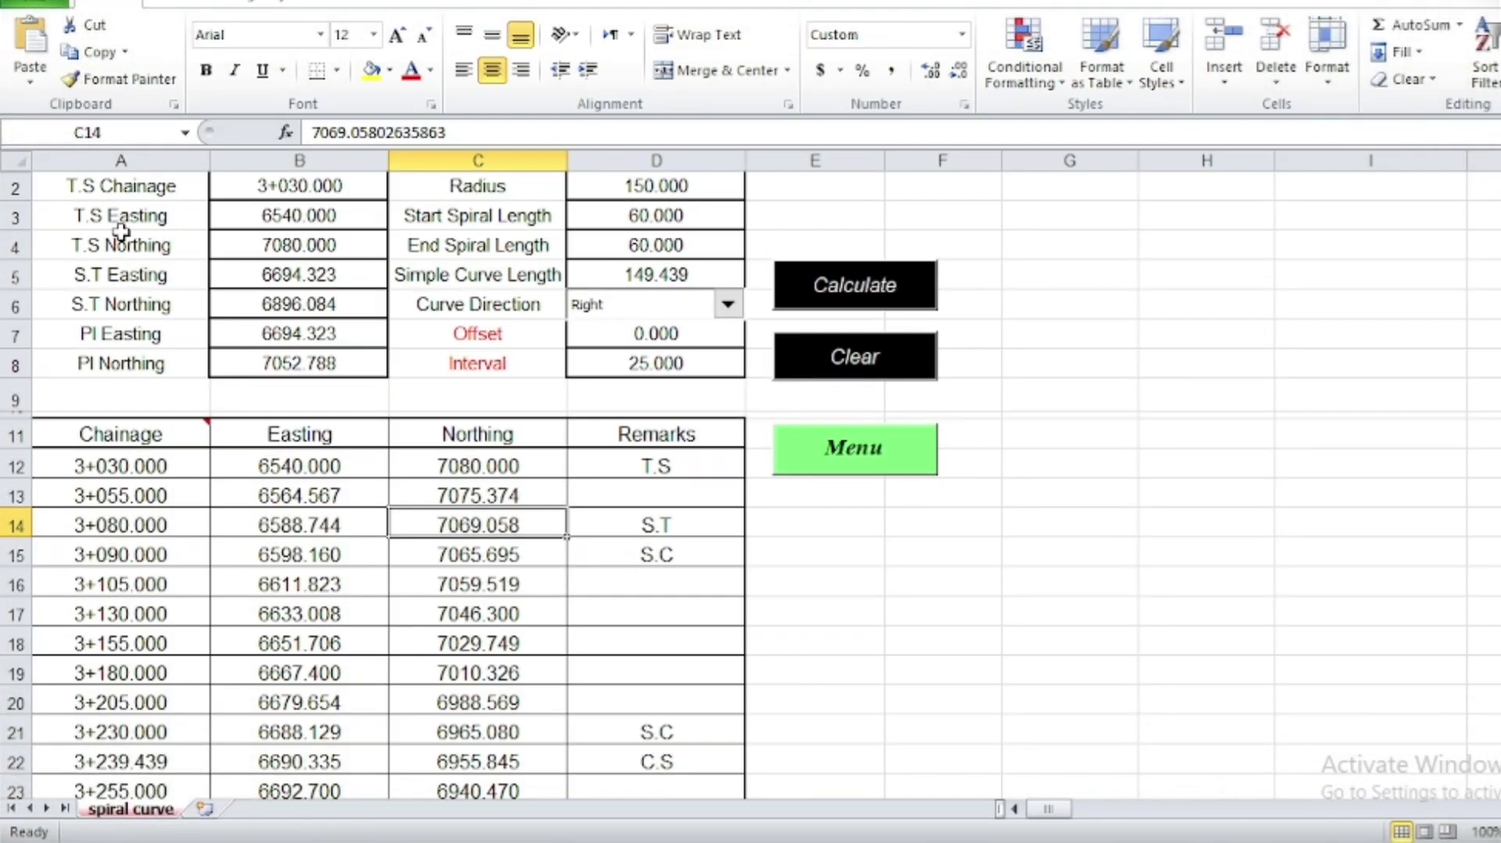
# Select the T.S–P.I and P.I–S.T tangent lines to inspect them, then clear the selection
pyautogui.scroll(-3, 296, 500)
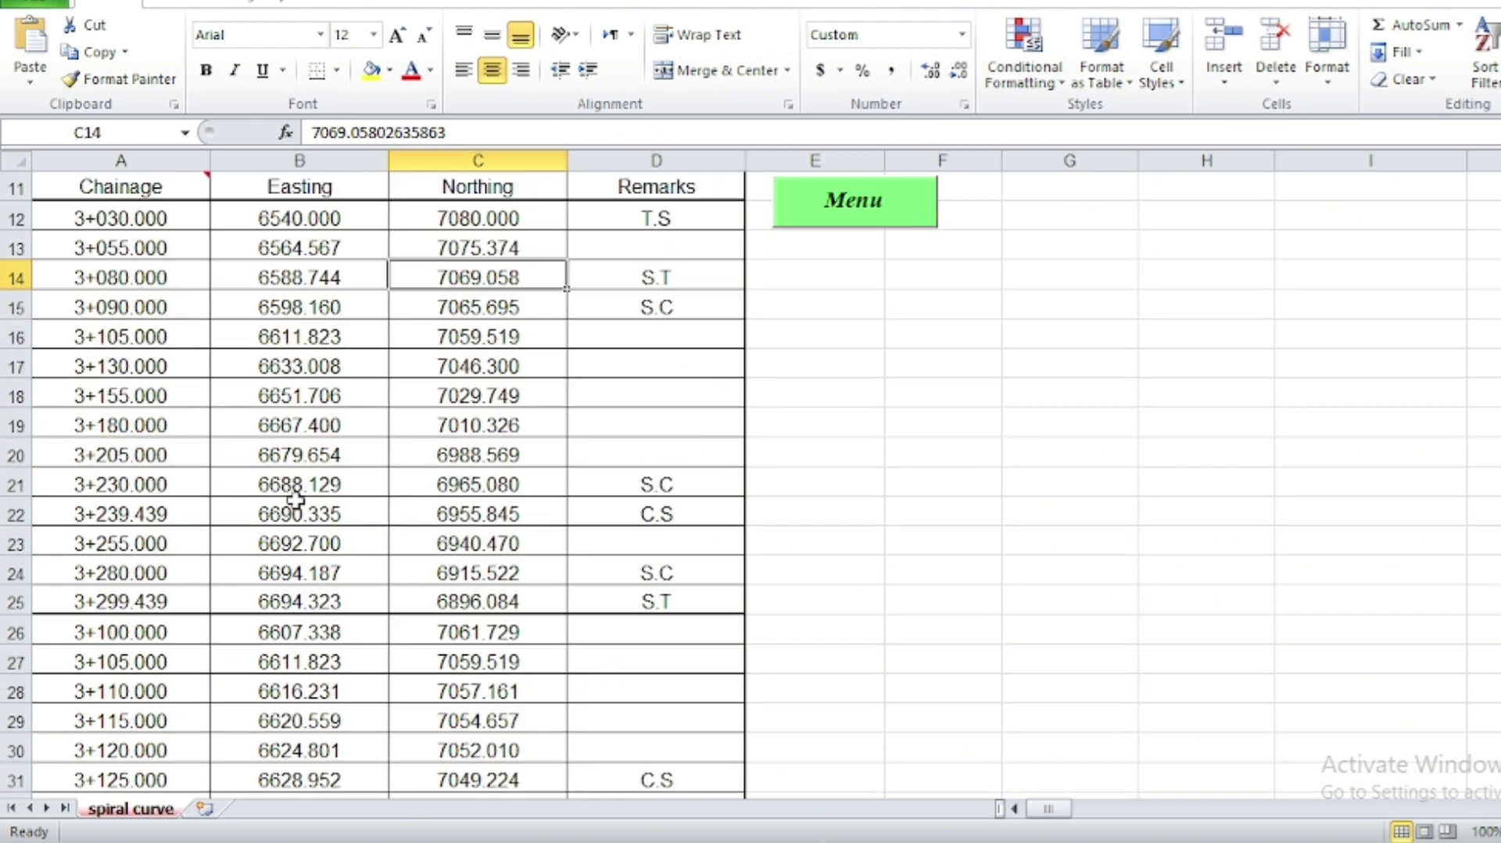
pyautogui.scroll(3, 388, 675)
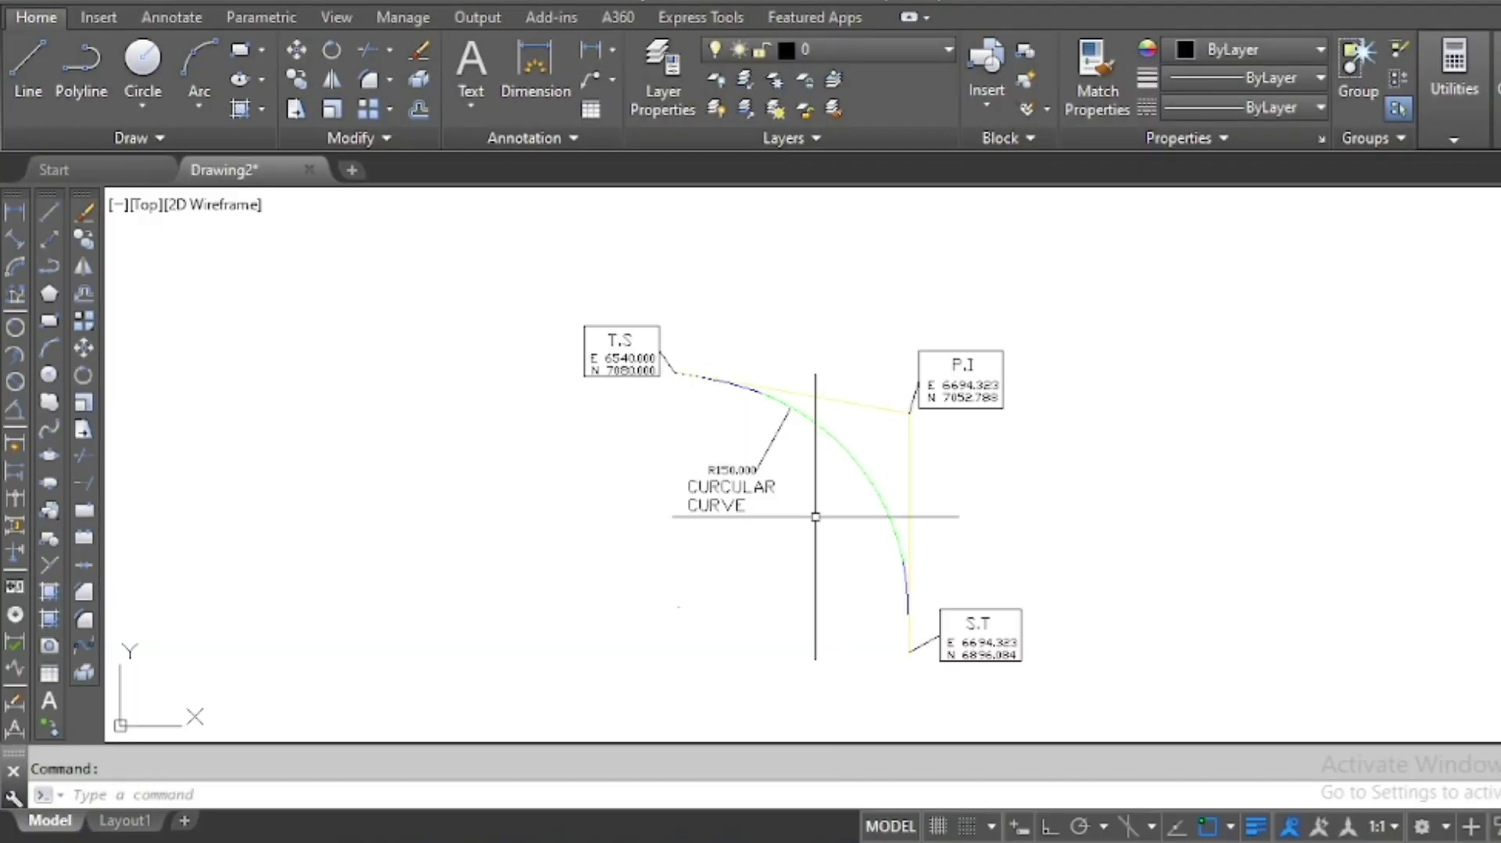
pyautogui.scroll(4, 818, 430)
pyautogui.scroll(-2, 844, 399)
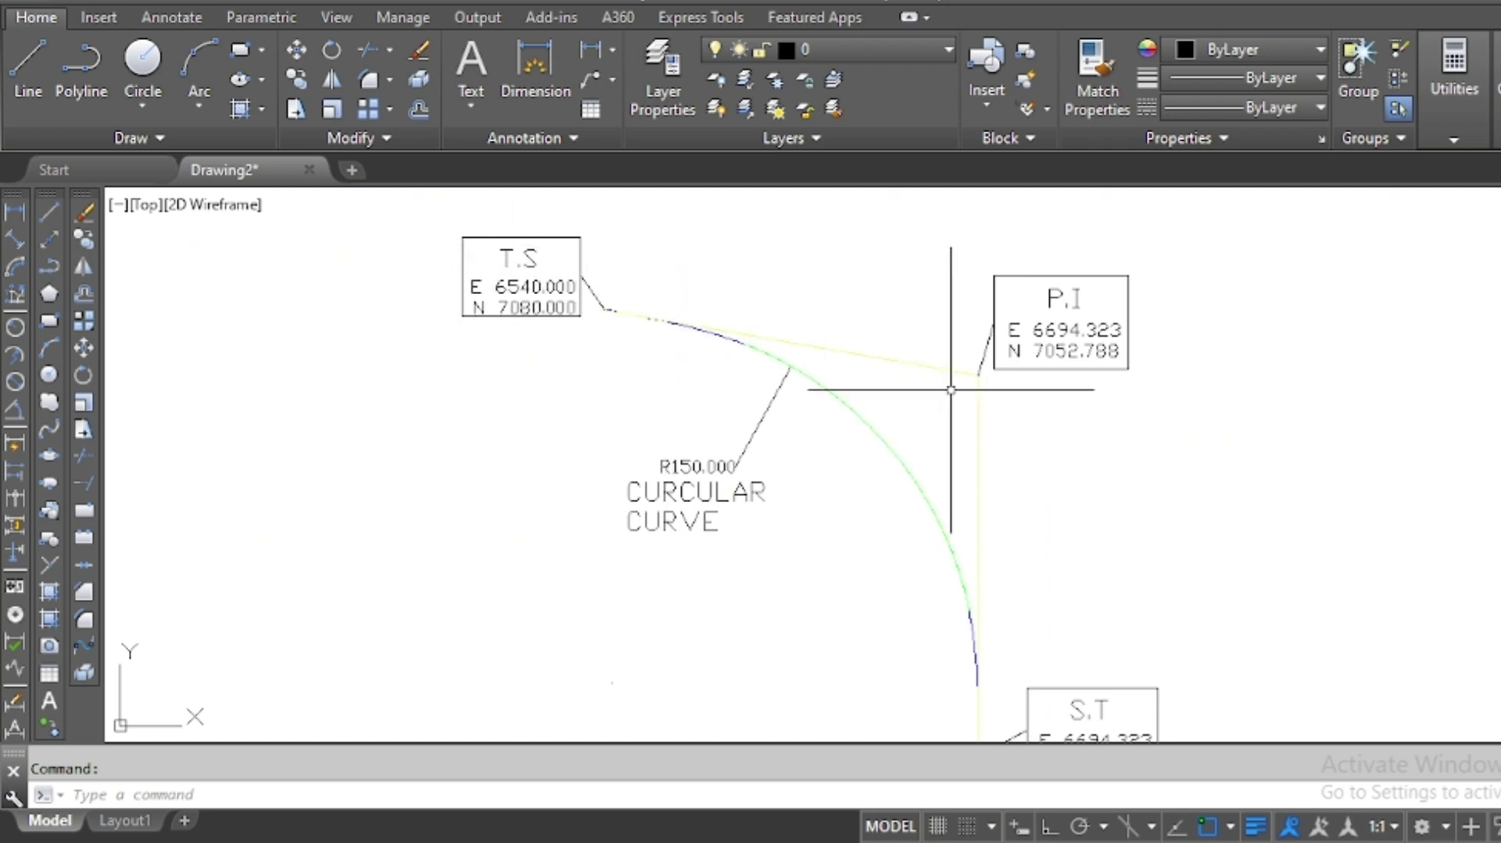
pyautogui.click(941, 349)
pyautogui.click(930, 383)
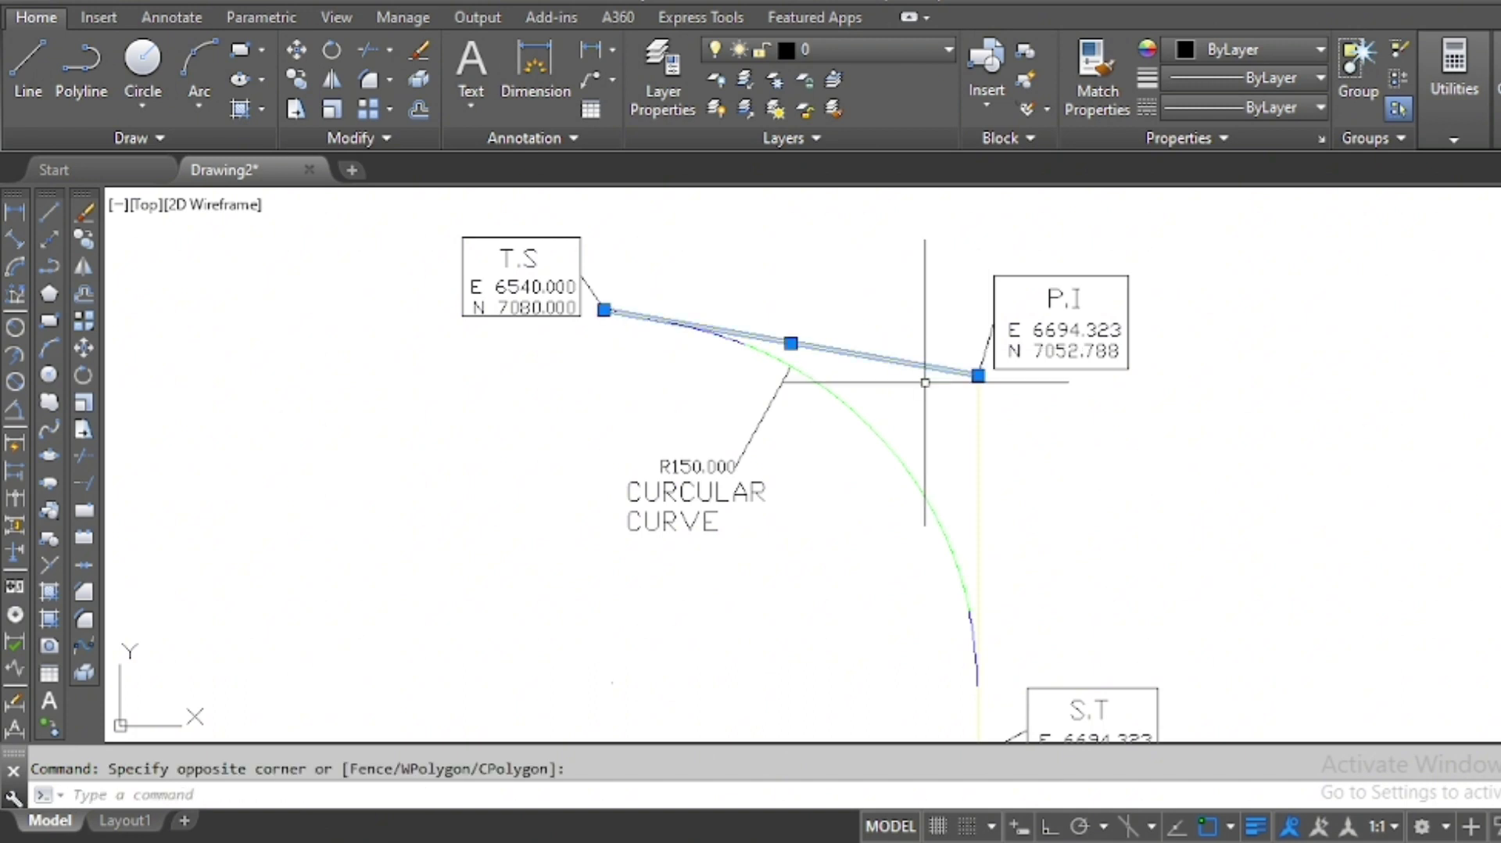
pyautogui.click(950, 429)
pyautogui.scroll(-2, 964, 408)
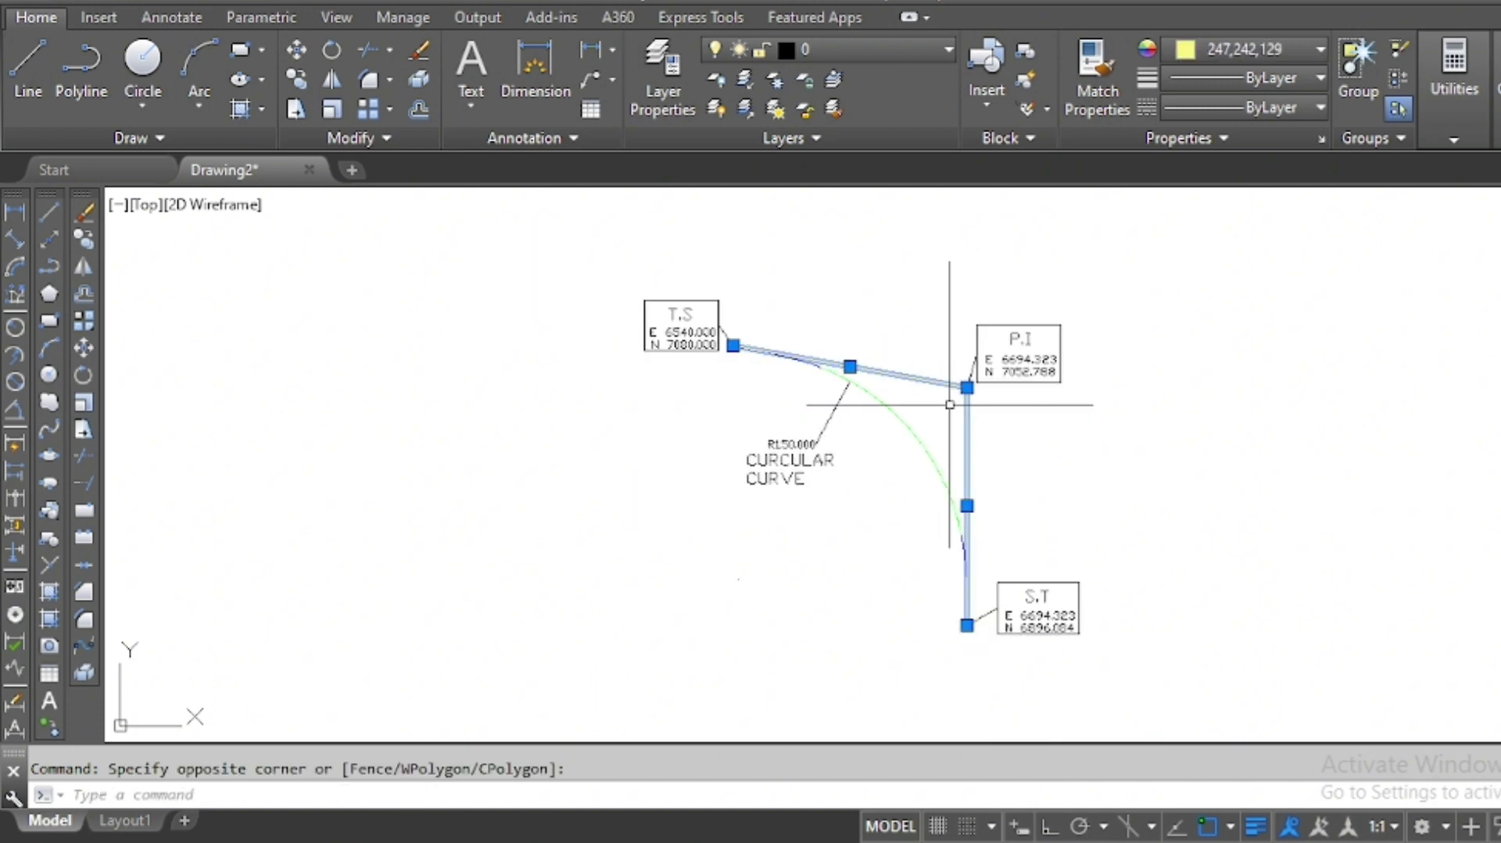
pyautogui.scroll(2, 876, 331)
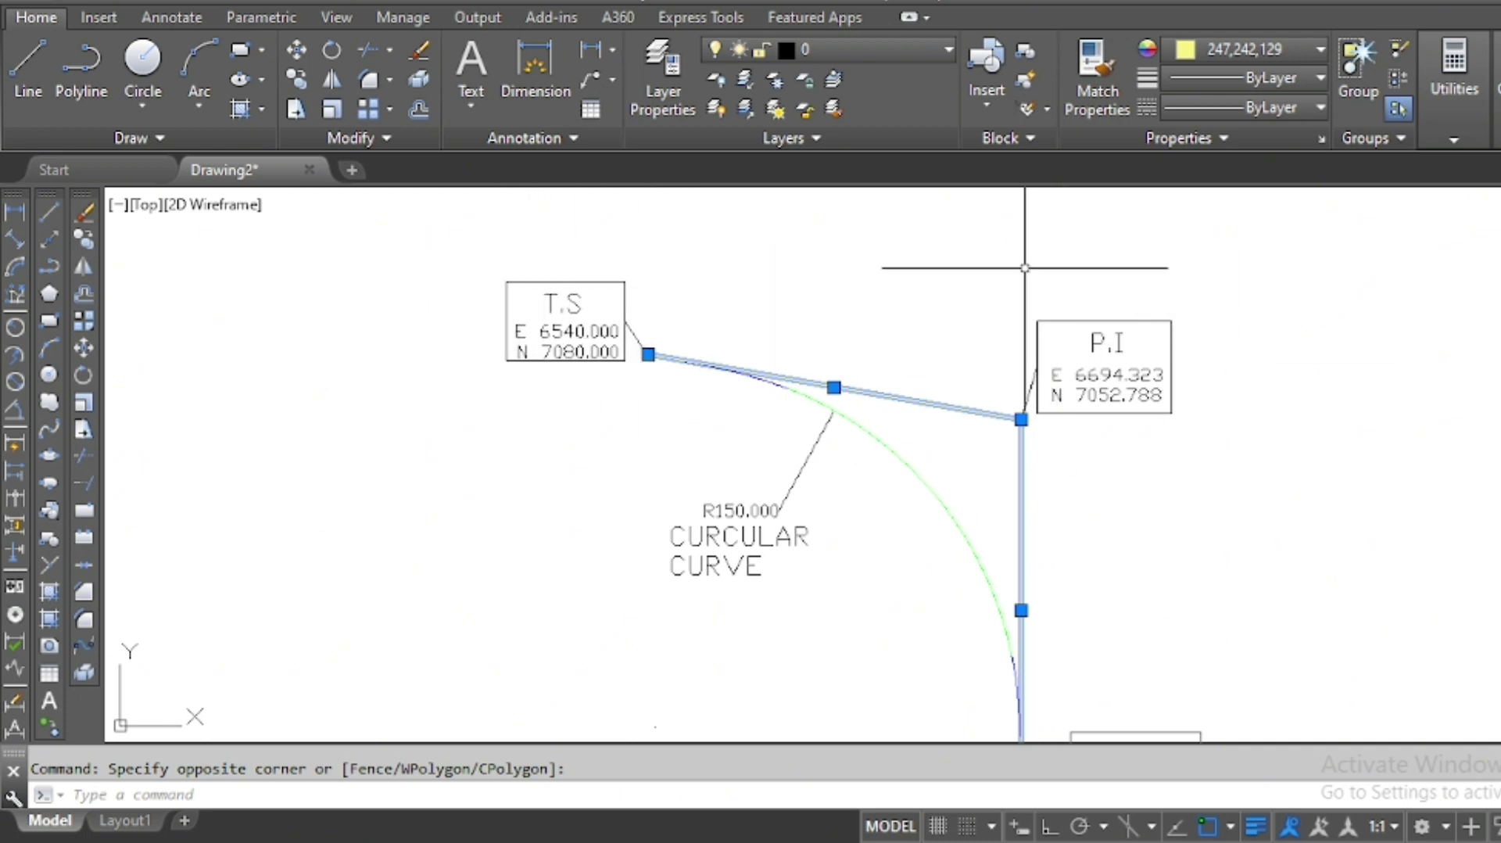
pyautogui.scroll(-2, 1022, 269)
pyautogui.scroll(3, 1066, 547)
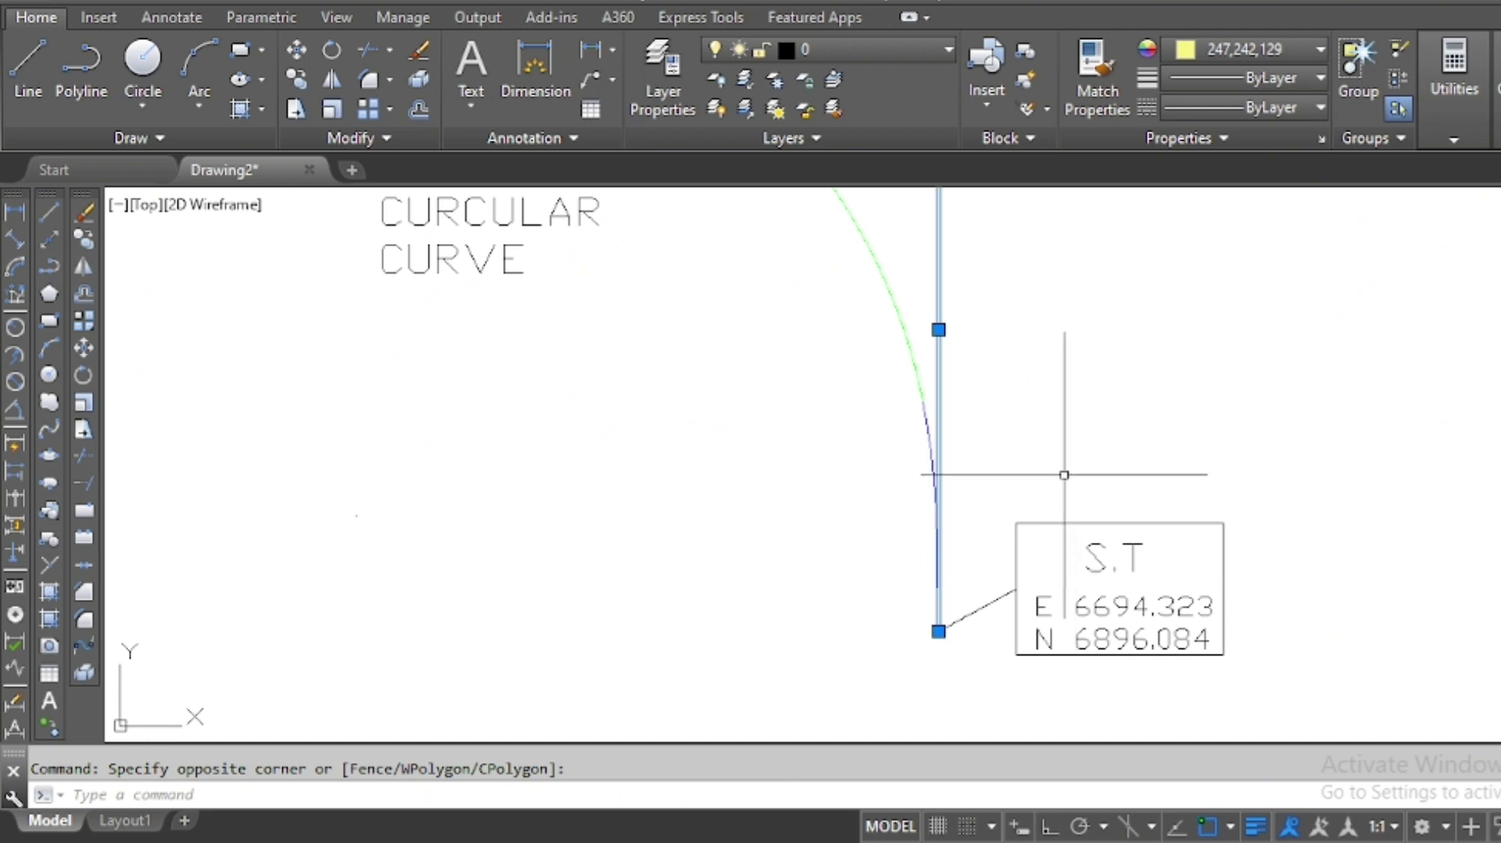
pyautogui.scroll(-1, 1028, 531)
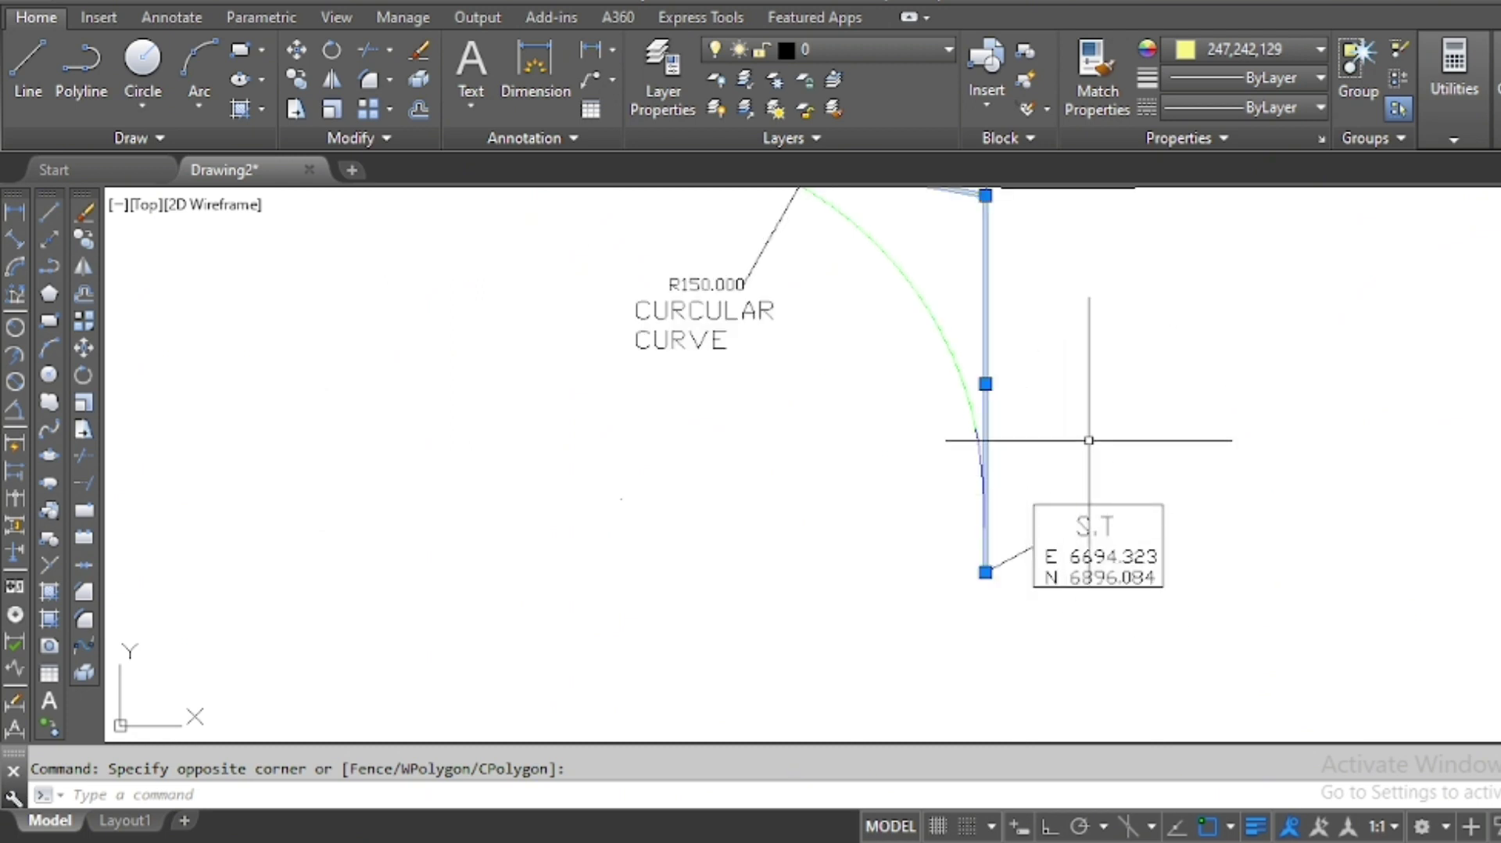
pyautogui.scroll(-2, 1022, 649)
pyautogui.press('Escape')
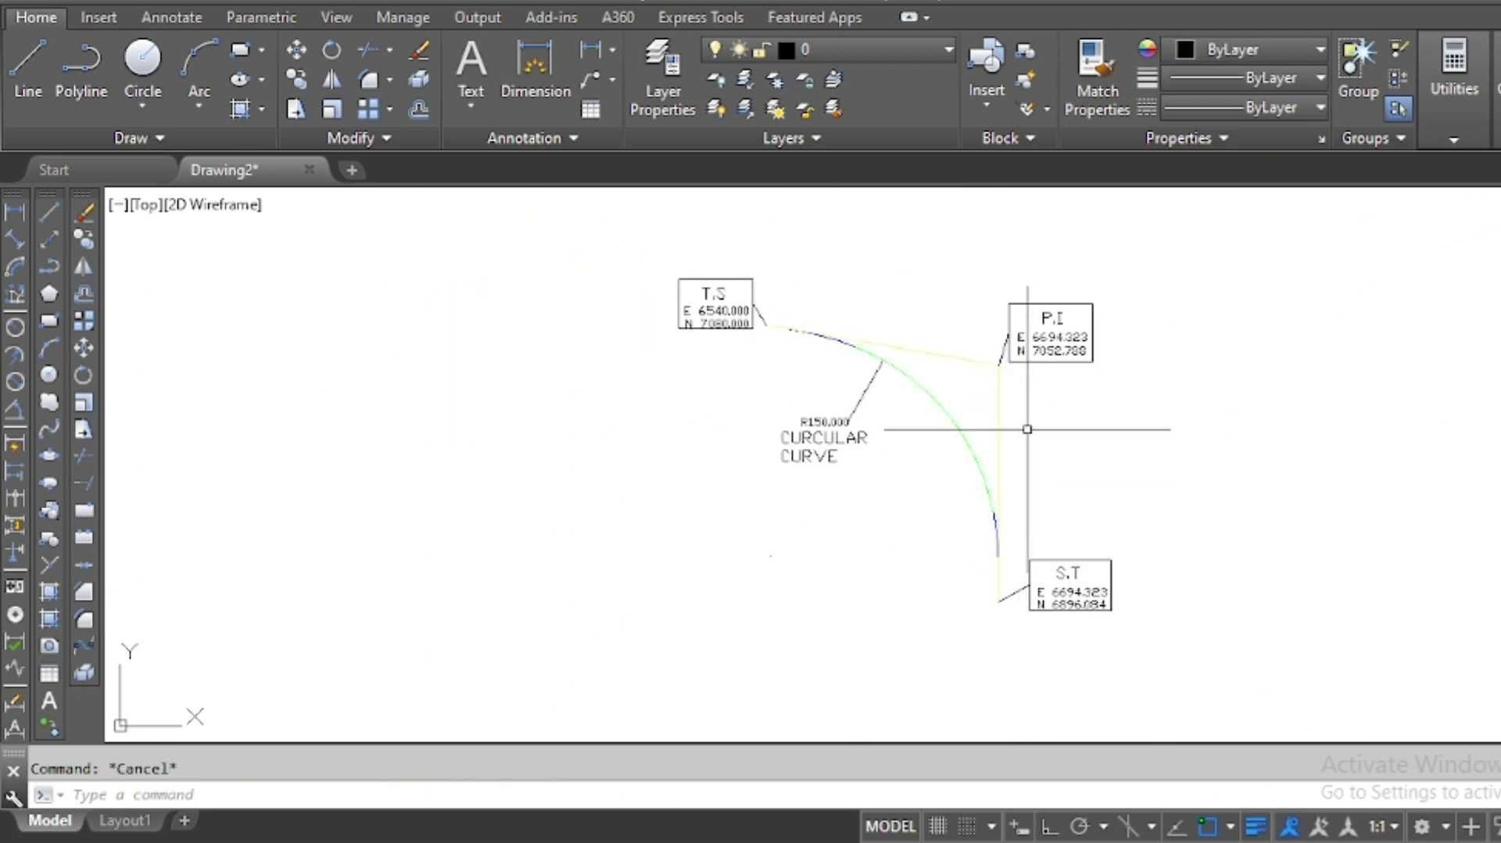
# Select the circular arc and try an arc-length dimension on it, then cancel
pyautogui.click(917, 380)
pyautogui.scroll(4, 930, 408)
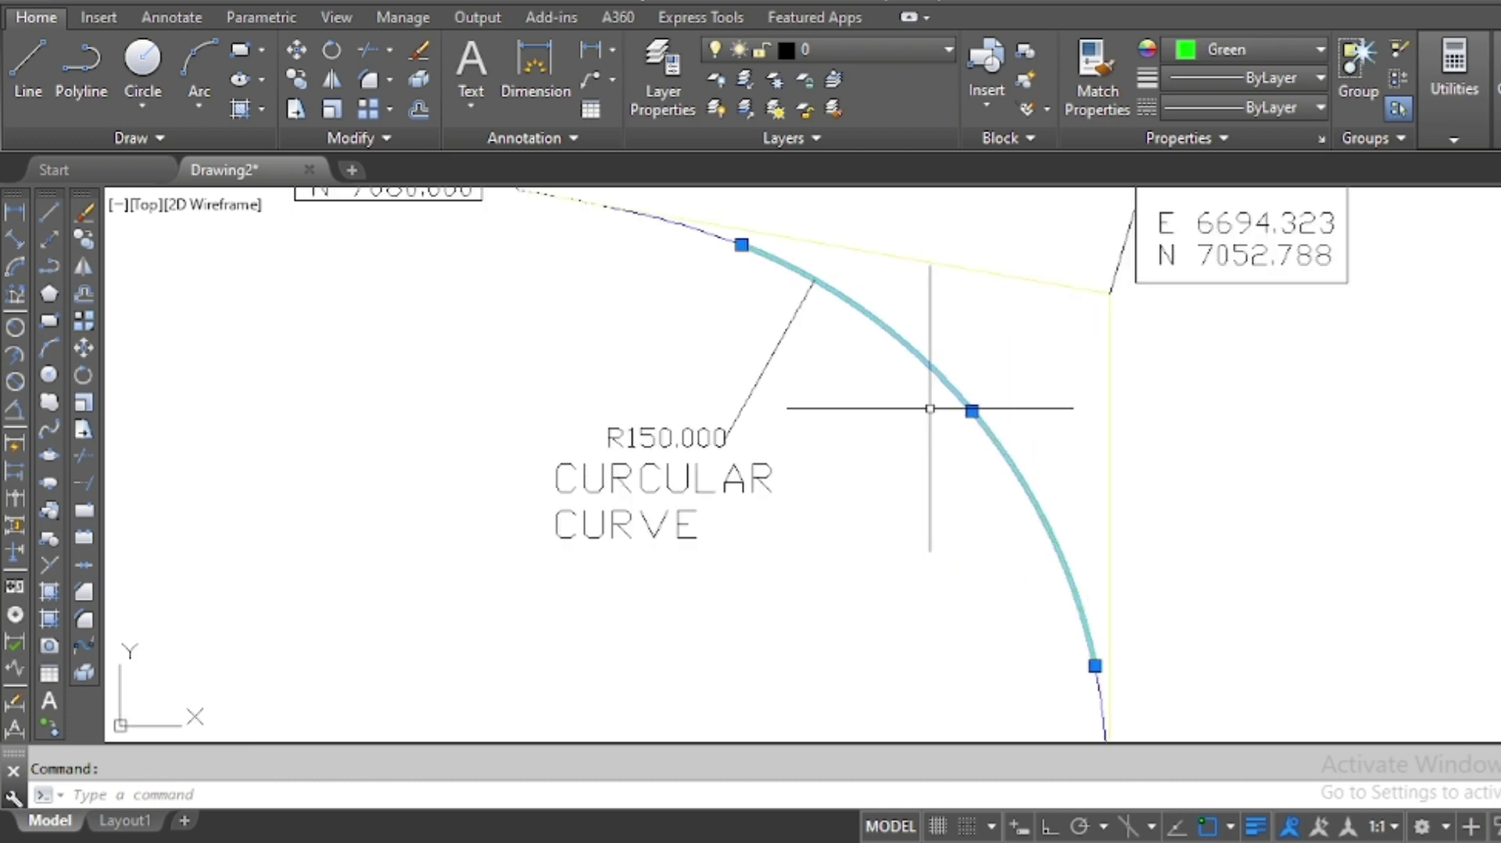
pyautogui.scroll(-2, 871, 418)
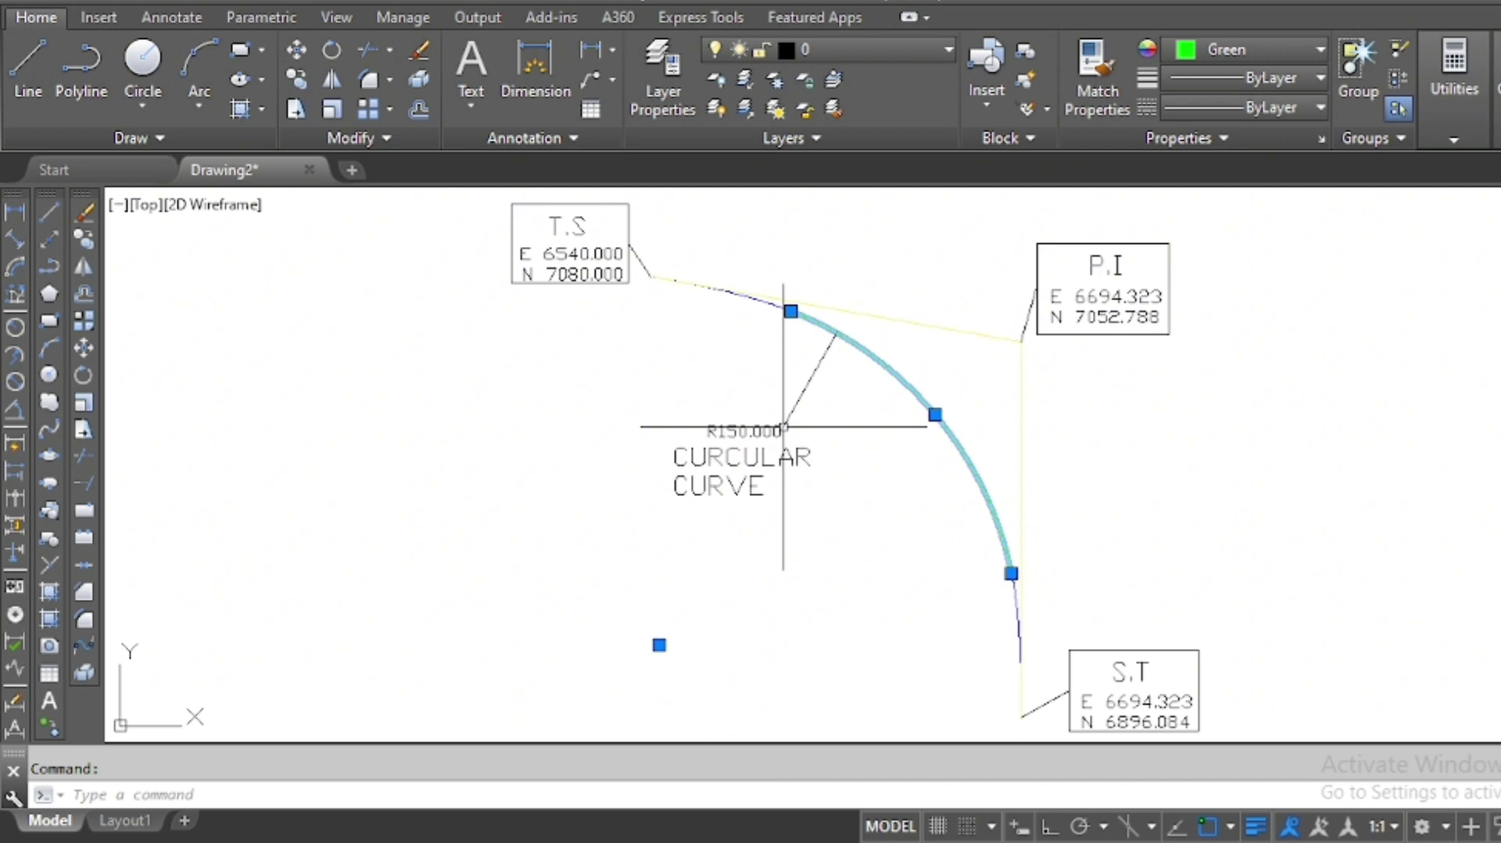
pyautogui.press('Escape')
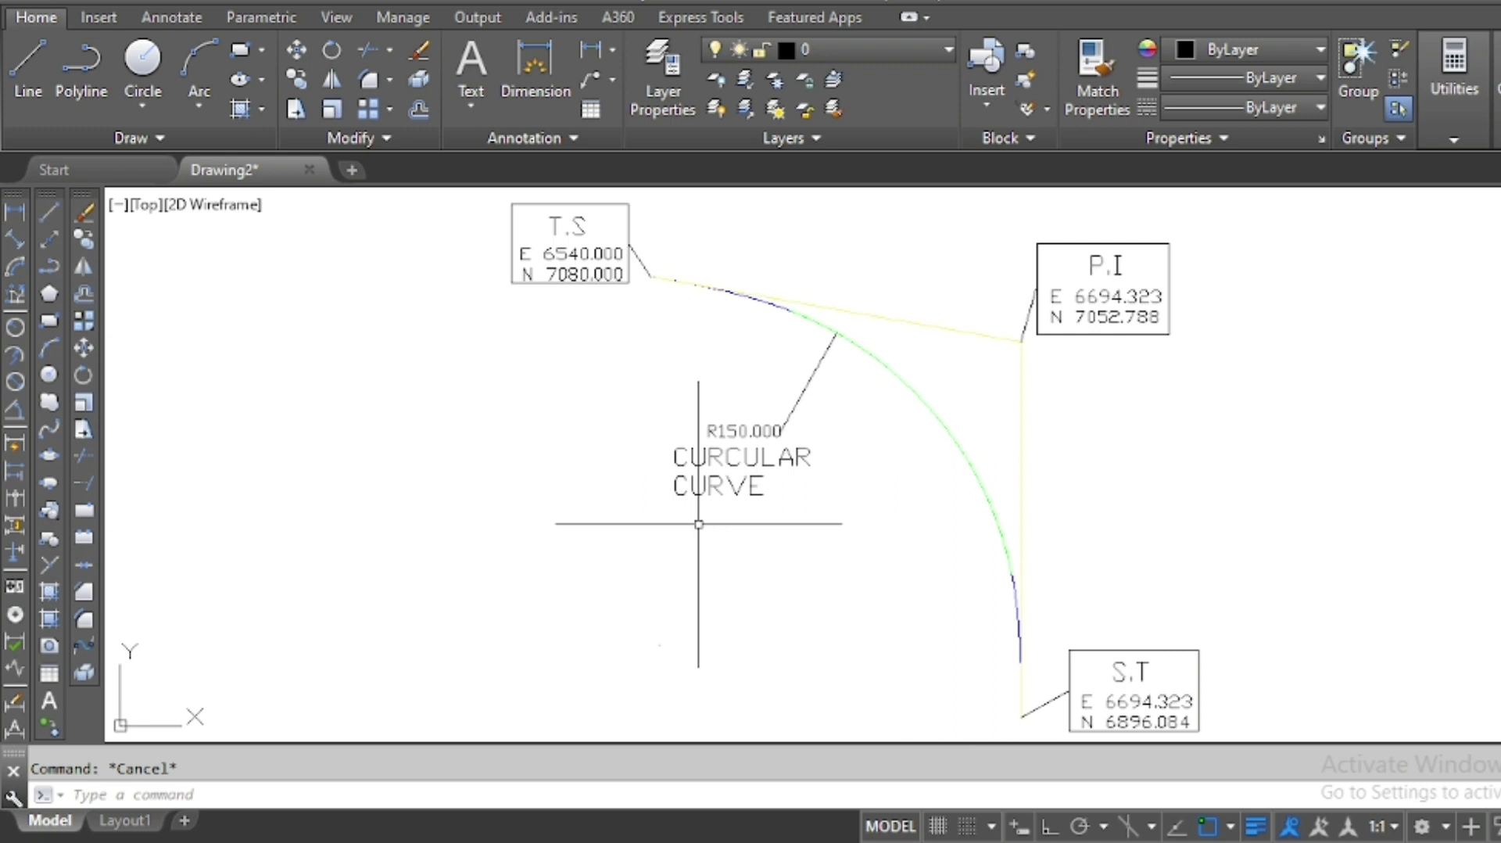
pyautogui.click(15, 267)
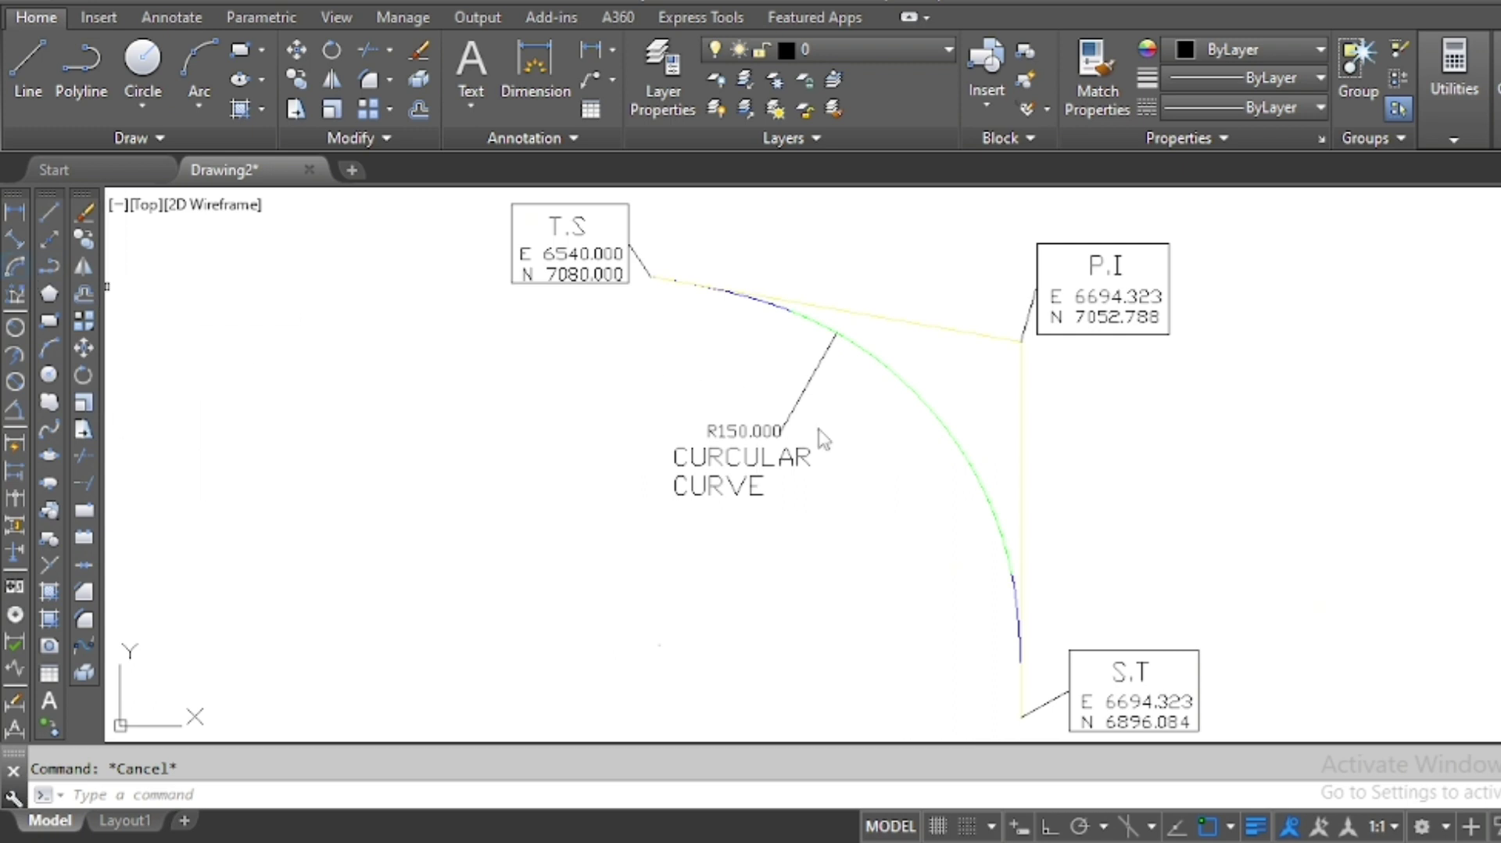
pyautogui.click(928, 403)
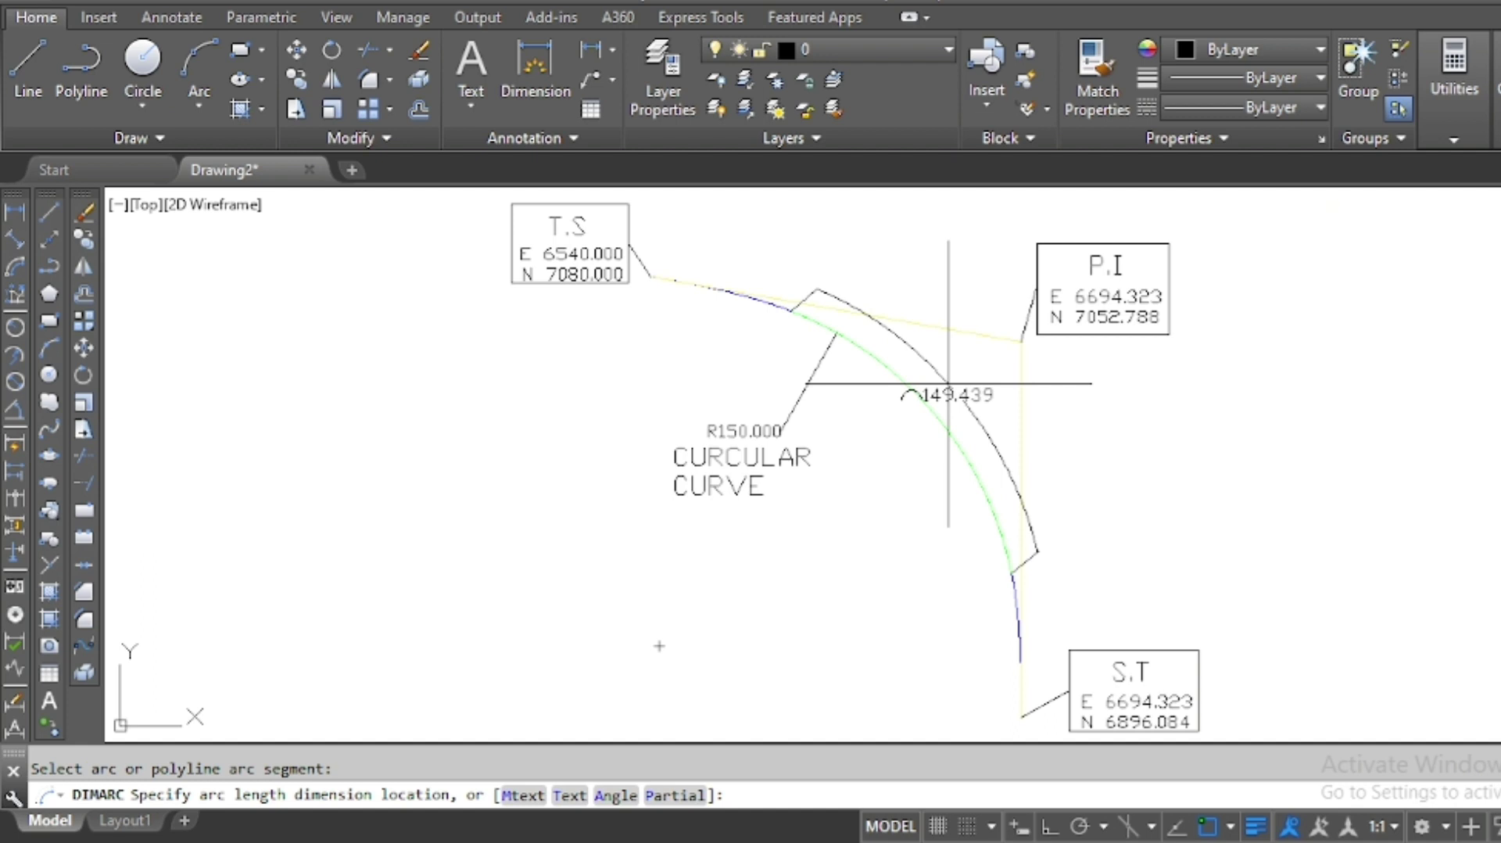
pyautogui.press('Escape')
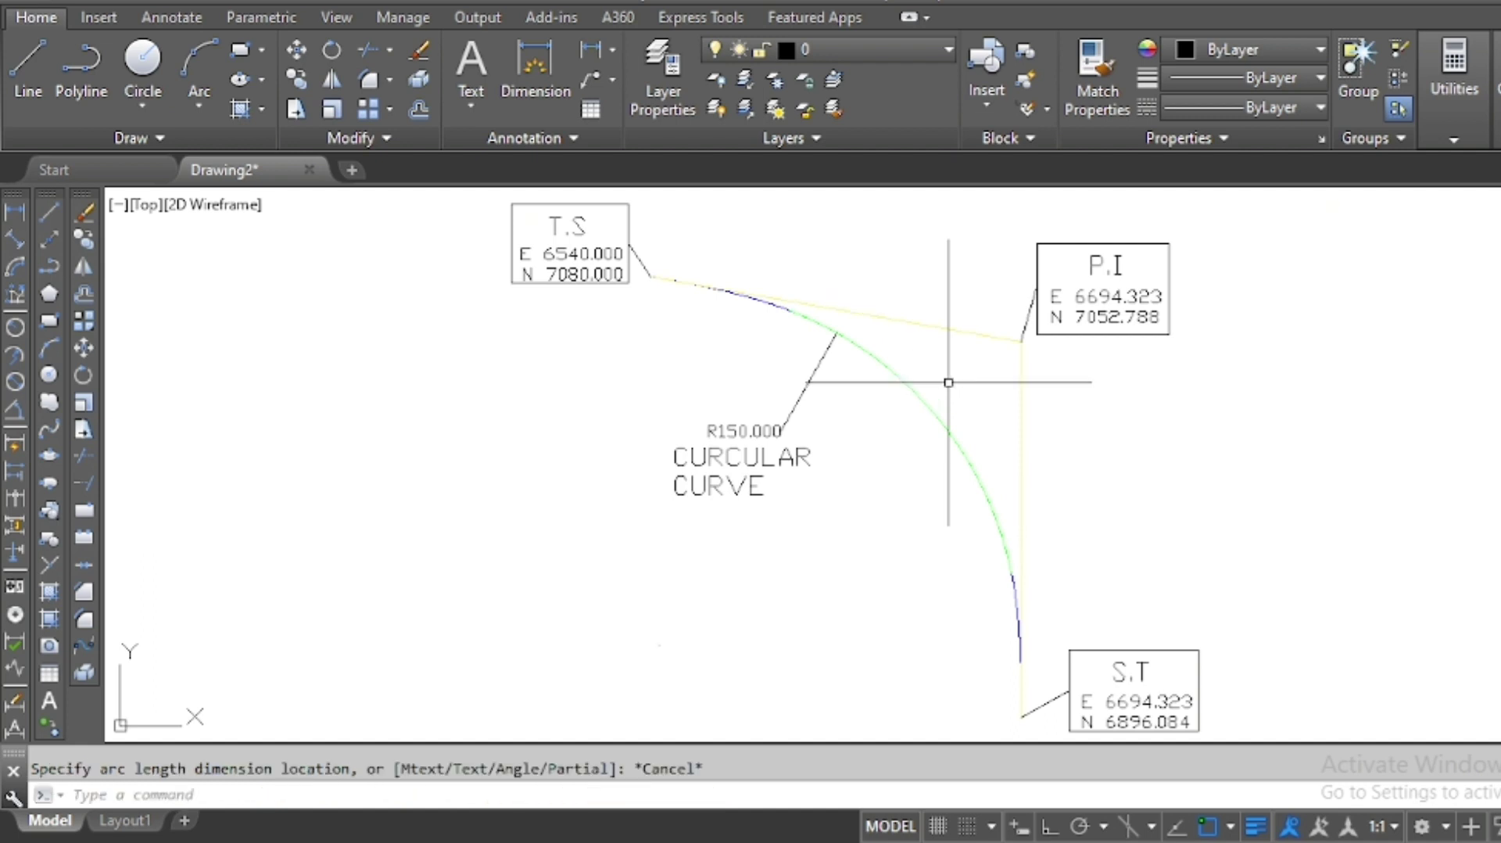
# Select the spirals at T.S and S.T, clear them, then select only the entry spiral
pyautogui.click(760, 300)
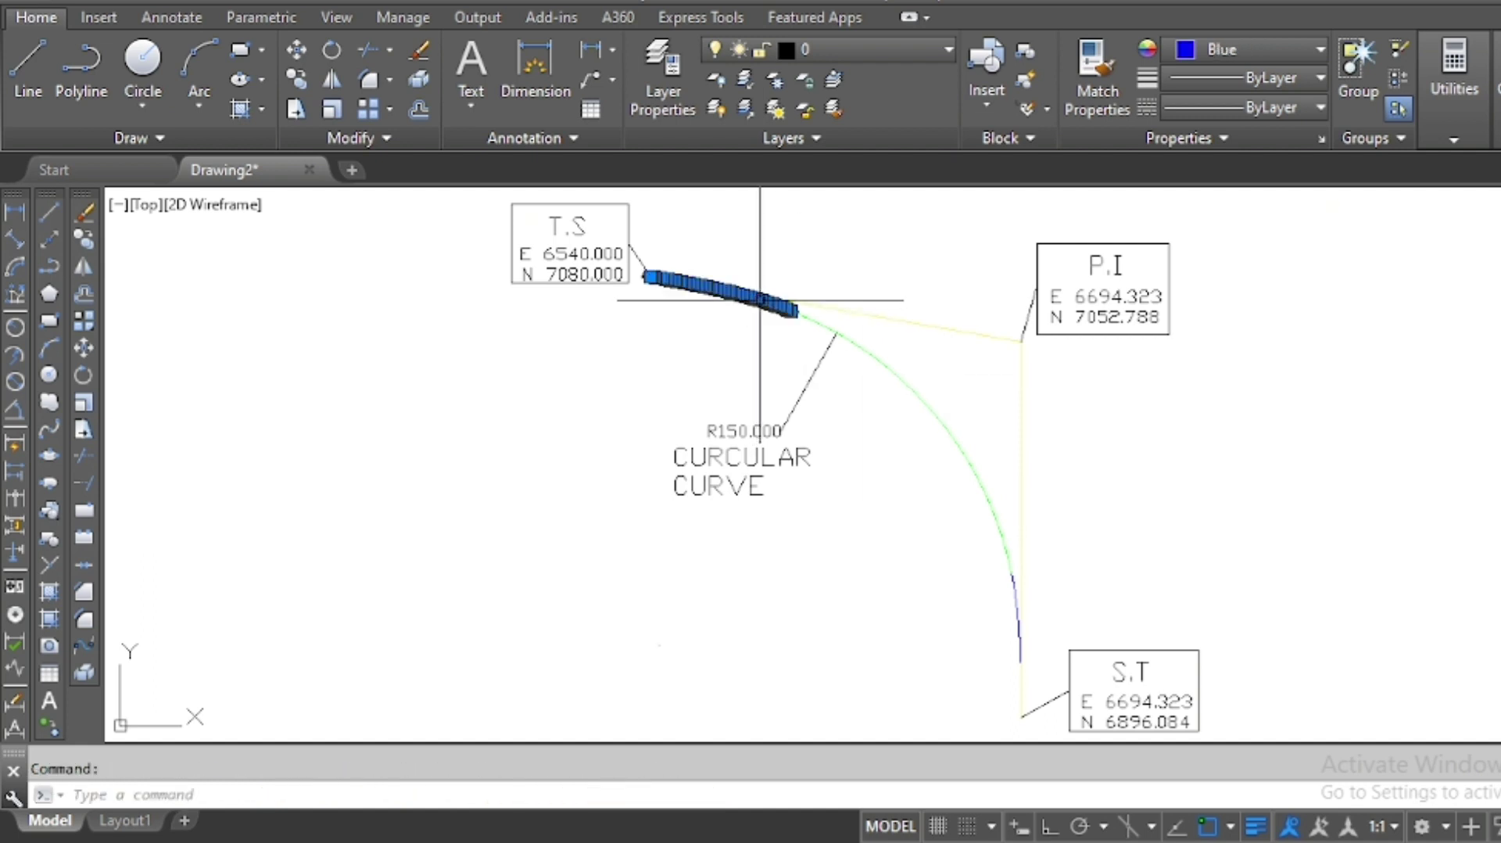
pyautogui.scroll(-1, 760, 299)
pyautogui.scroll(1, 938, 447)
pyautogui.click(949, 476)
pyautogui.scroll(-4, 905, 548)
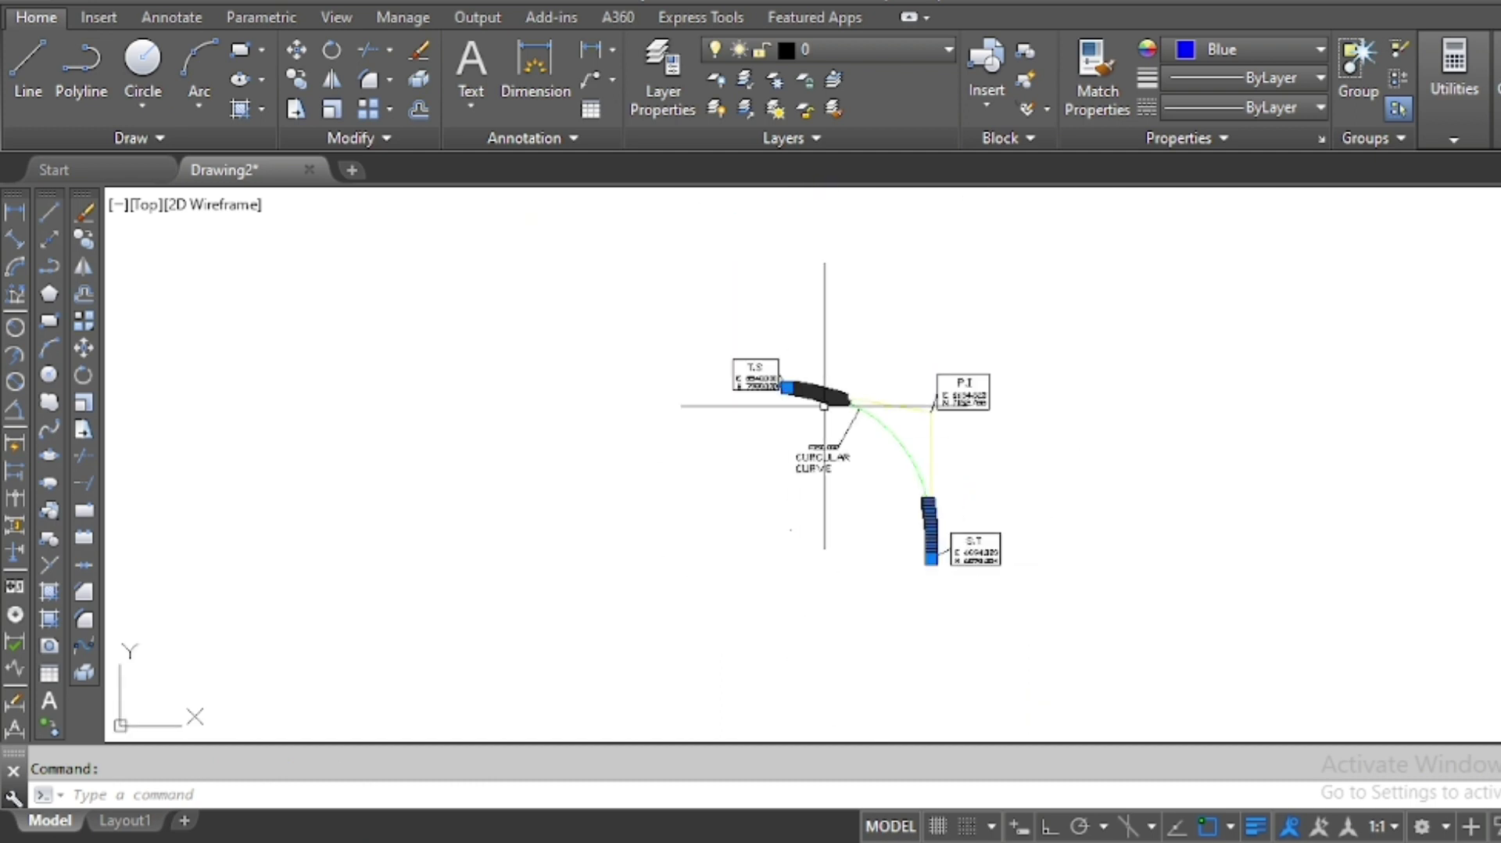
pyautogui.scroll(4, 822, 375)
pyautogui.scroll(-2, 789, 309)
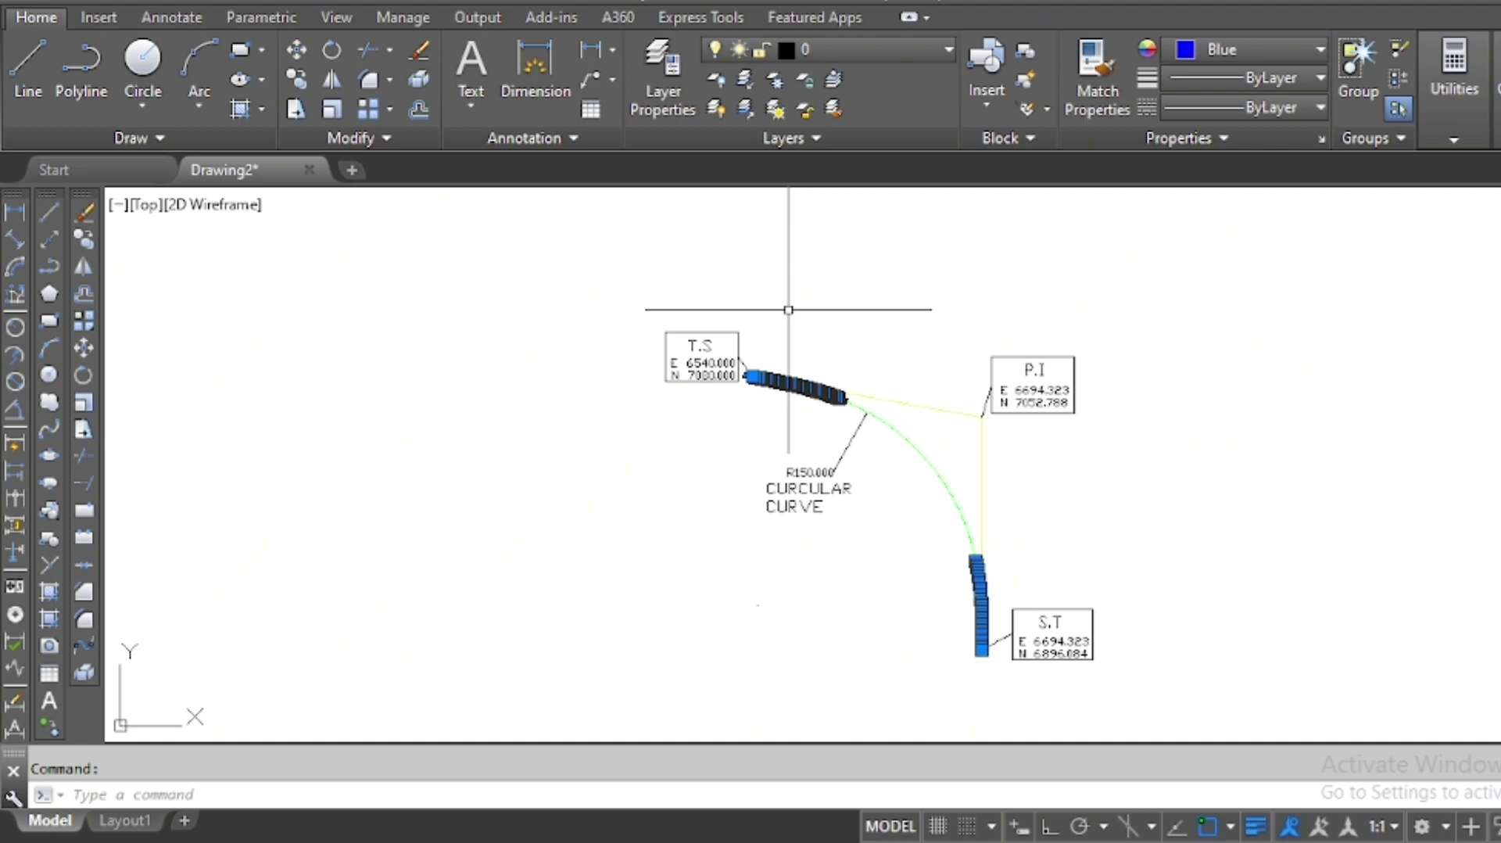
pyautogui.press('Escape')
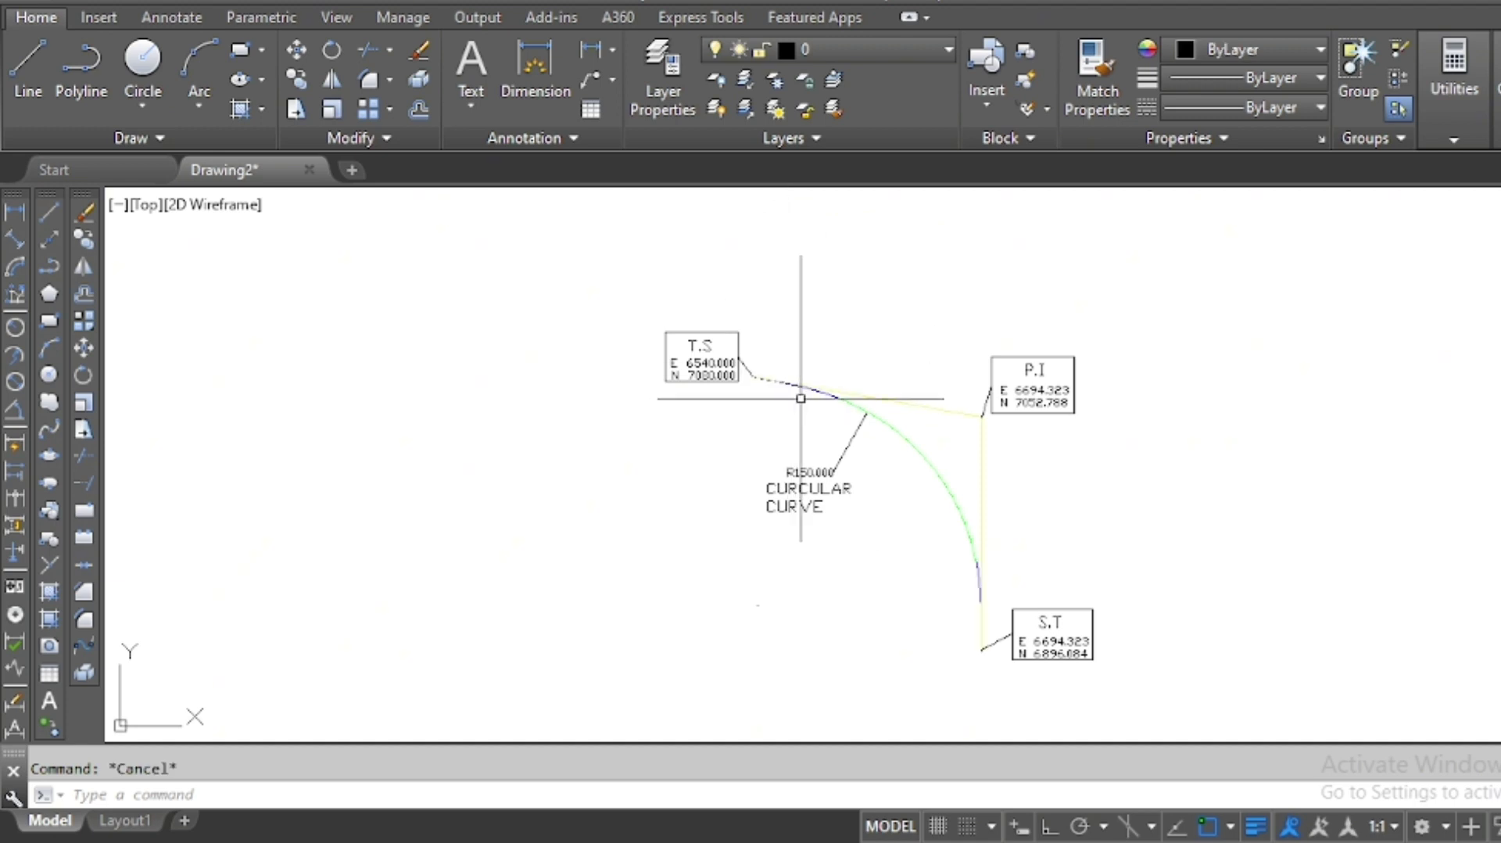
pyautogui.scroll(2, 803, 391)
pyautogui.click(821, 385)
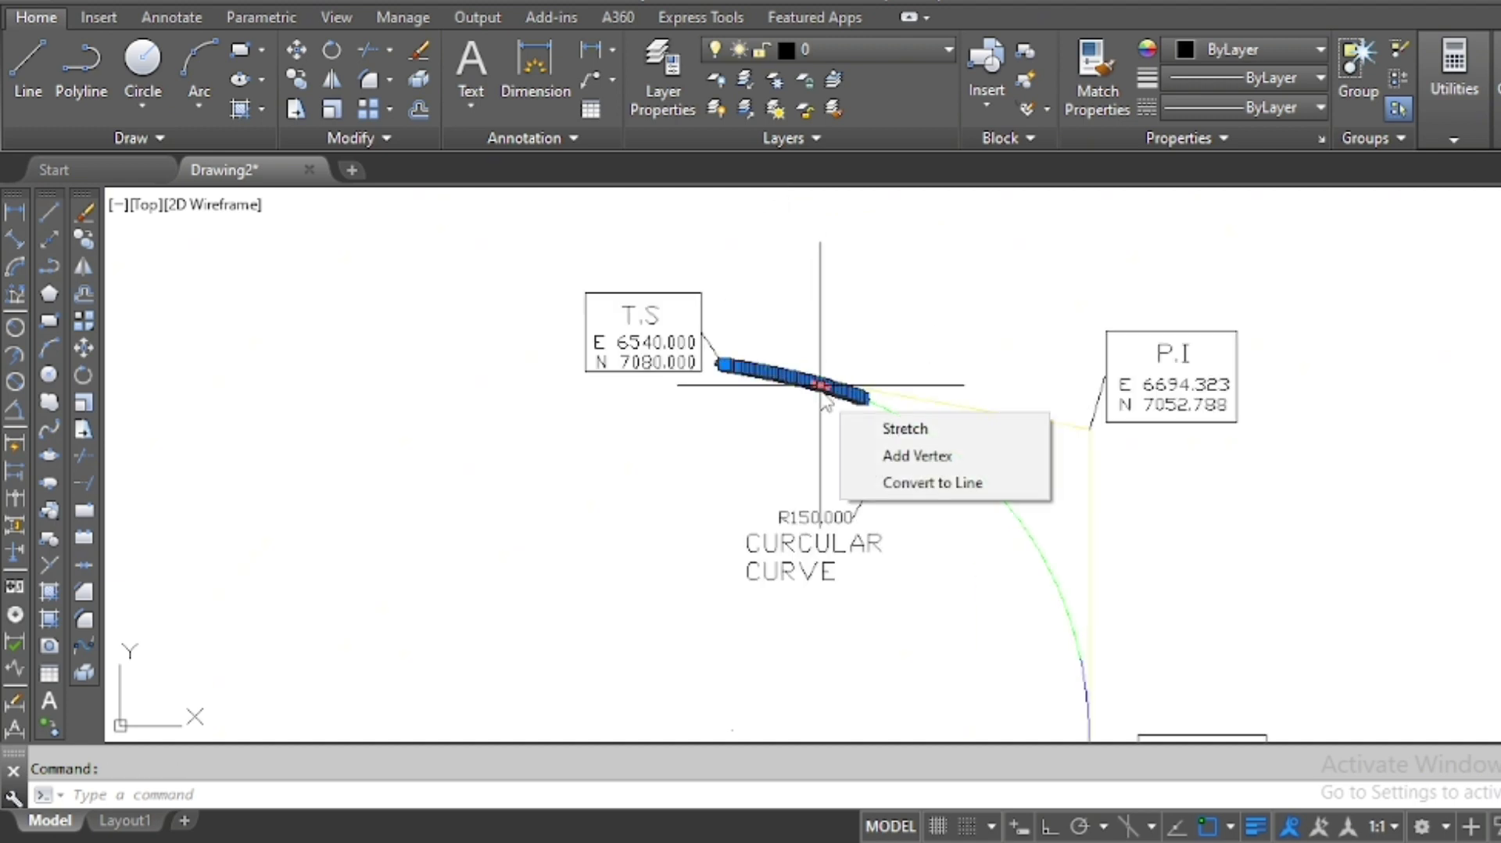
# LIST the entry spiral's properties and note its length of 60.041
pyautogui.write('LI')
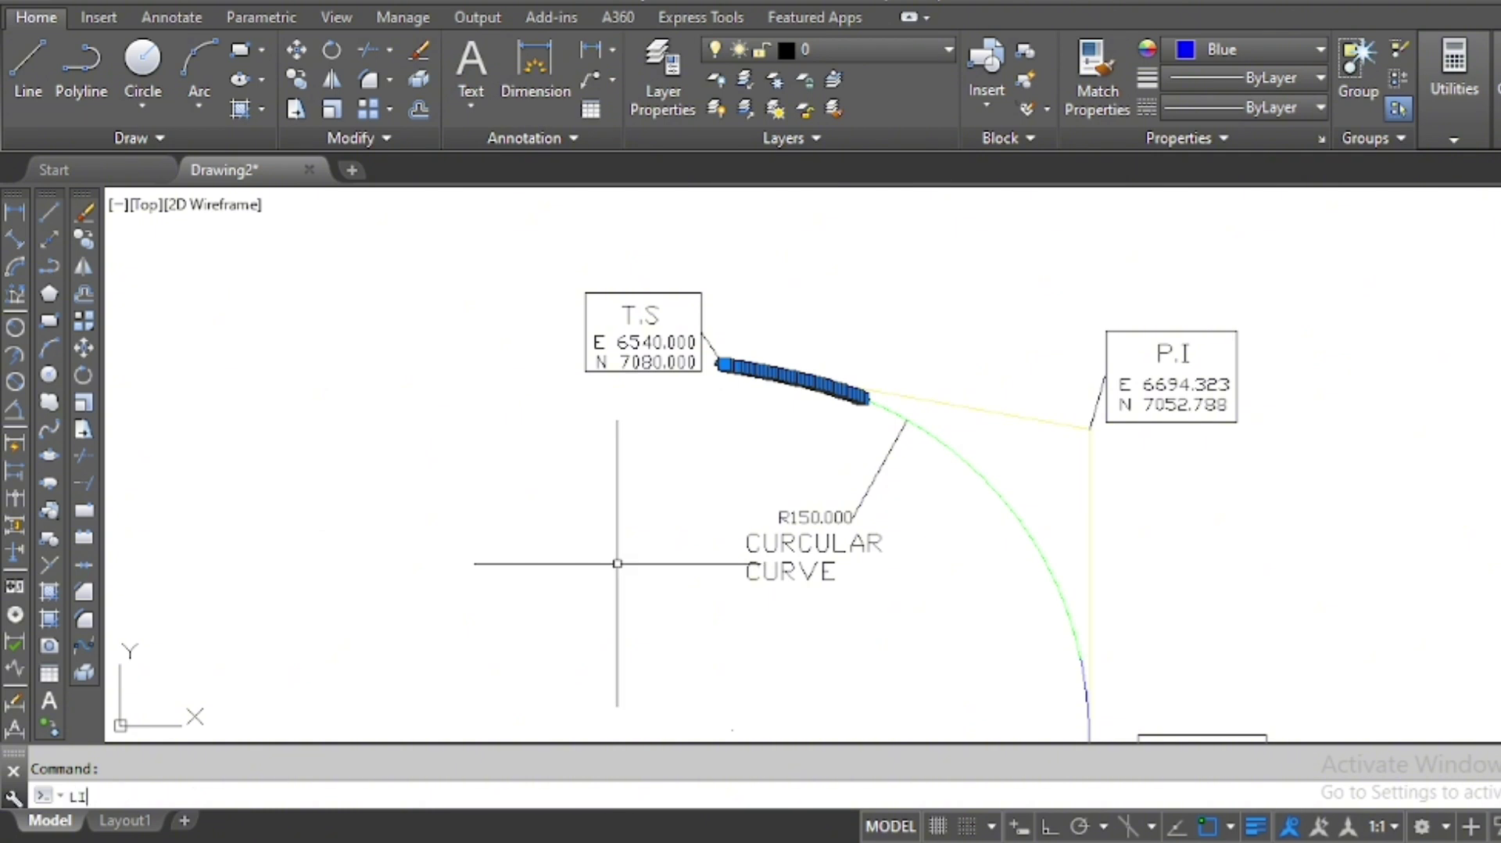
pyautogui.write('ST')
pyautogui.press('Return')
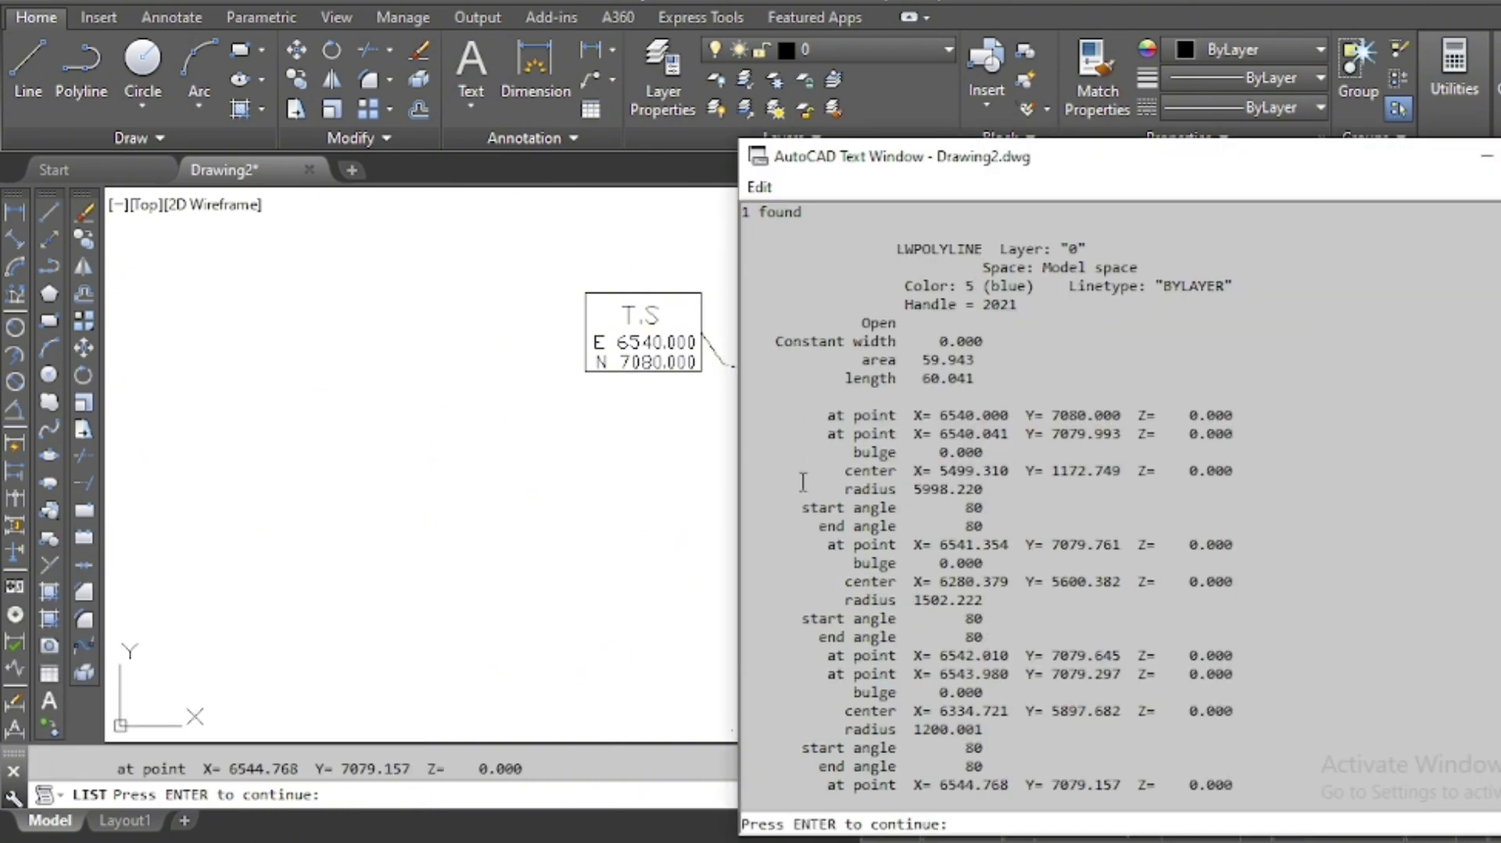
pyautogui.moveTo(985, 375); pyautogui.dragTo(914, 383)
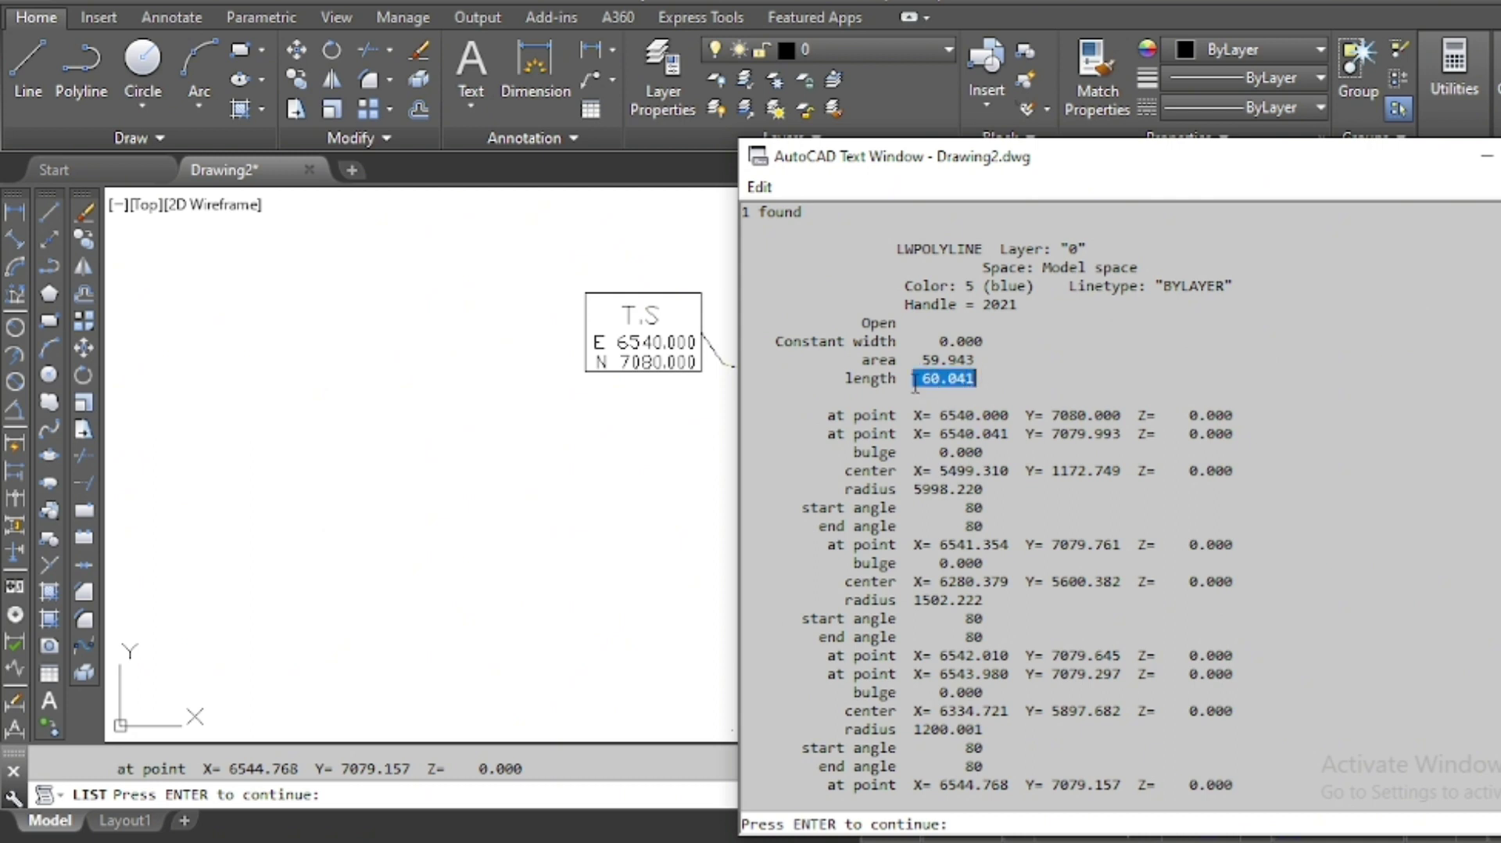
pyautogui.press('F2')
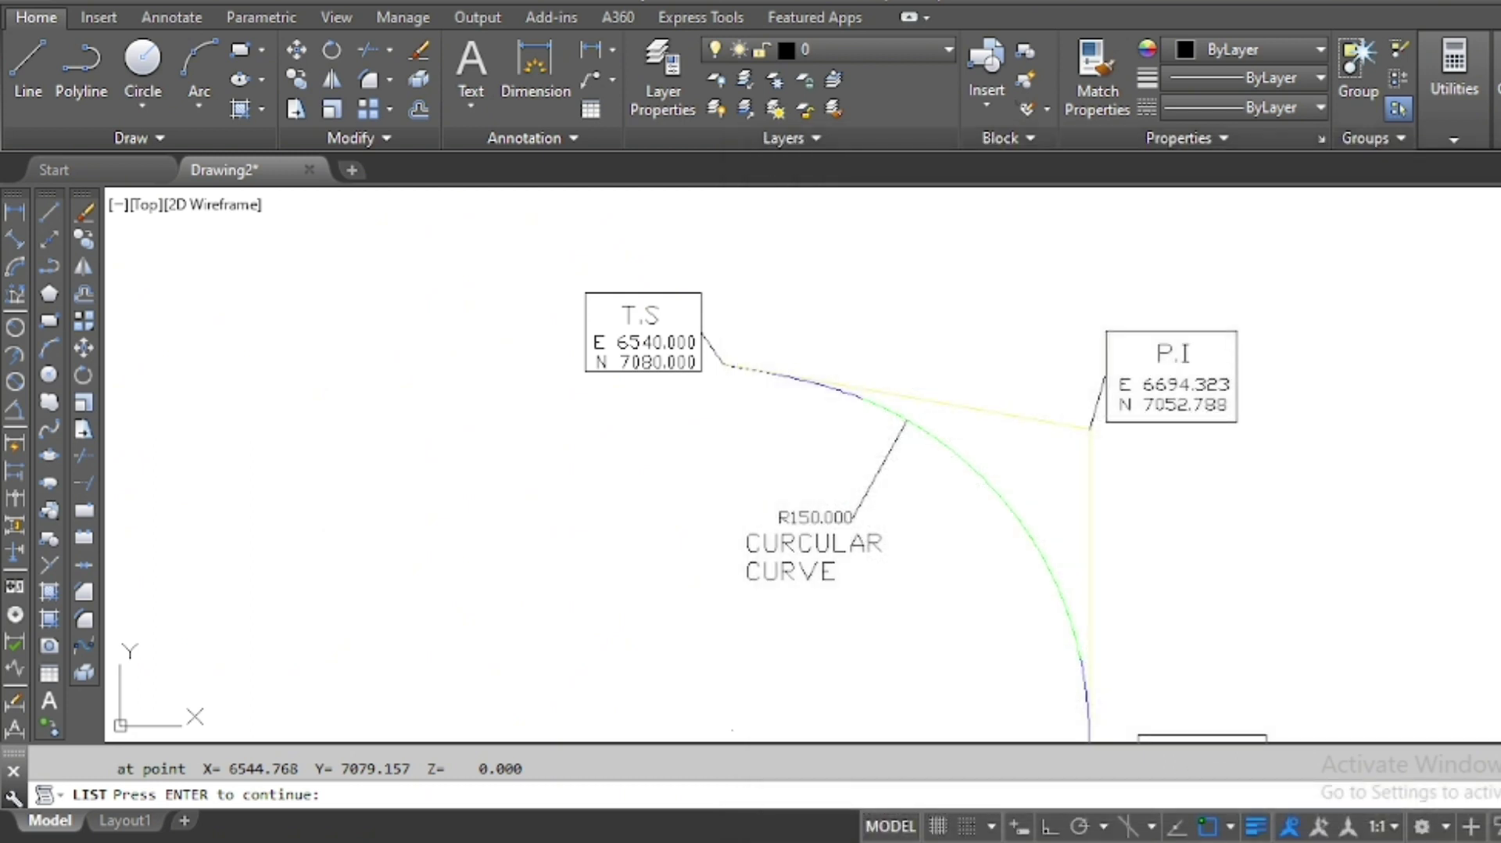
pyautogui.press('Escape')
pyautogui.scroll(-2, 982, 332)
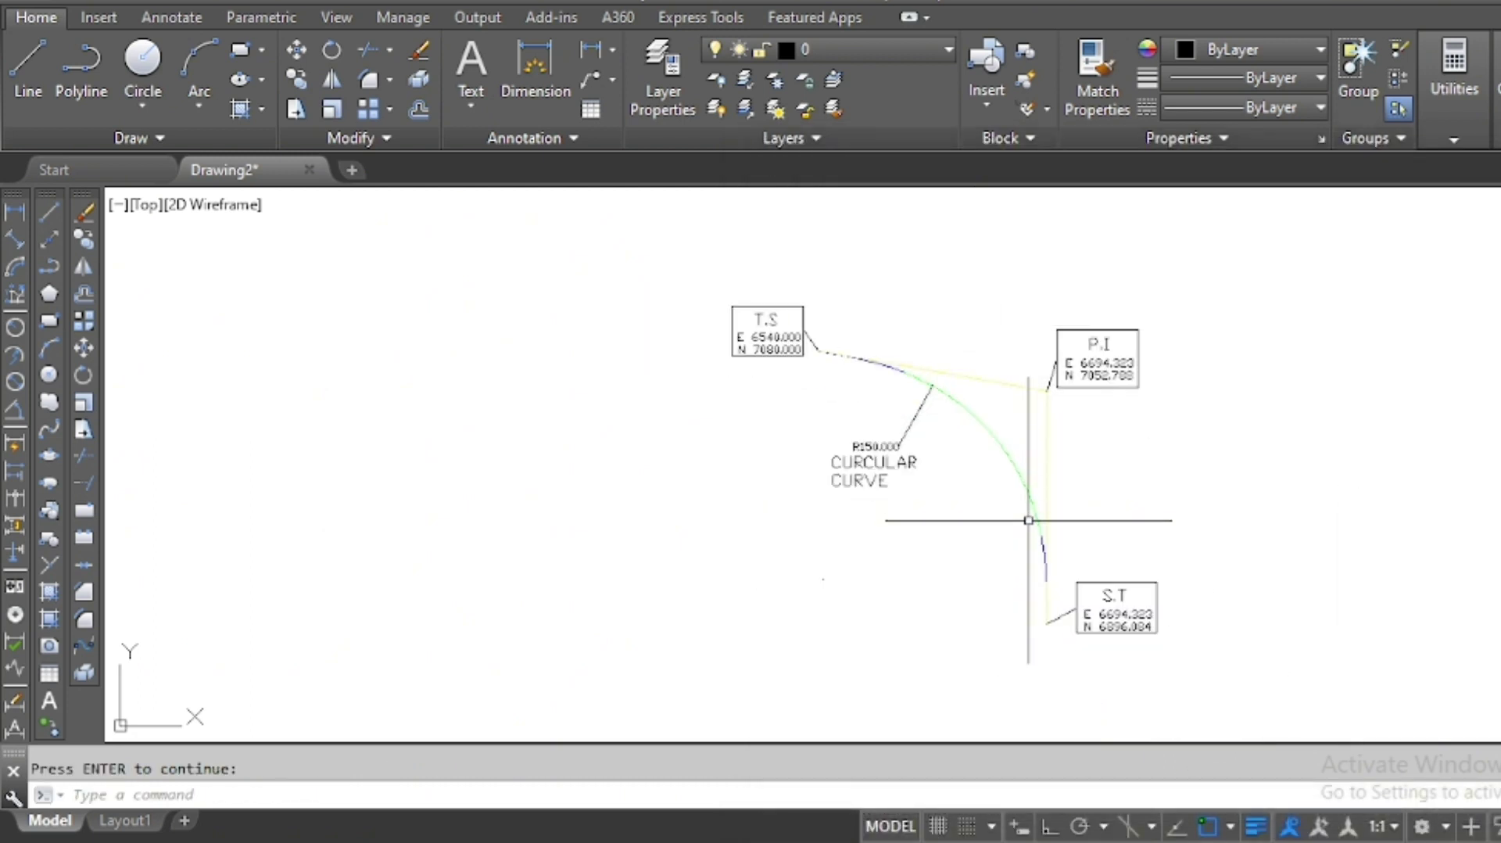
pyautogui.scroll(4, 1029, 519)
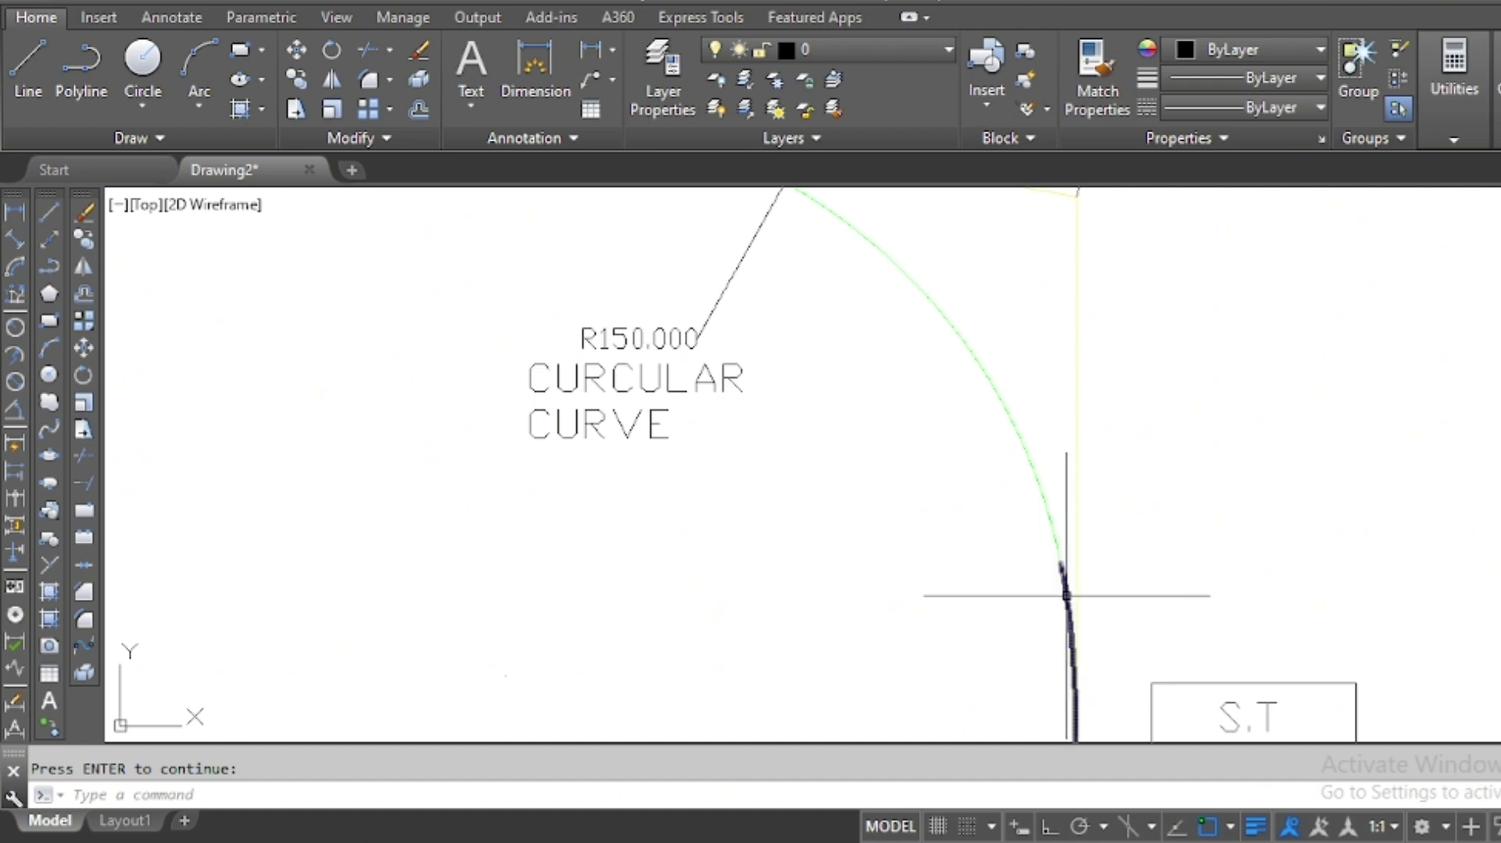
# LIST the exit spiral near S.T, confirming its length of 60.000
pyautogui.click(1066, 596)
pyautogui.scroll(-5, 930, 407)
pyautogui.scroll(3, 943, 457)
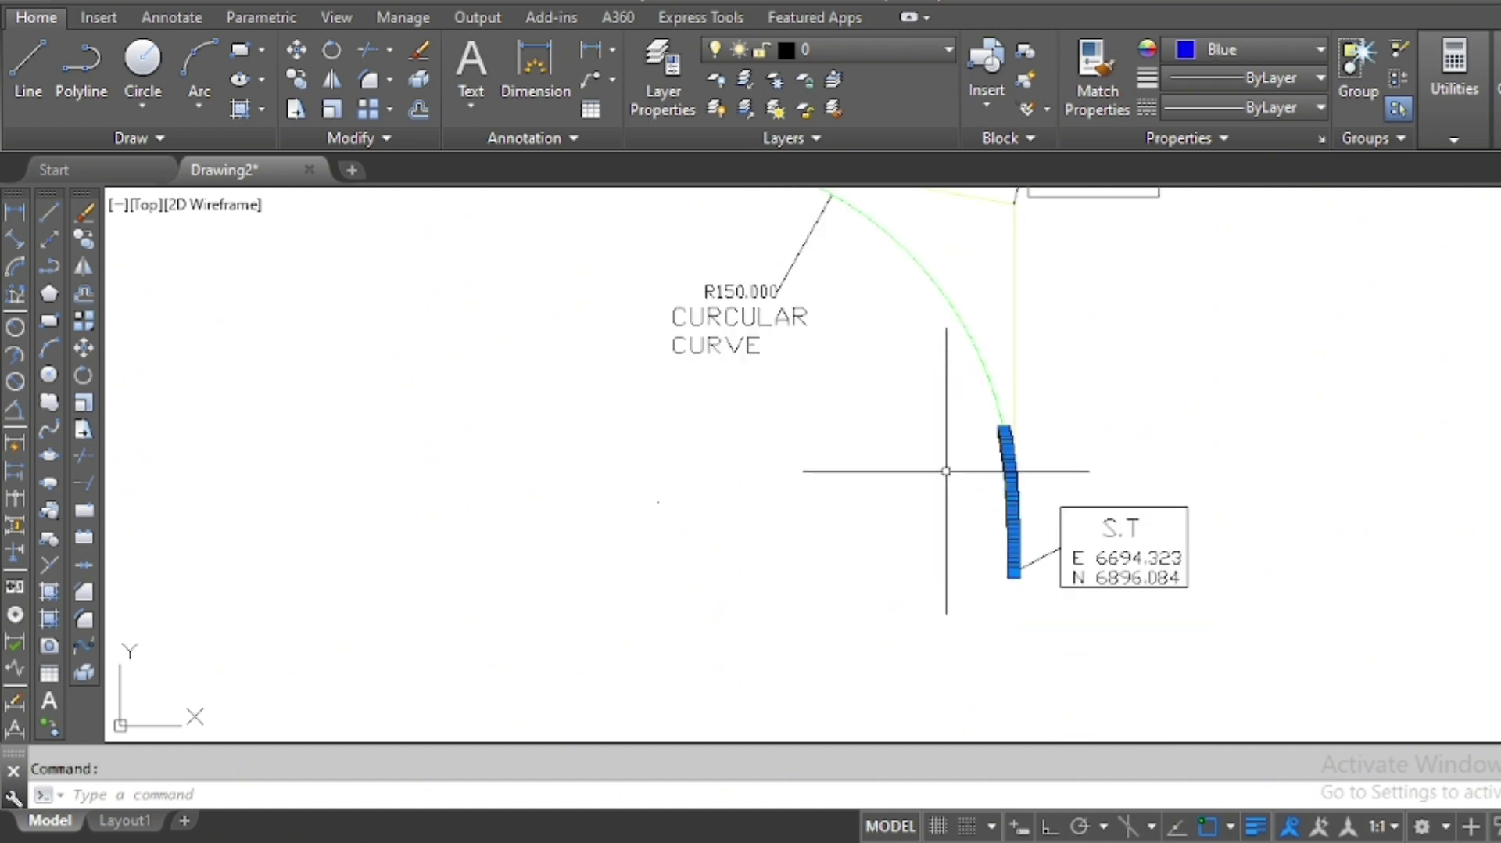
pyautogui.write('LI')
pyautogui.press('Return')
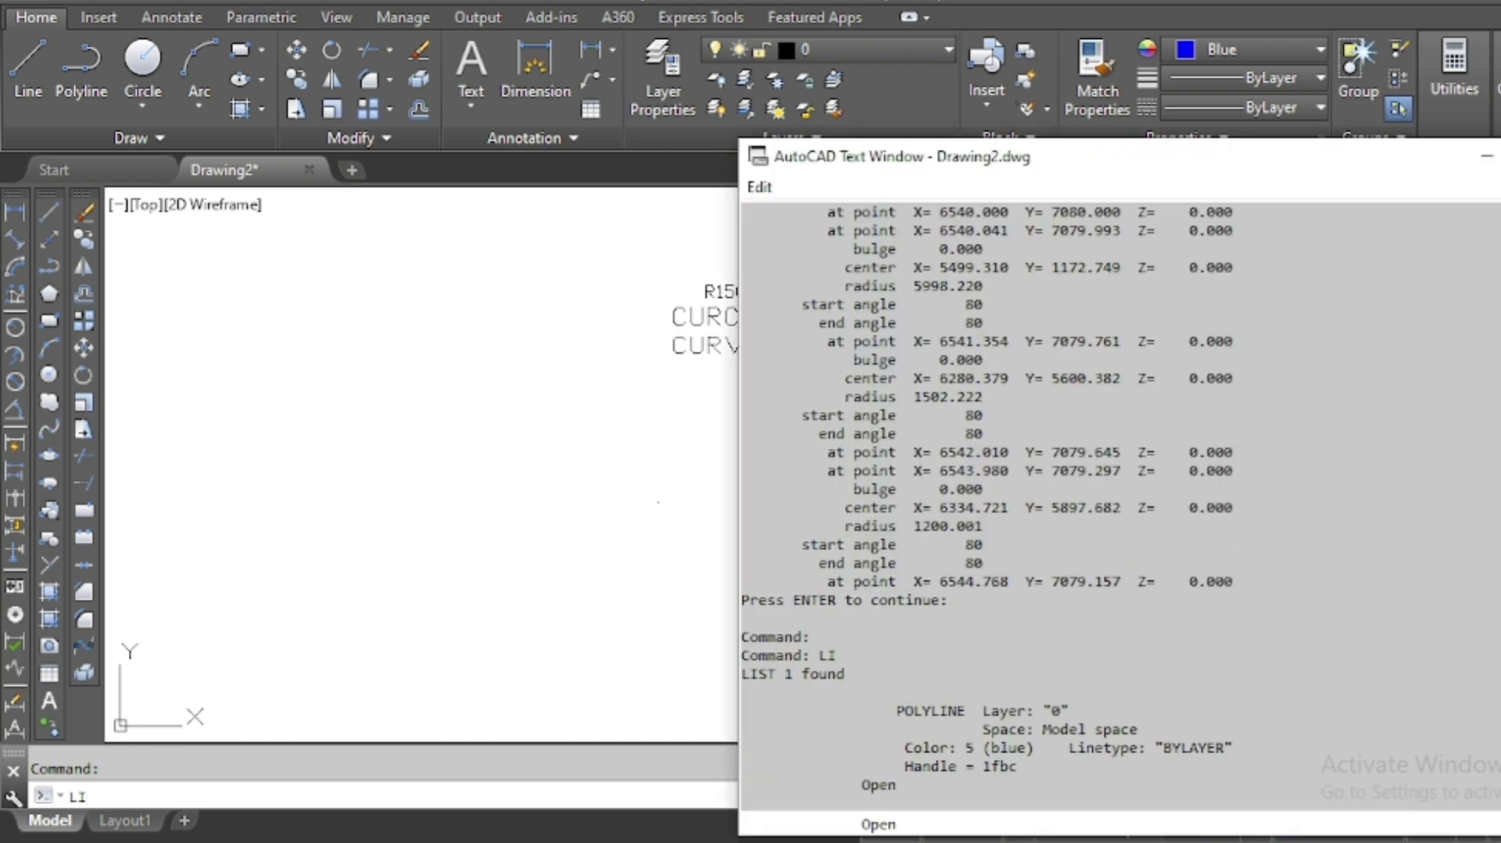
pyautogui.moveTo(994, 420); pyautogui.dragTo(926, 423)
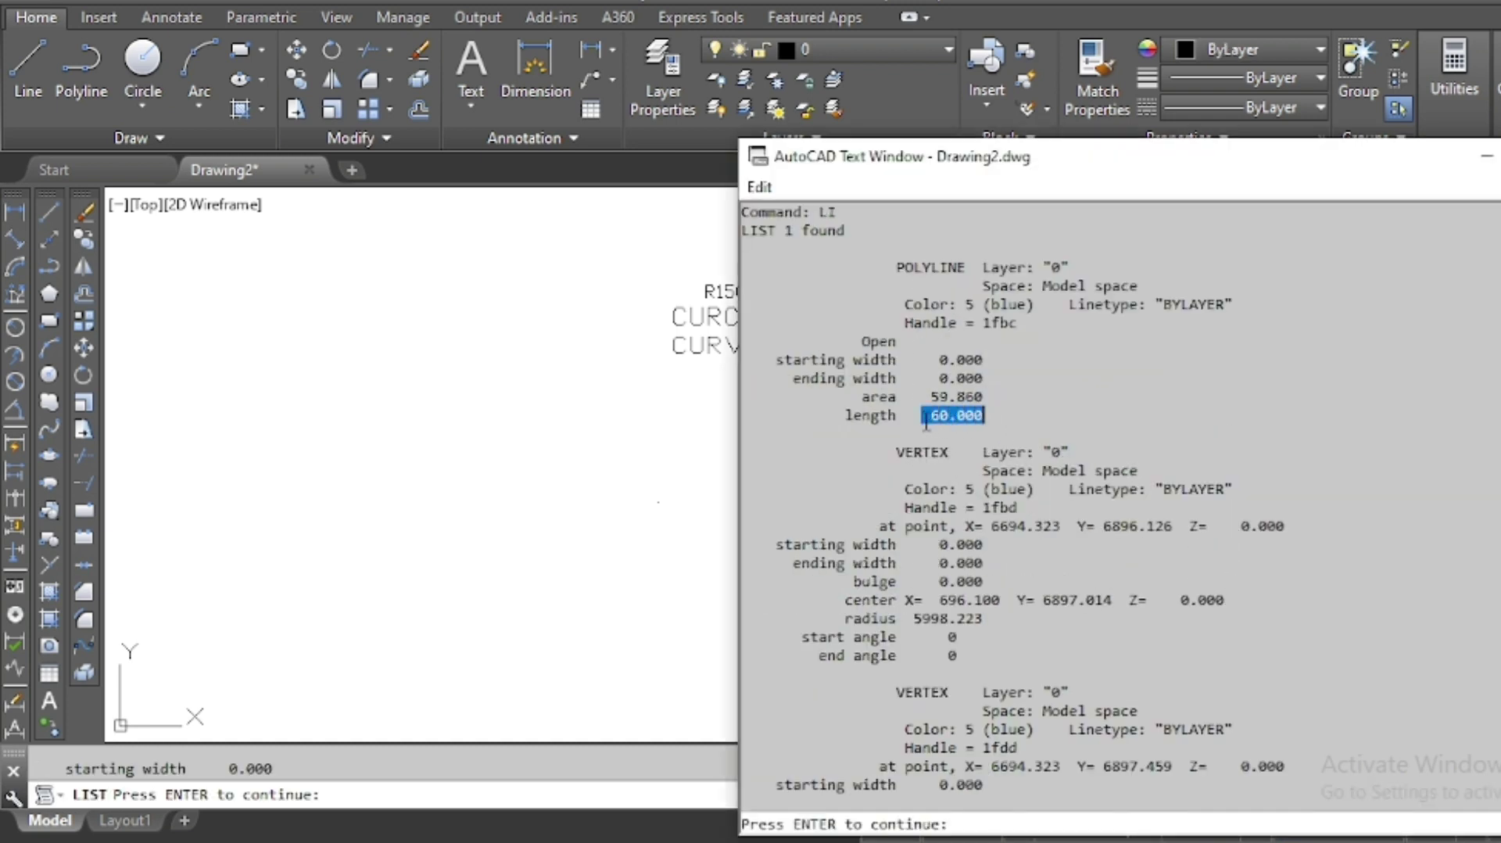
pyautogui.press('F2')
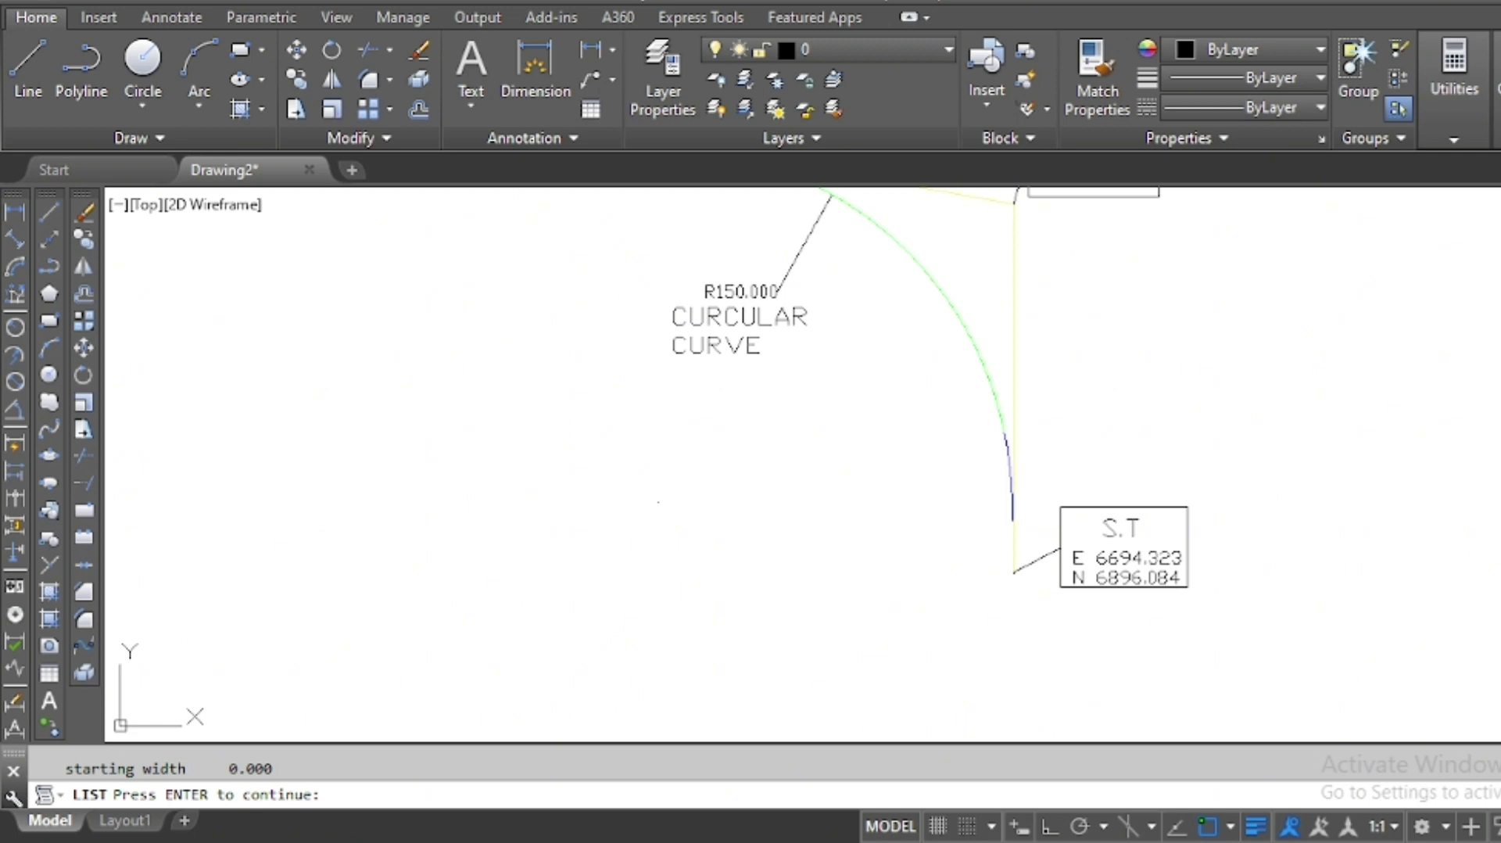
pyautogui.press('Escape')
pyautogui.scroll(-2, 865, 426)
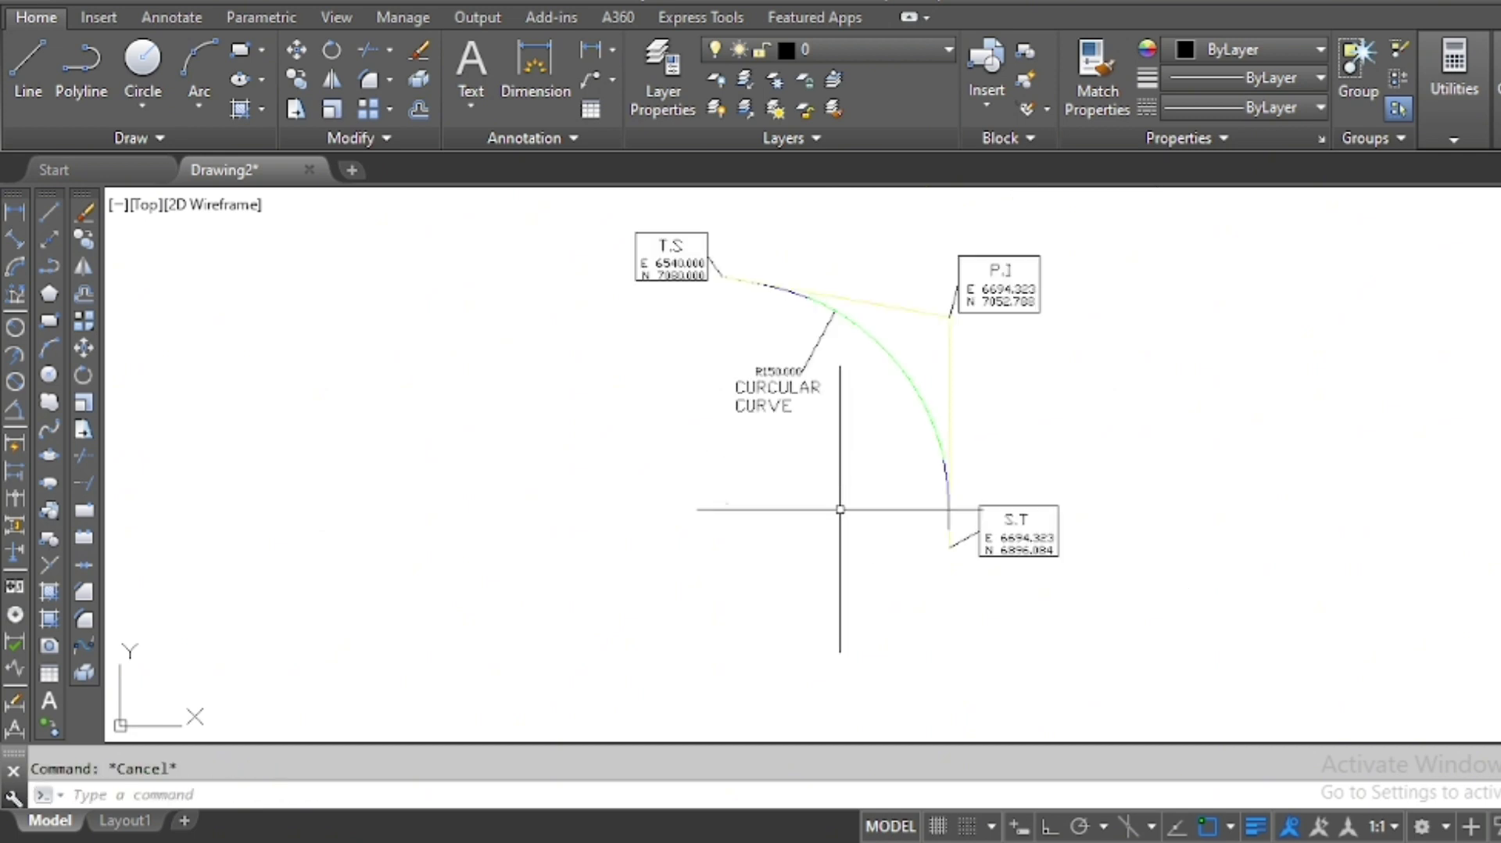
pyautogui.scroll(-2, 834, 513)
pyautogui.scroll(2, 900, 511)
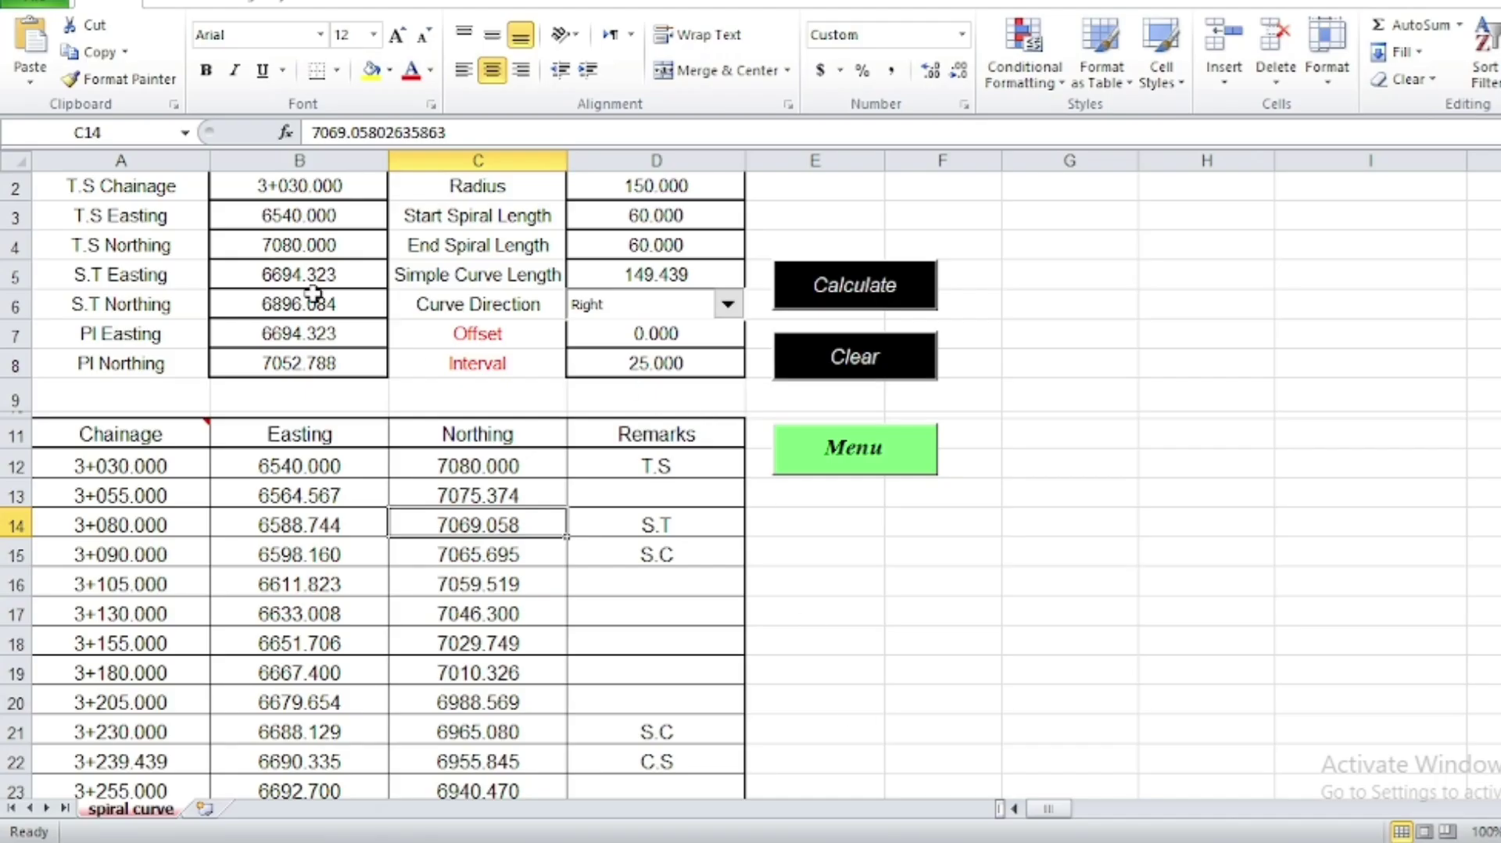
# Review the T.S chainage, T.S easting/northing and S.T easting 6694.323 in Excel
pyautogui.click(244, 184)
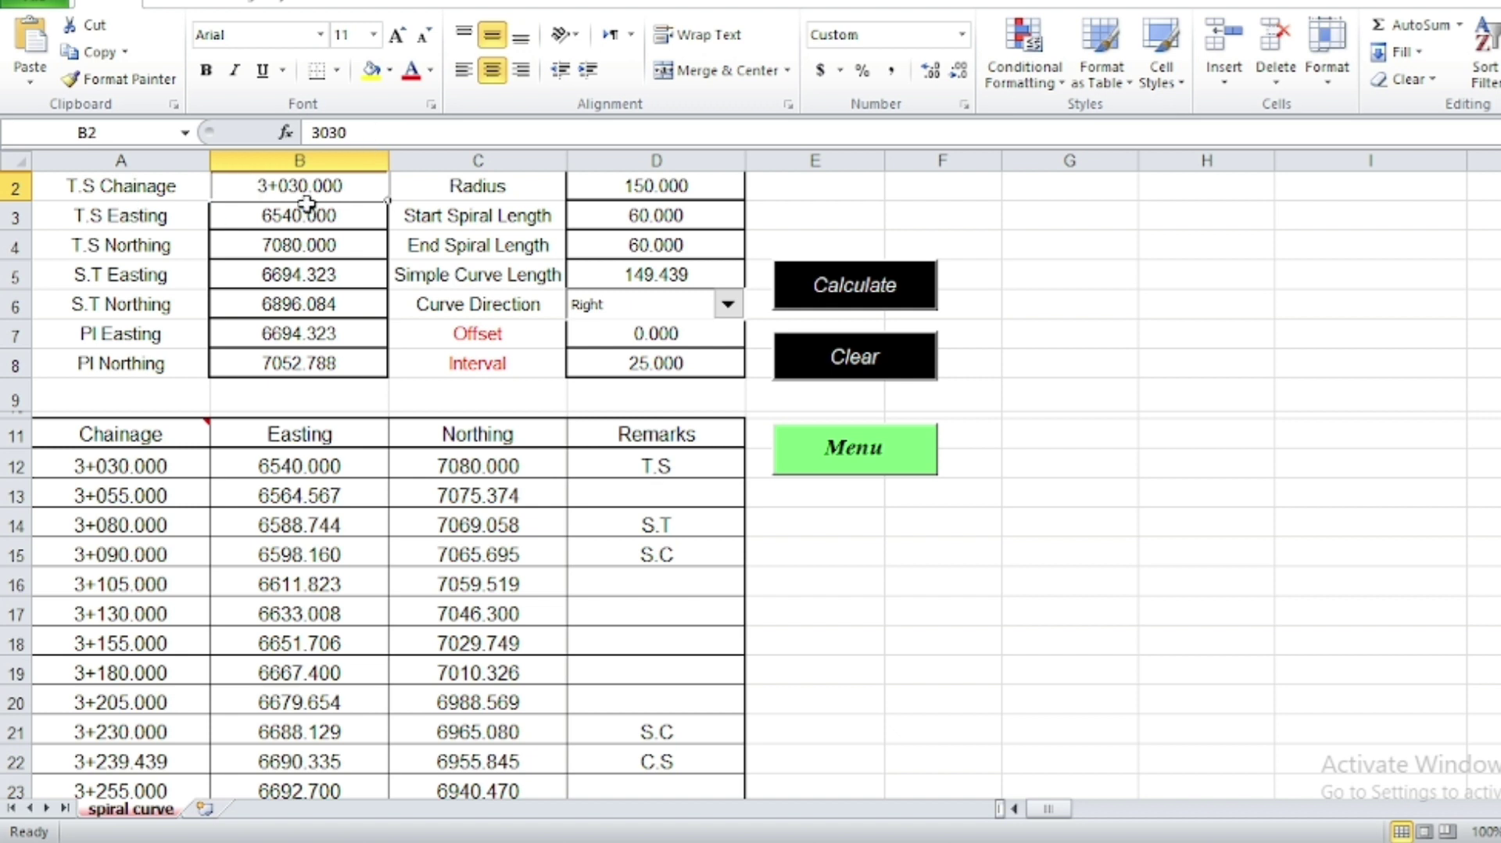
pyautogui.moveTo(255, 213); pyautogui.dragTo(334, 252)
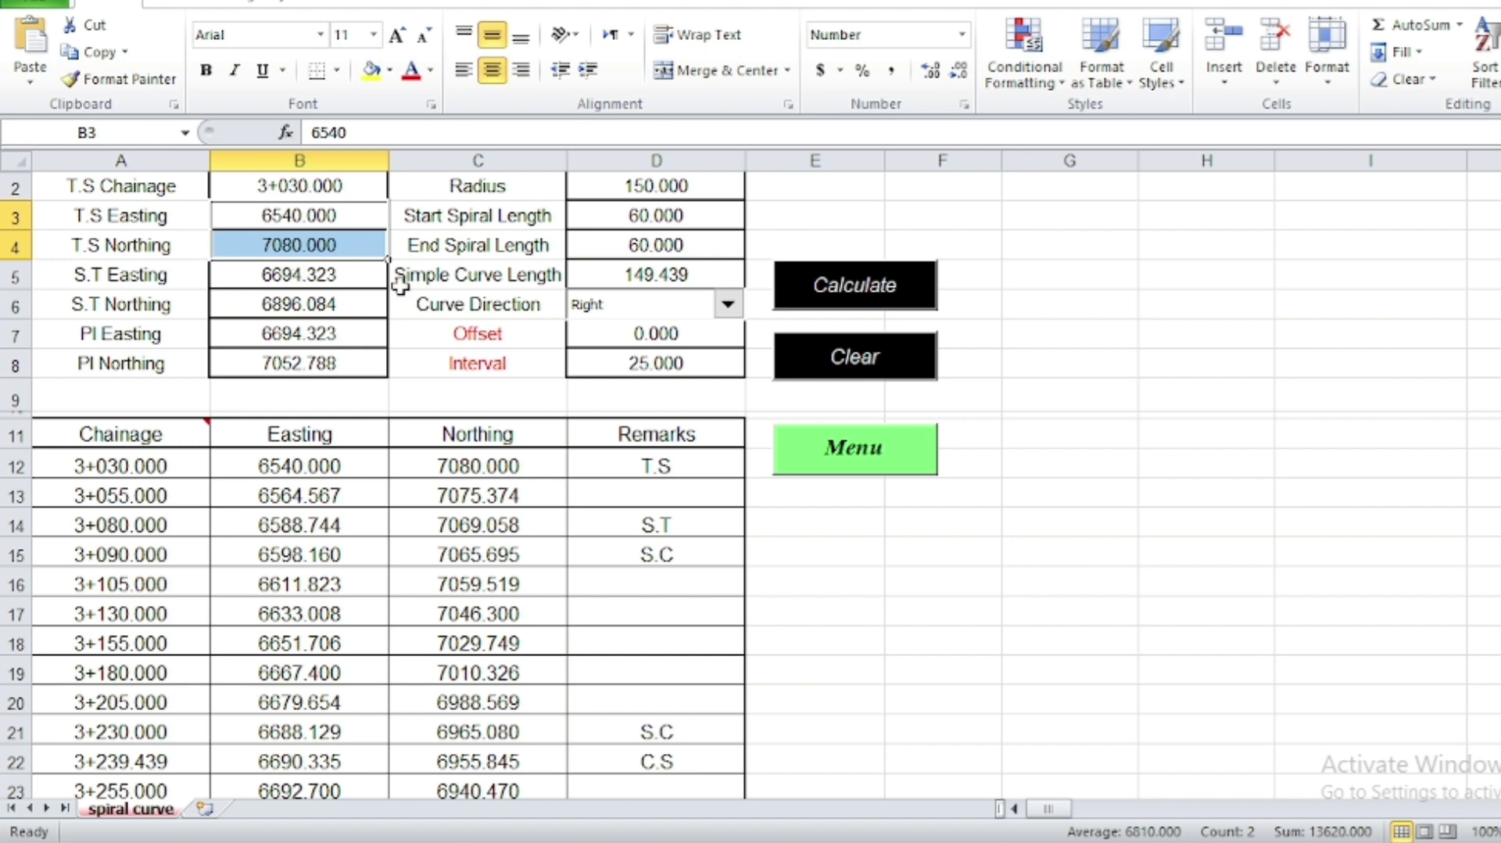
pyautogui.click(373, 274)
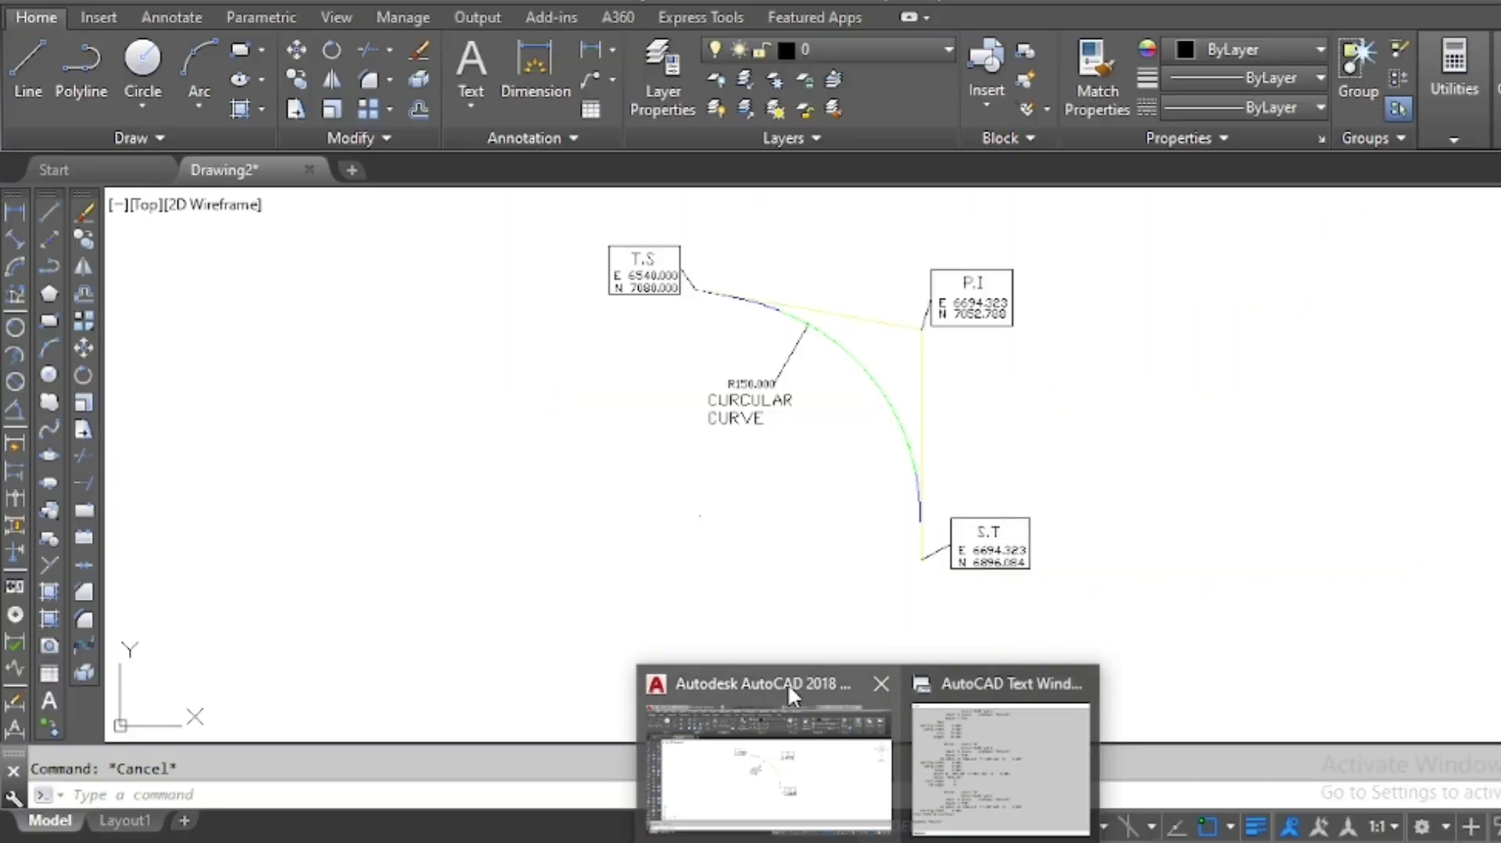
pyautogui.click(788, 683)
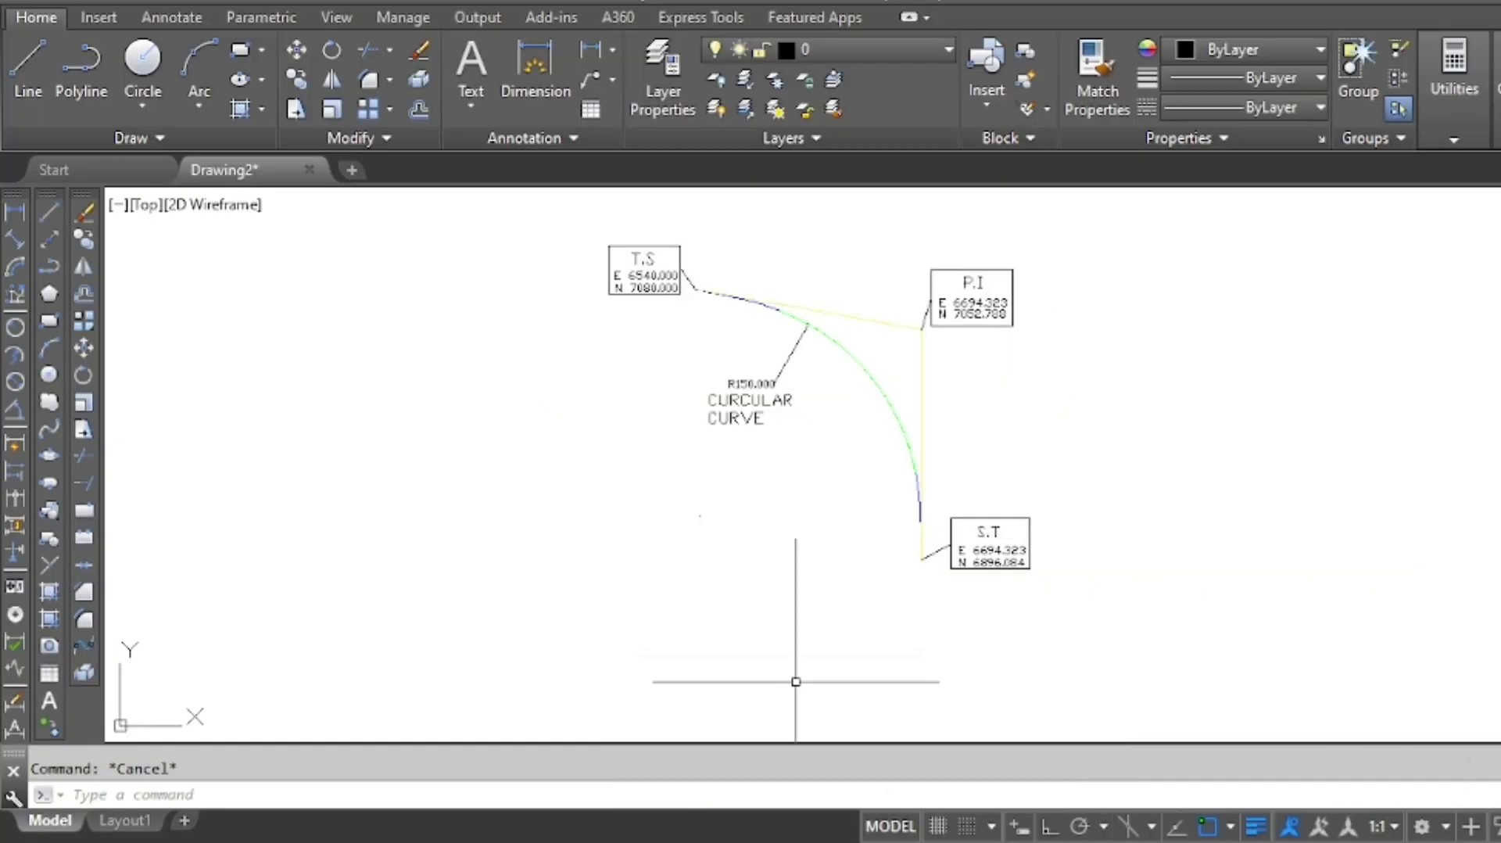
pyautogui.scroll(2, 676, 281)
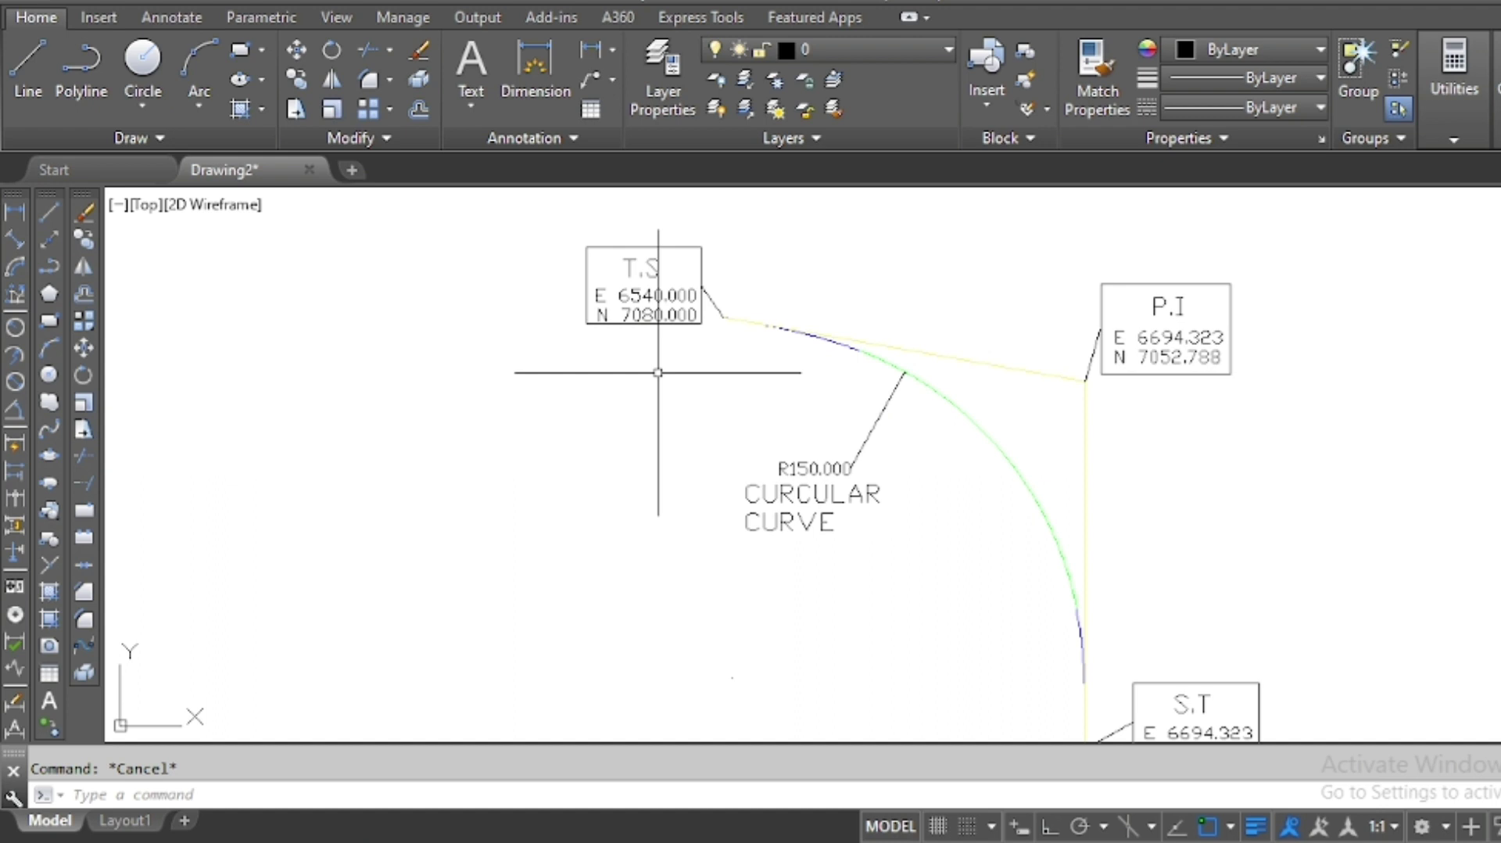
pyautogui.scroll(-2, 892, 354)
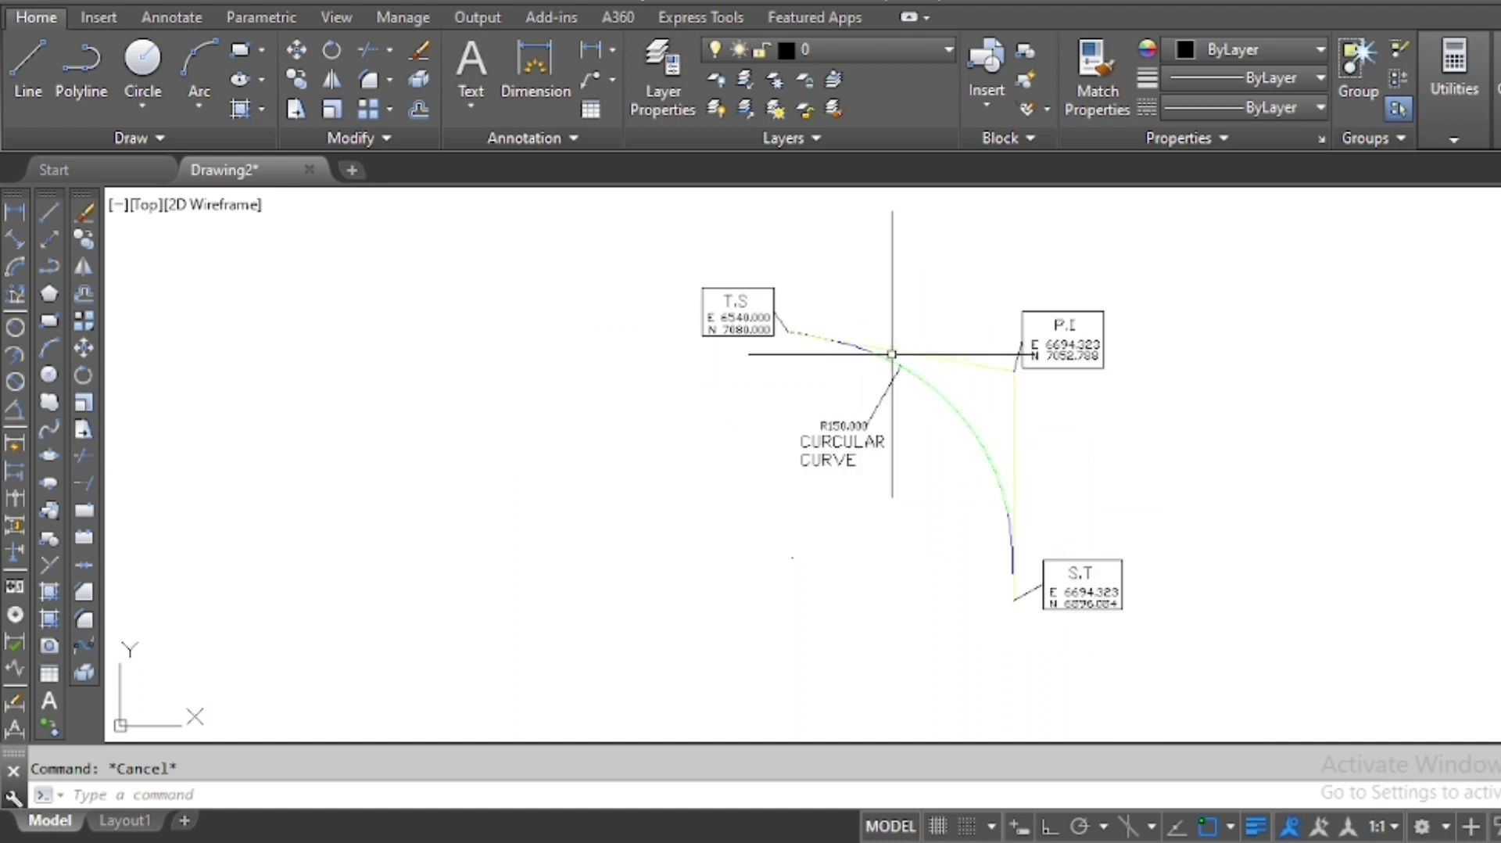
pyautogui.scroll(2, 1079, 646)
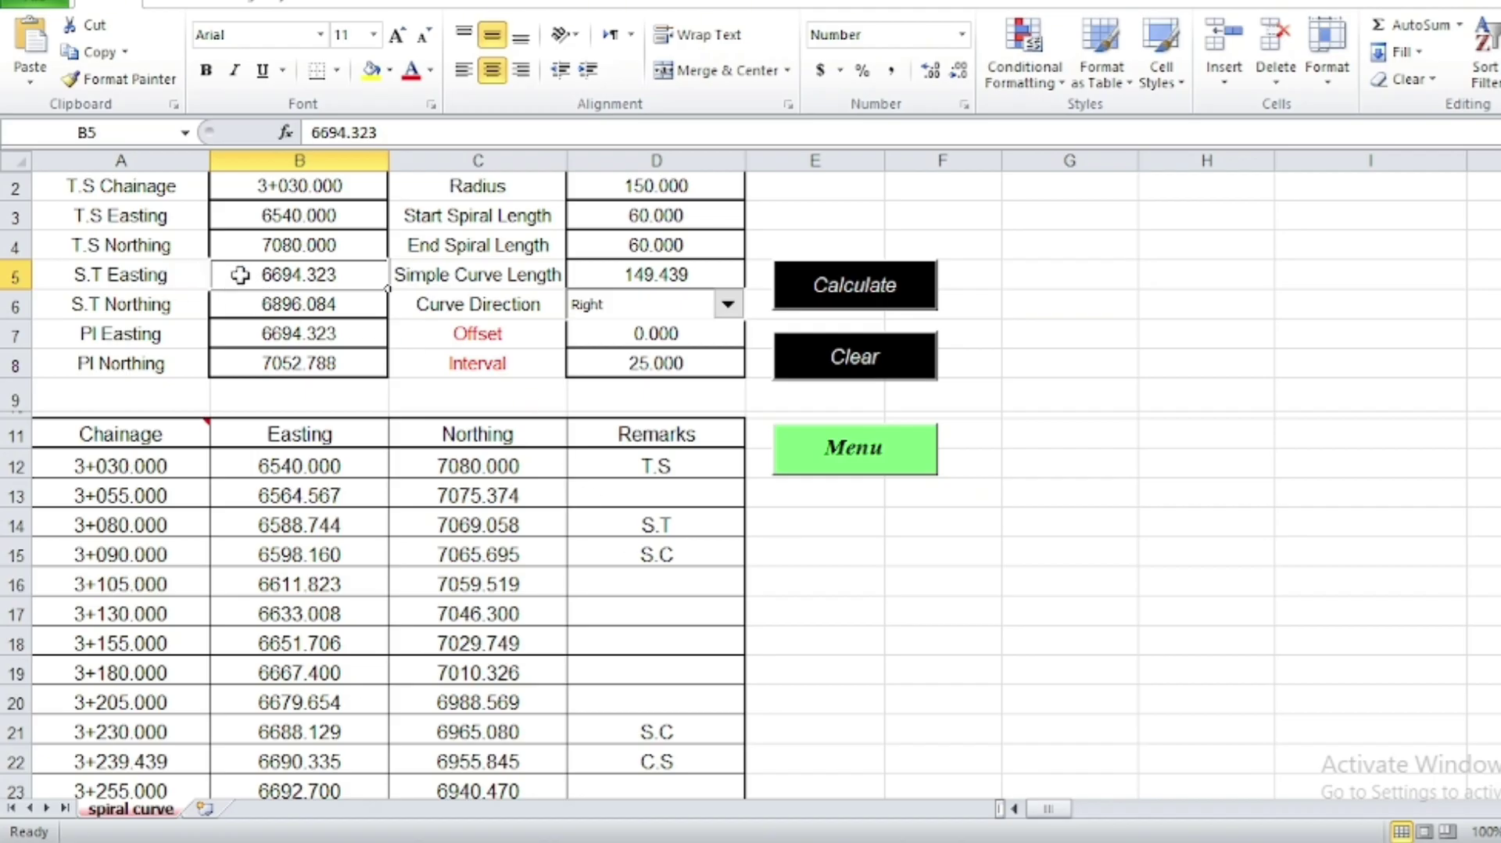
pyautogui.click(263, 310)
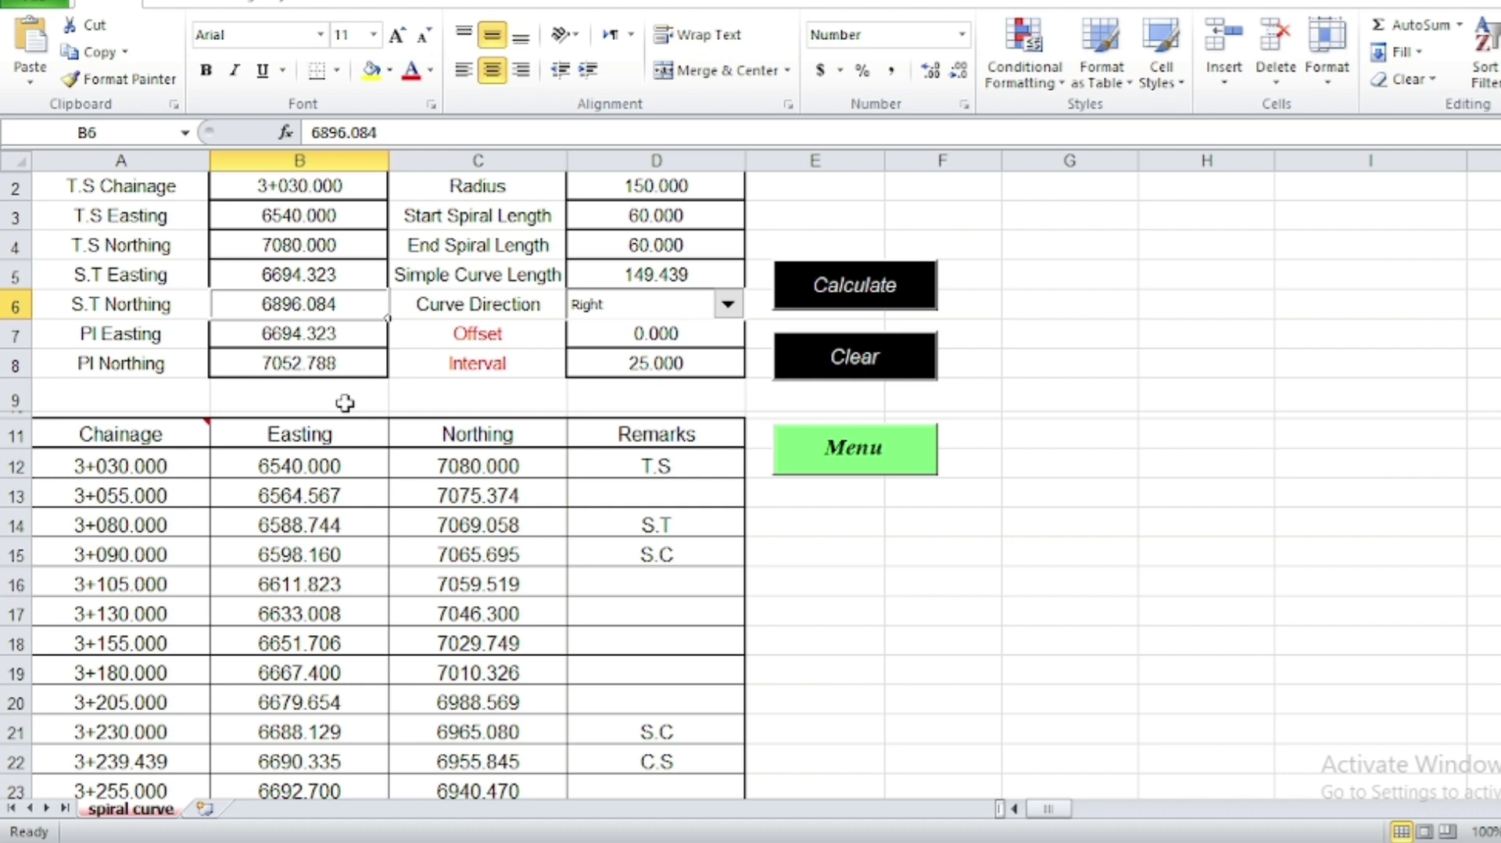
pyautogui.click(353, 333)
pyautogui.click(342, 309)
pyautogui.click(246, 338)
pyautogui.click(275, 368)
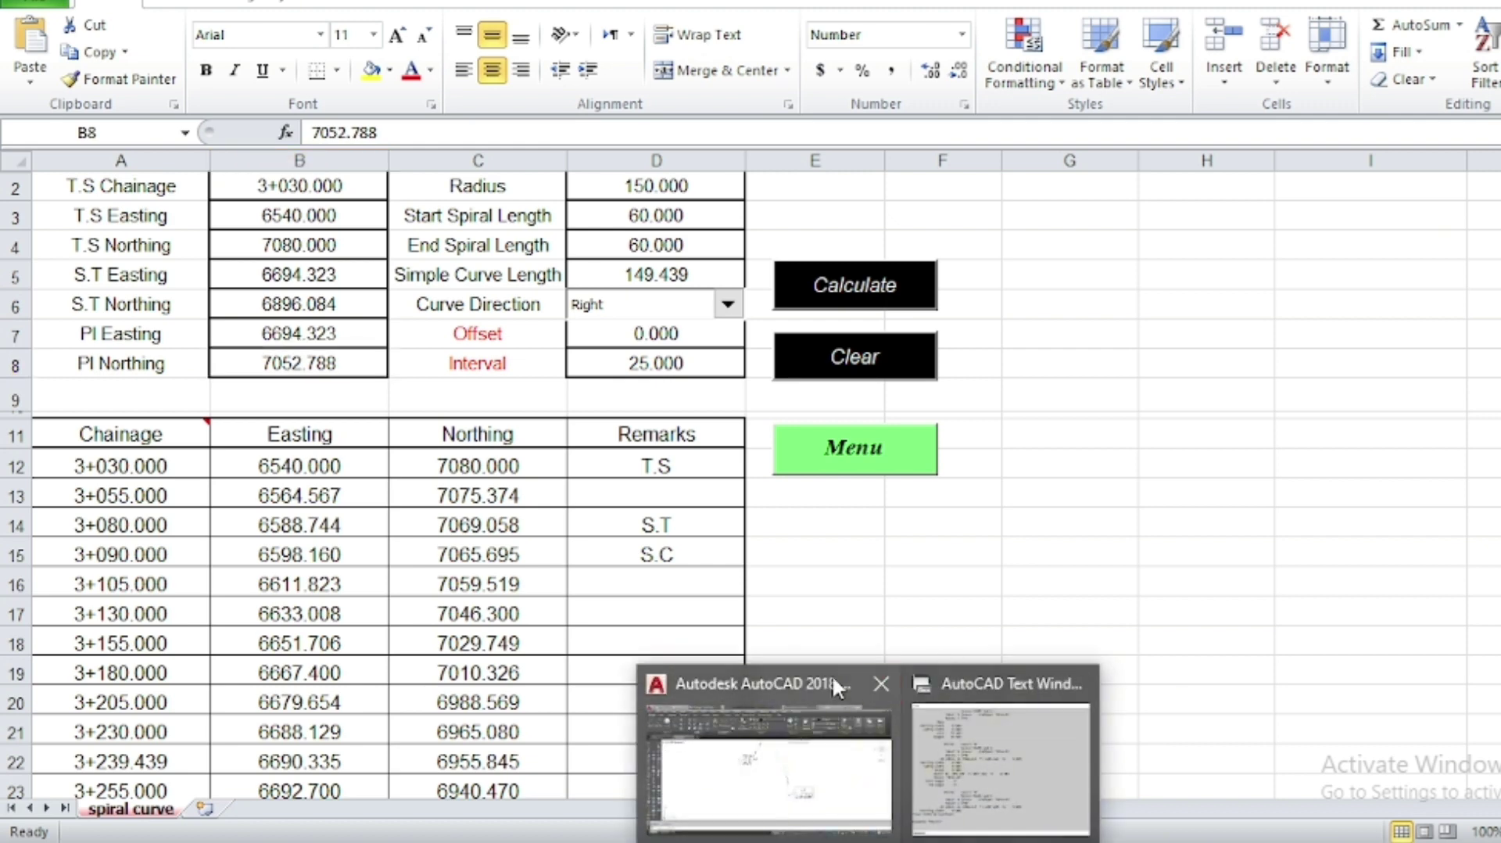
pyautogui.click(832, 674)
pyautogui.scroll(-2, 940, 302)
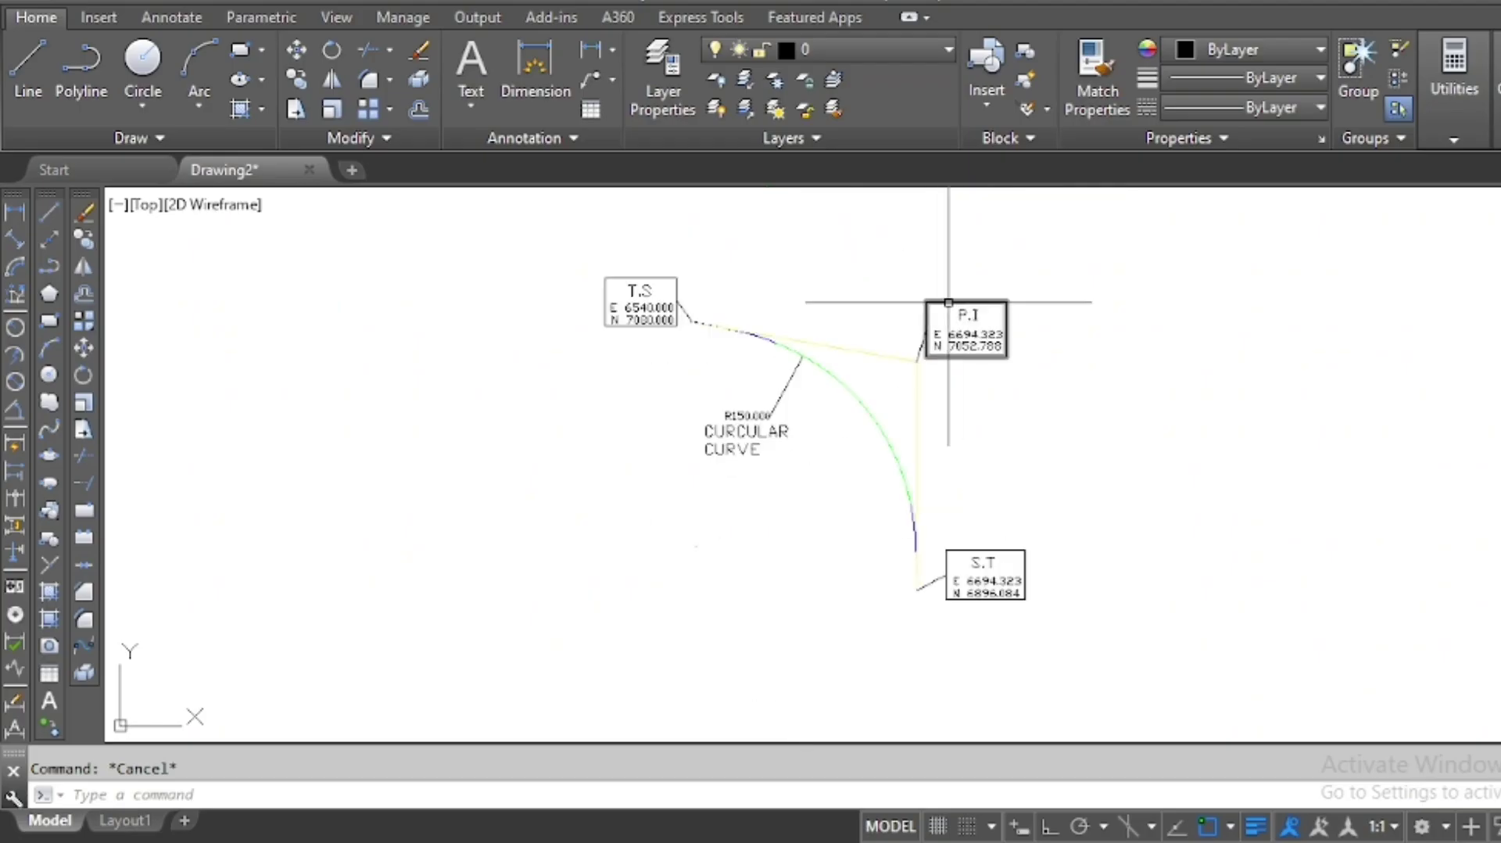
pyautogui.scroll(4, 949, 321)
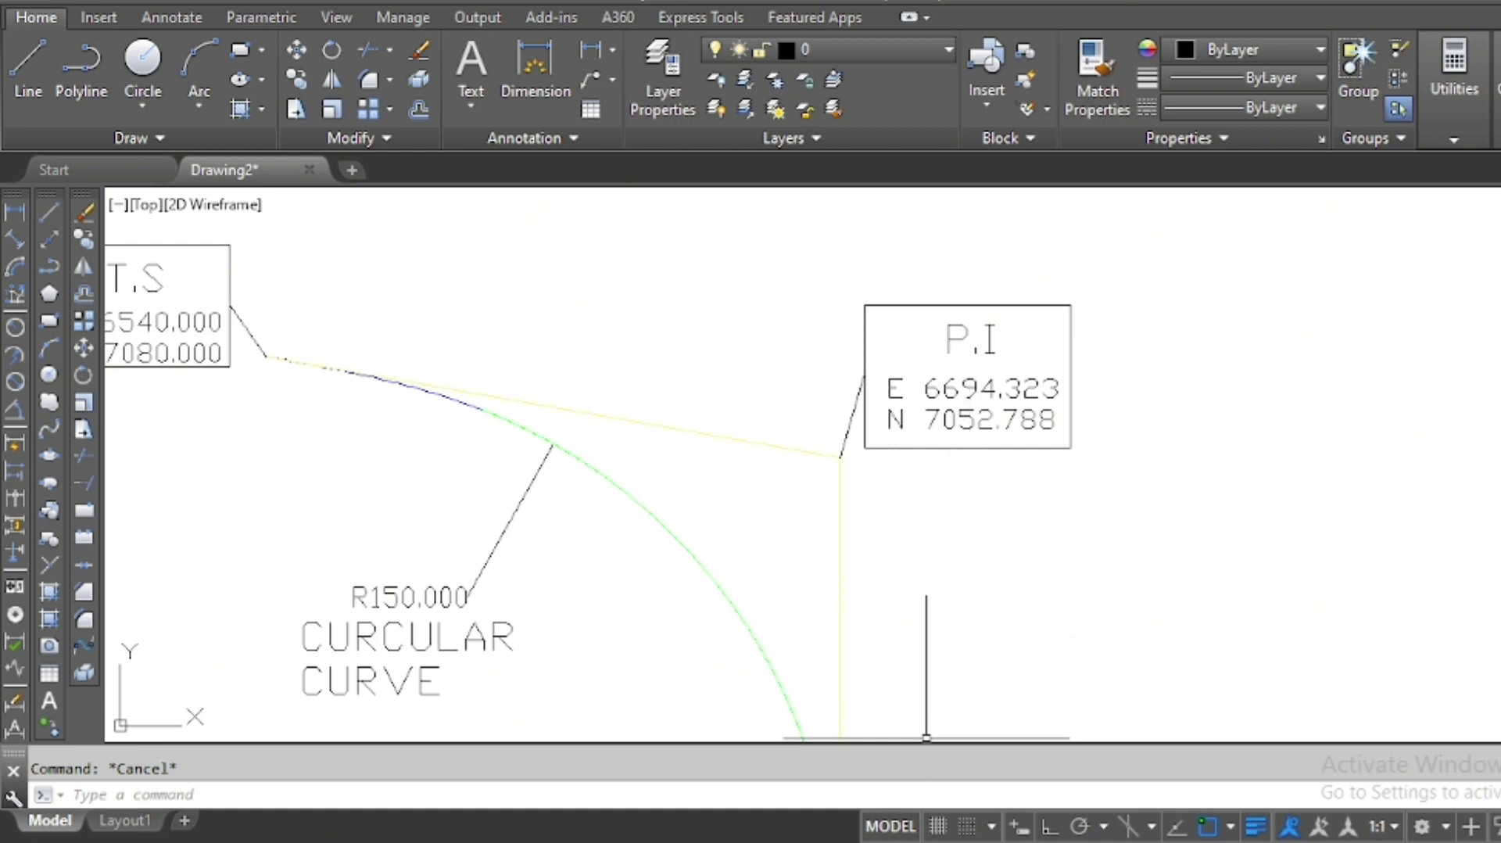
pyautogui.hotkey('alt', 'Tab')
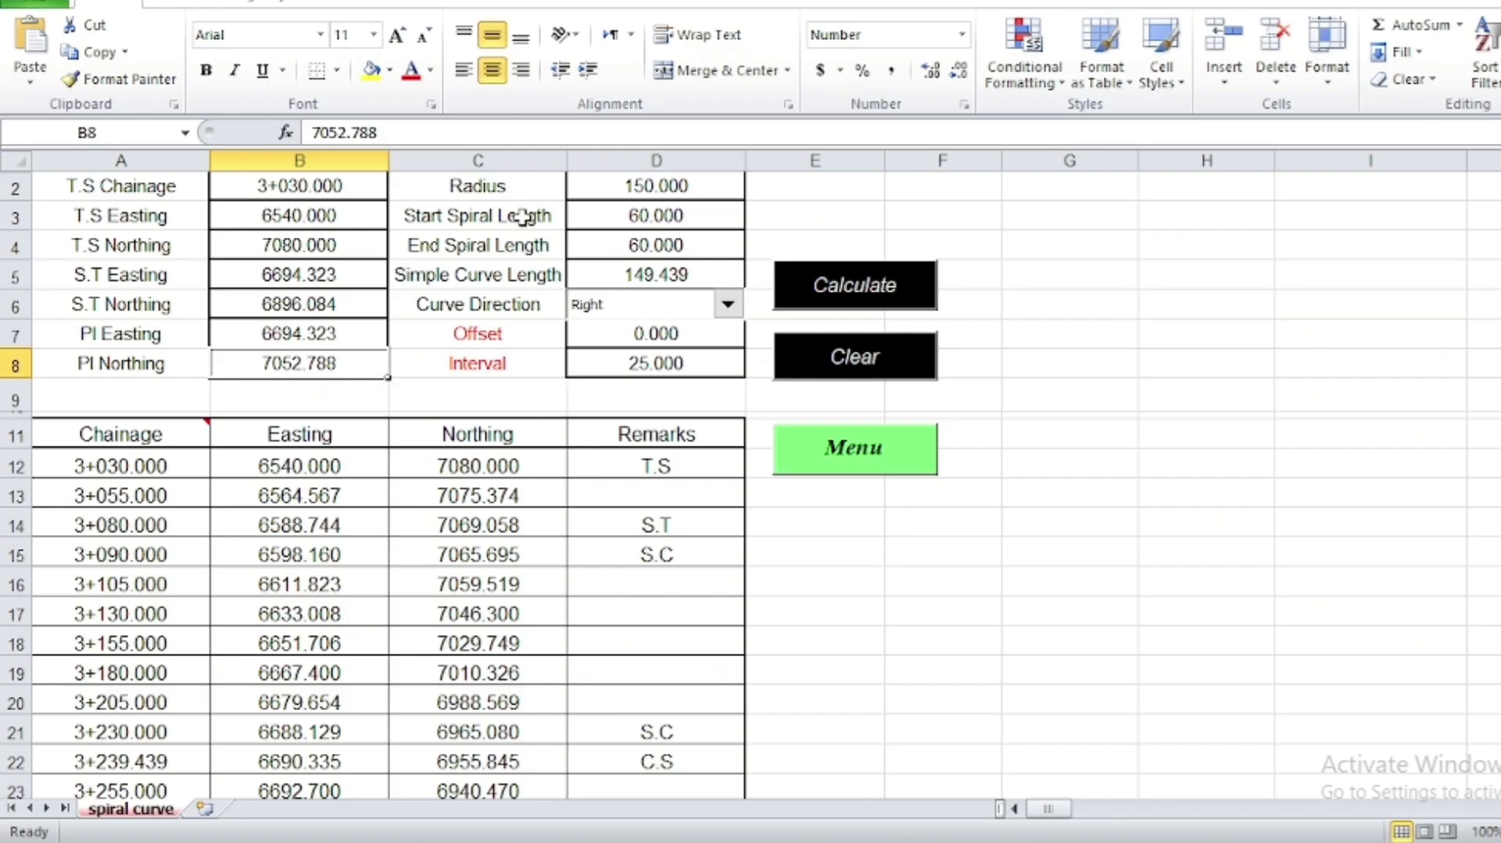
pyautogui.click(594, 186)
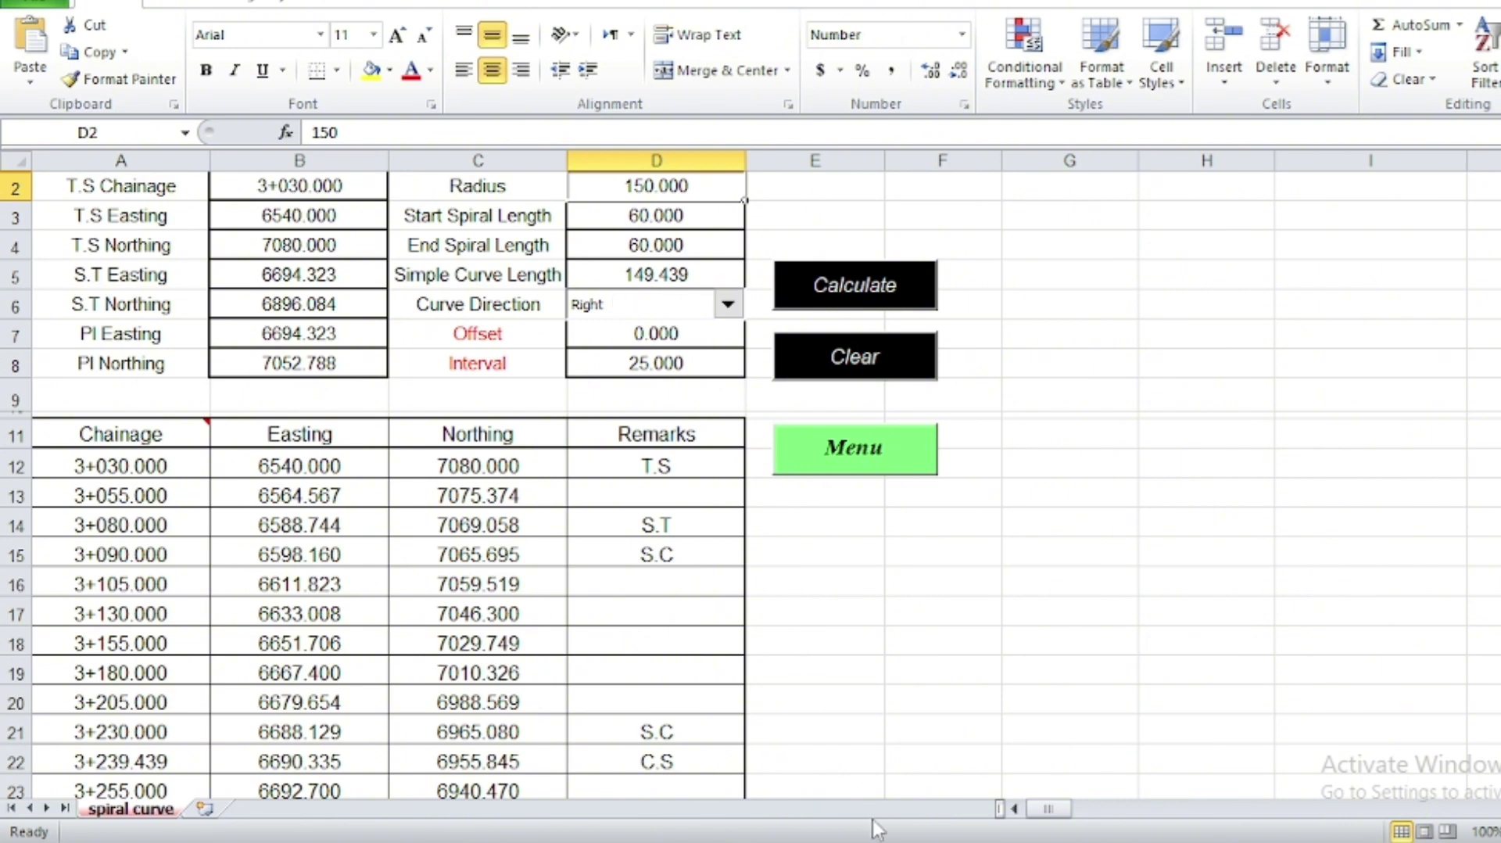
pyautogui.click(766, 762)
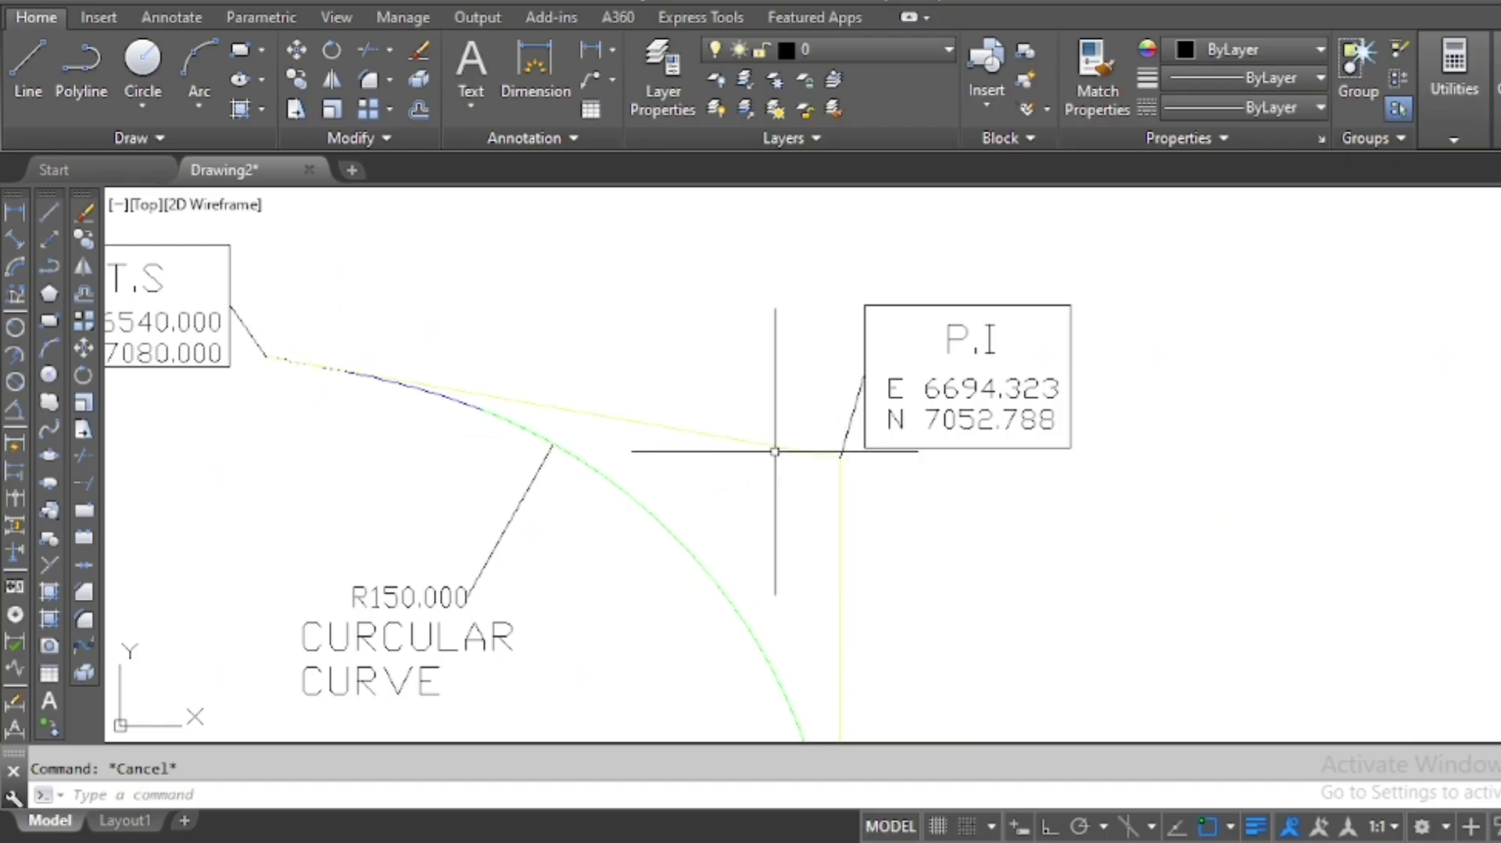
pyautogui.scroll(2, 770, 378)
pyautogui.click(770, 378)
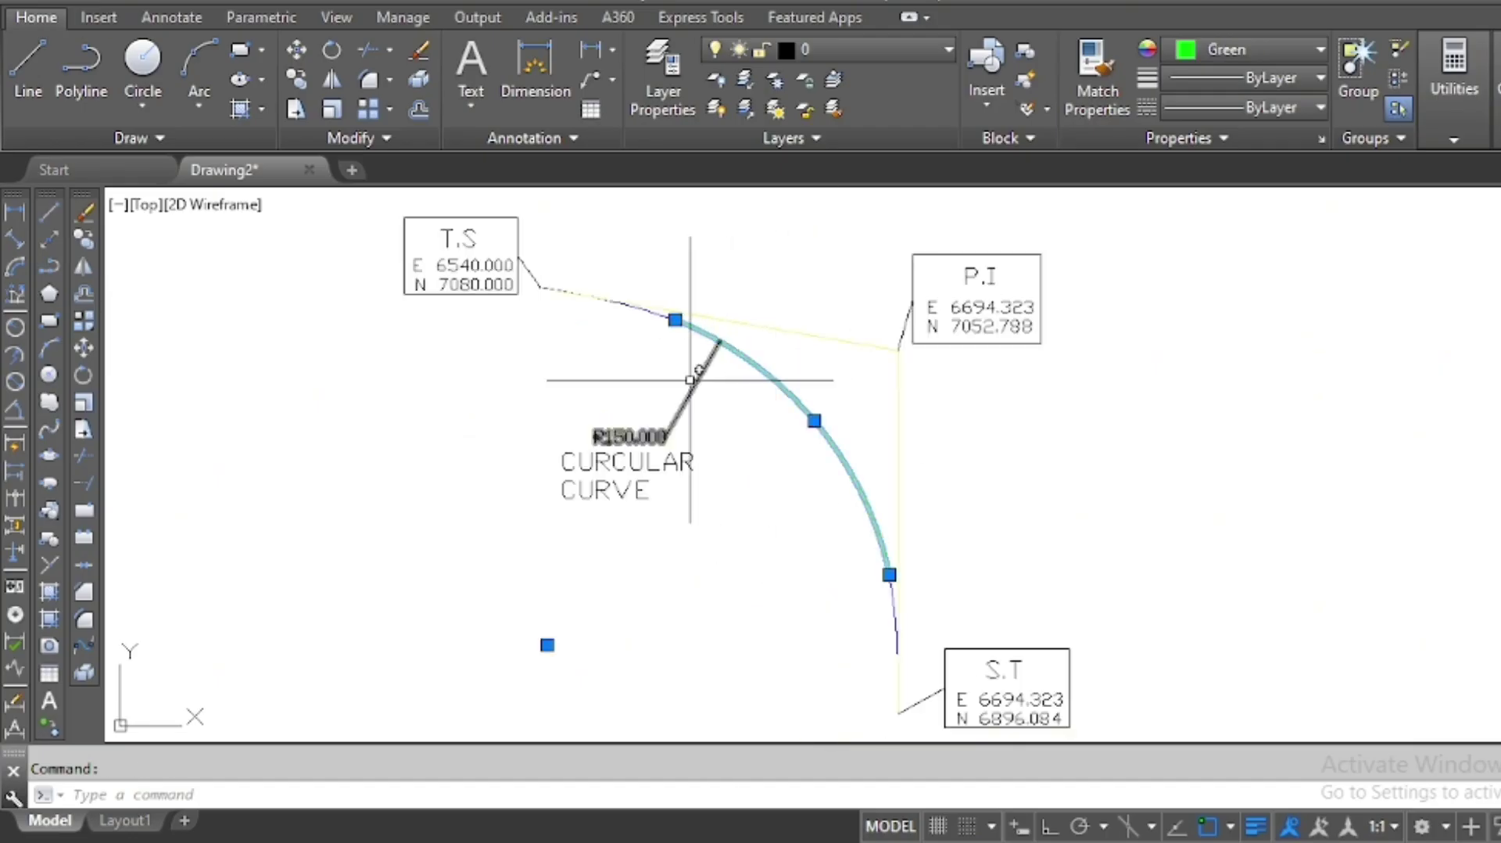
pyautogui.scroll(3, 610, 396)
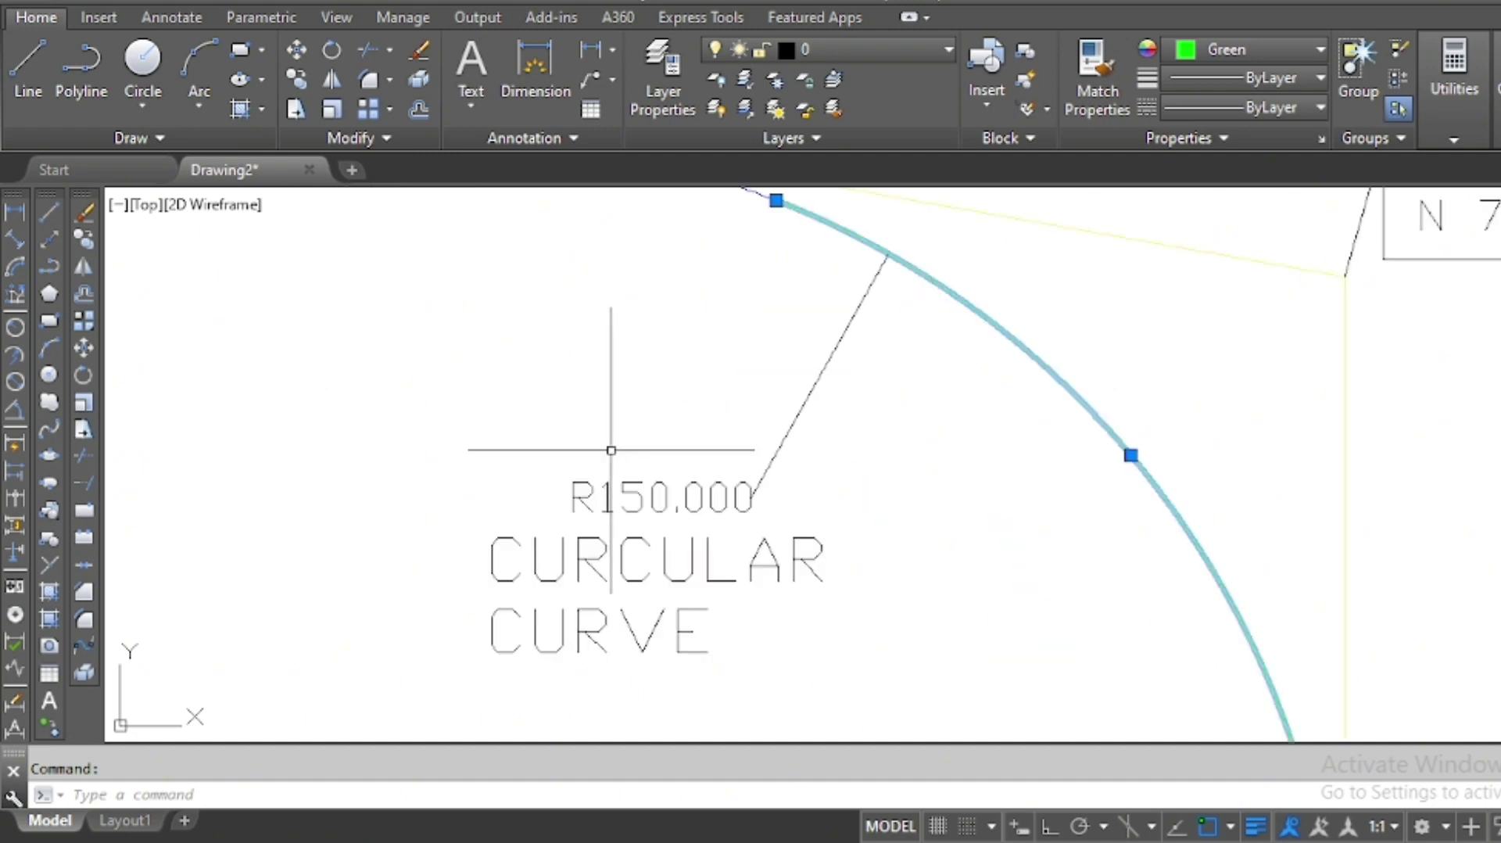
pyautogui.press('Escape')
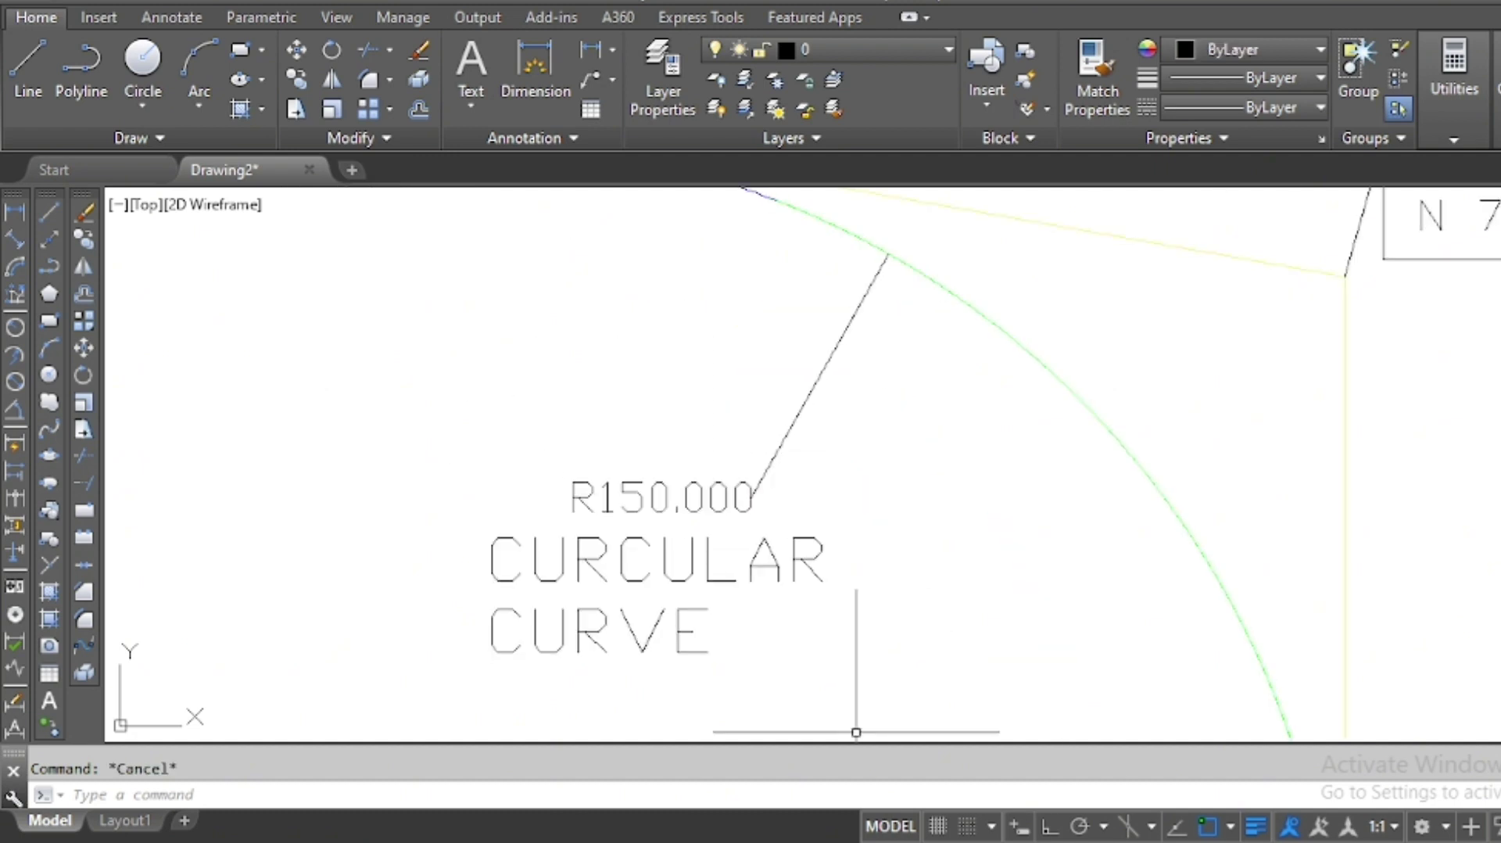
pyautogui.hotkey('alt', 'Tab')
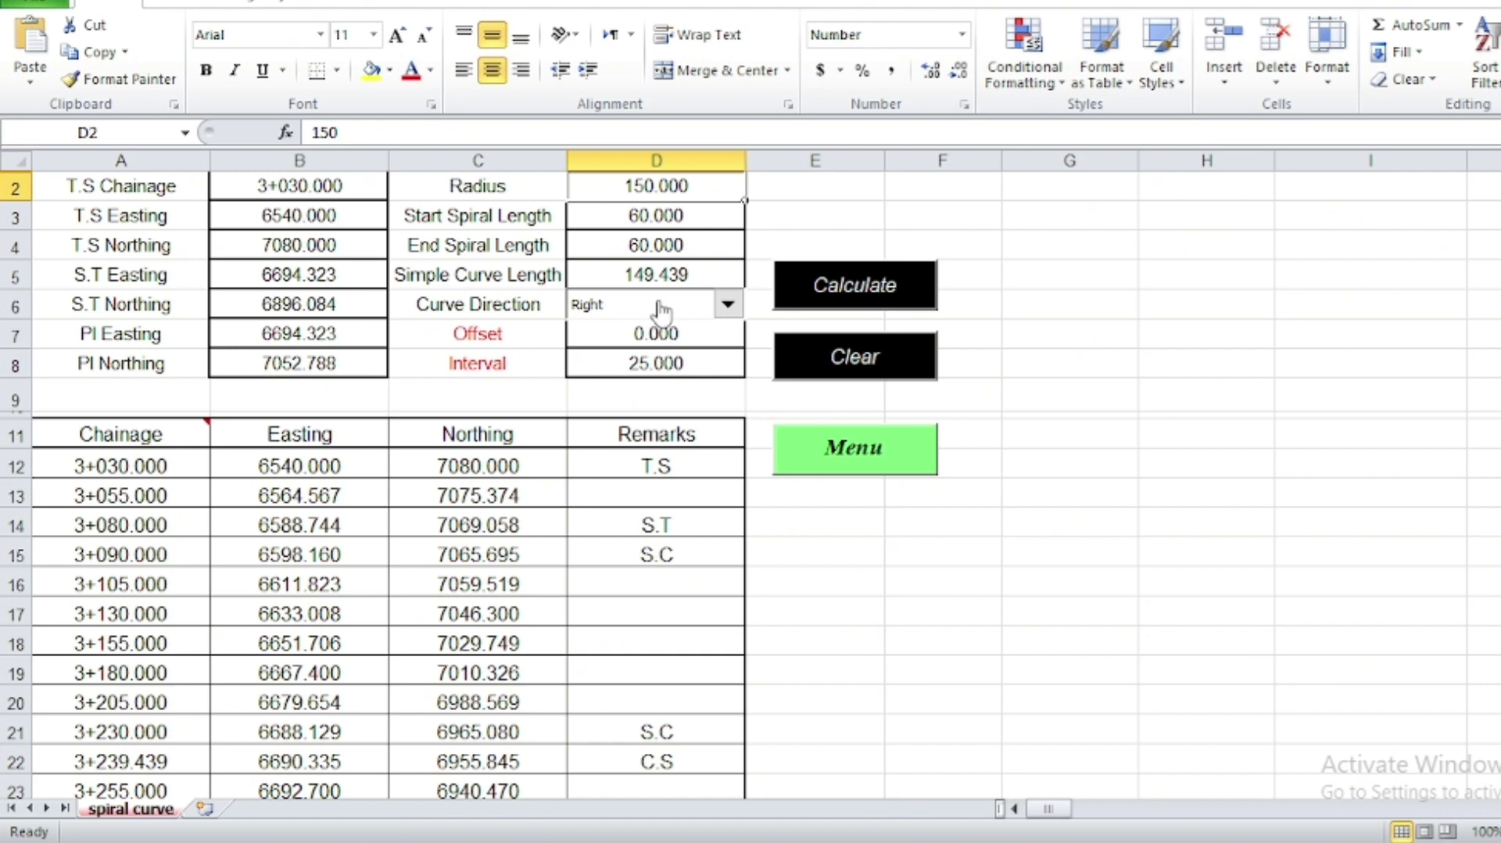
pyautogui.click(605, 220)
pyautogui.click(611, 245)
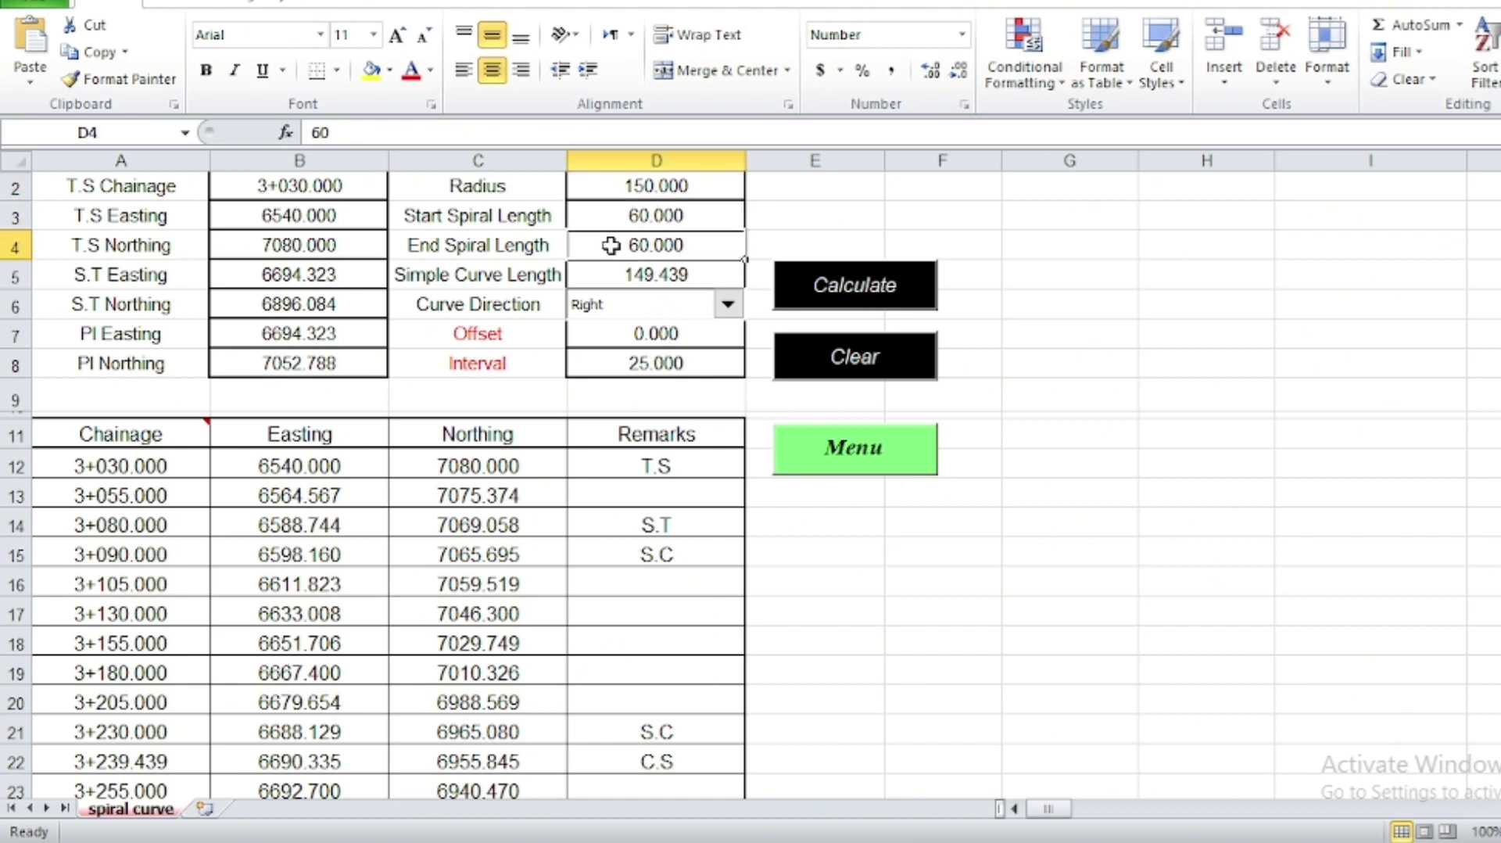
pyautogui.click(623, 274)
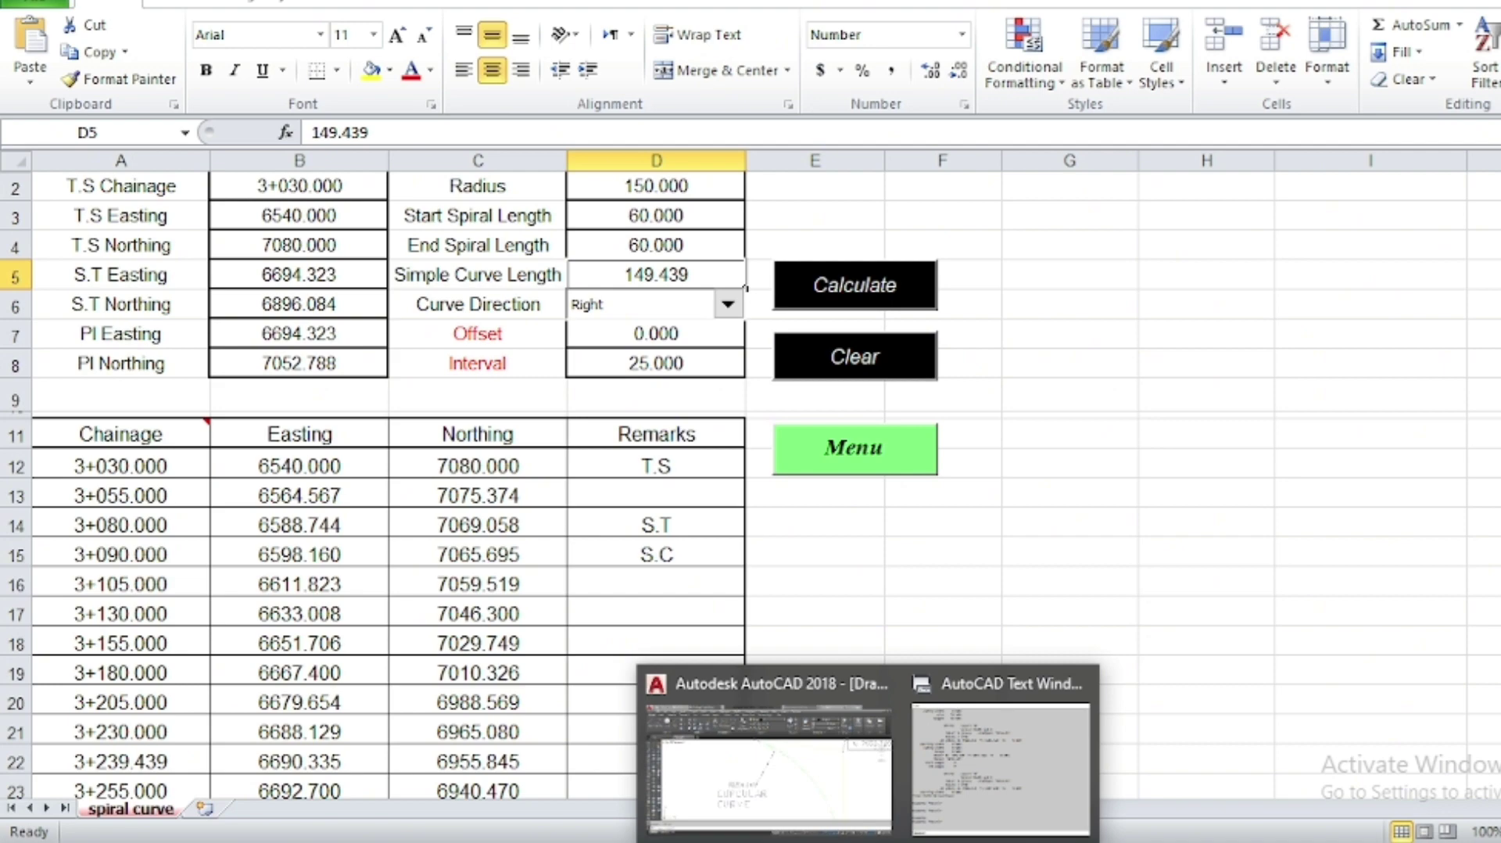
pyautogui.click(793, 688)
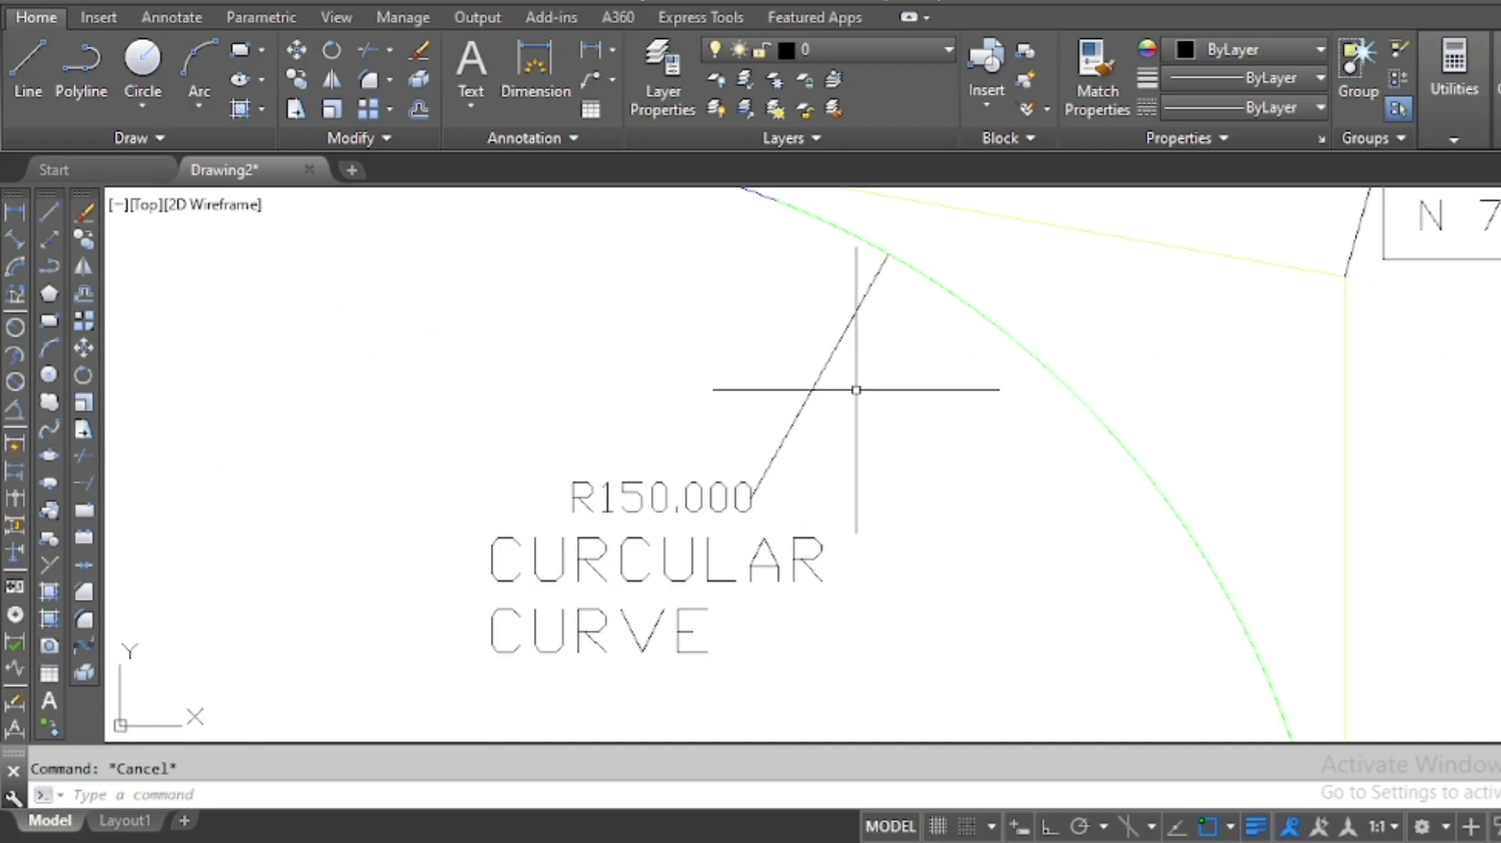
pyautogui.scroll(-3, 857, 389)
pyautogui.scroll(-2, 881, 422)
pyautogui.scroll(2, 757, 349)
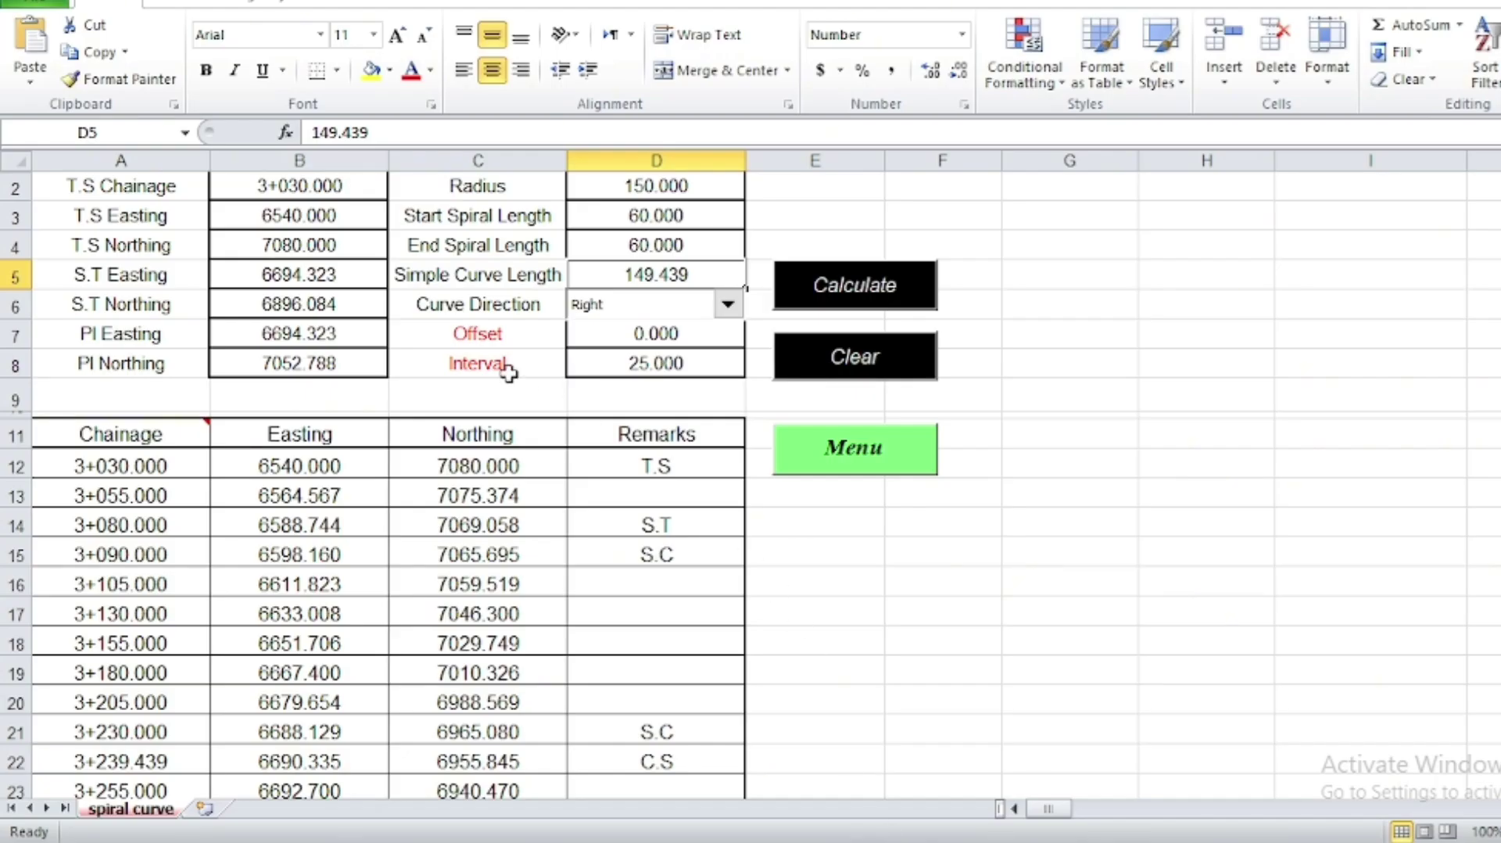
# Check the sheet inputs: Offset 0, Interval 25 and T.S chainage 3030
pyautogui.click(691, 333)
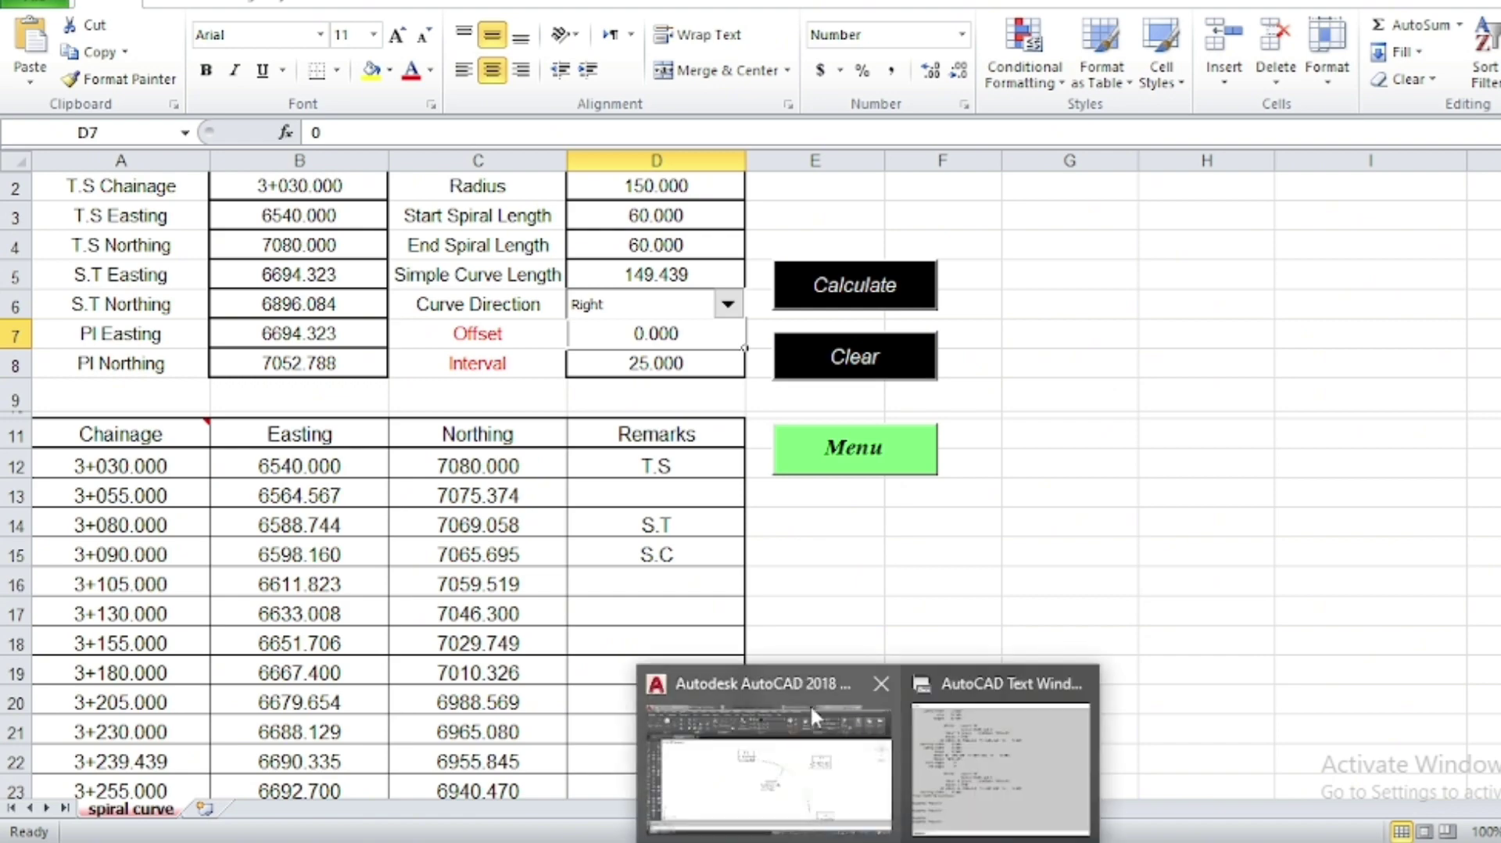
pyautogui.click(766, 751)
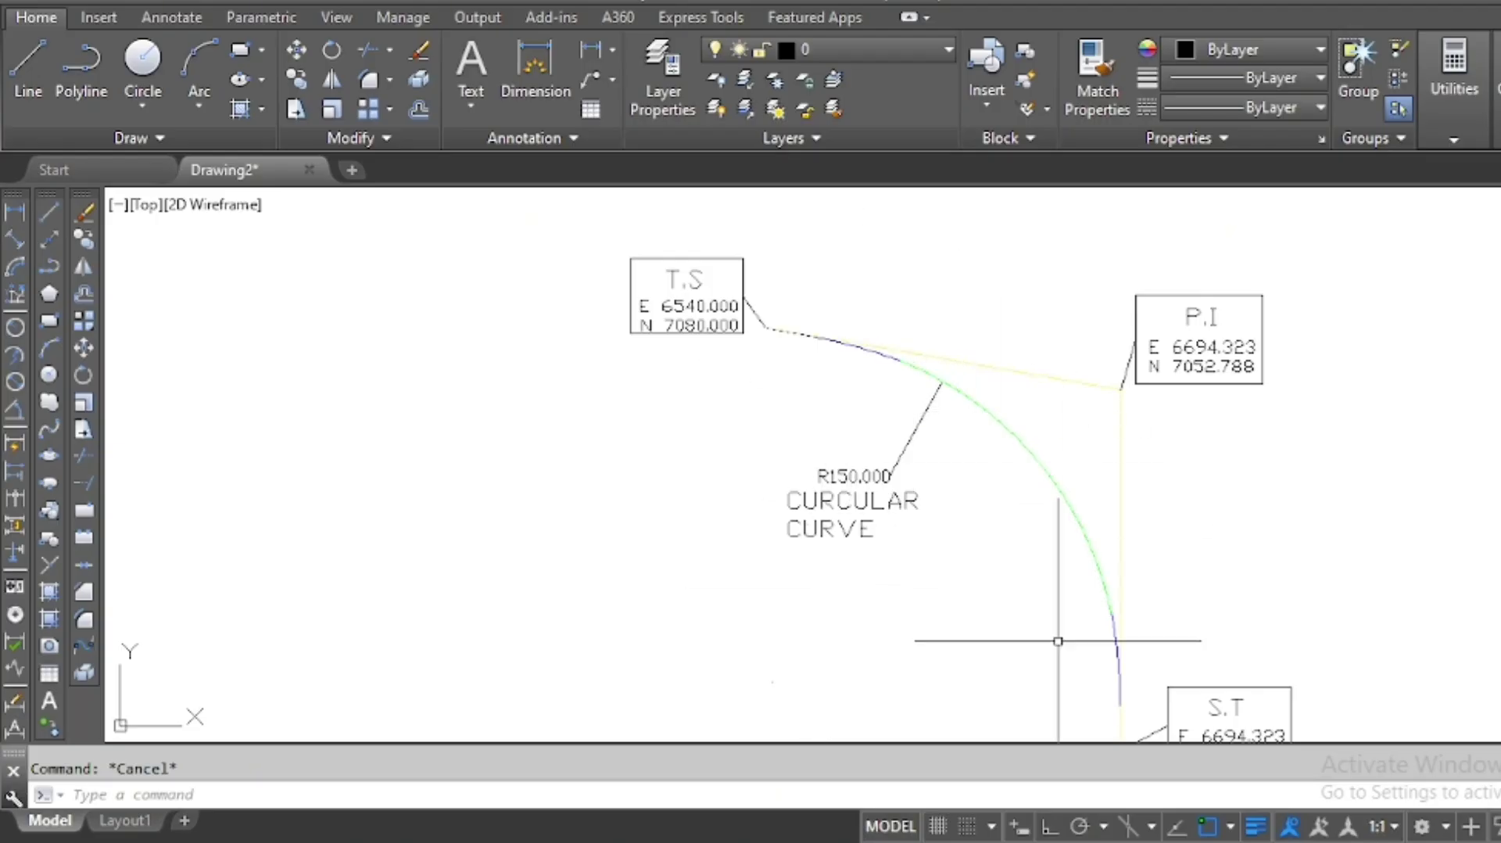
pyautogui.click(930, 750)
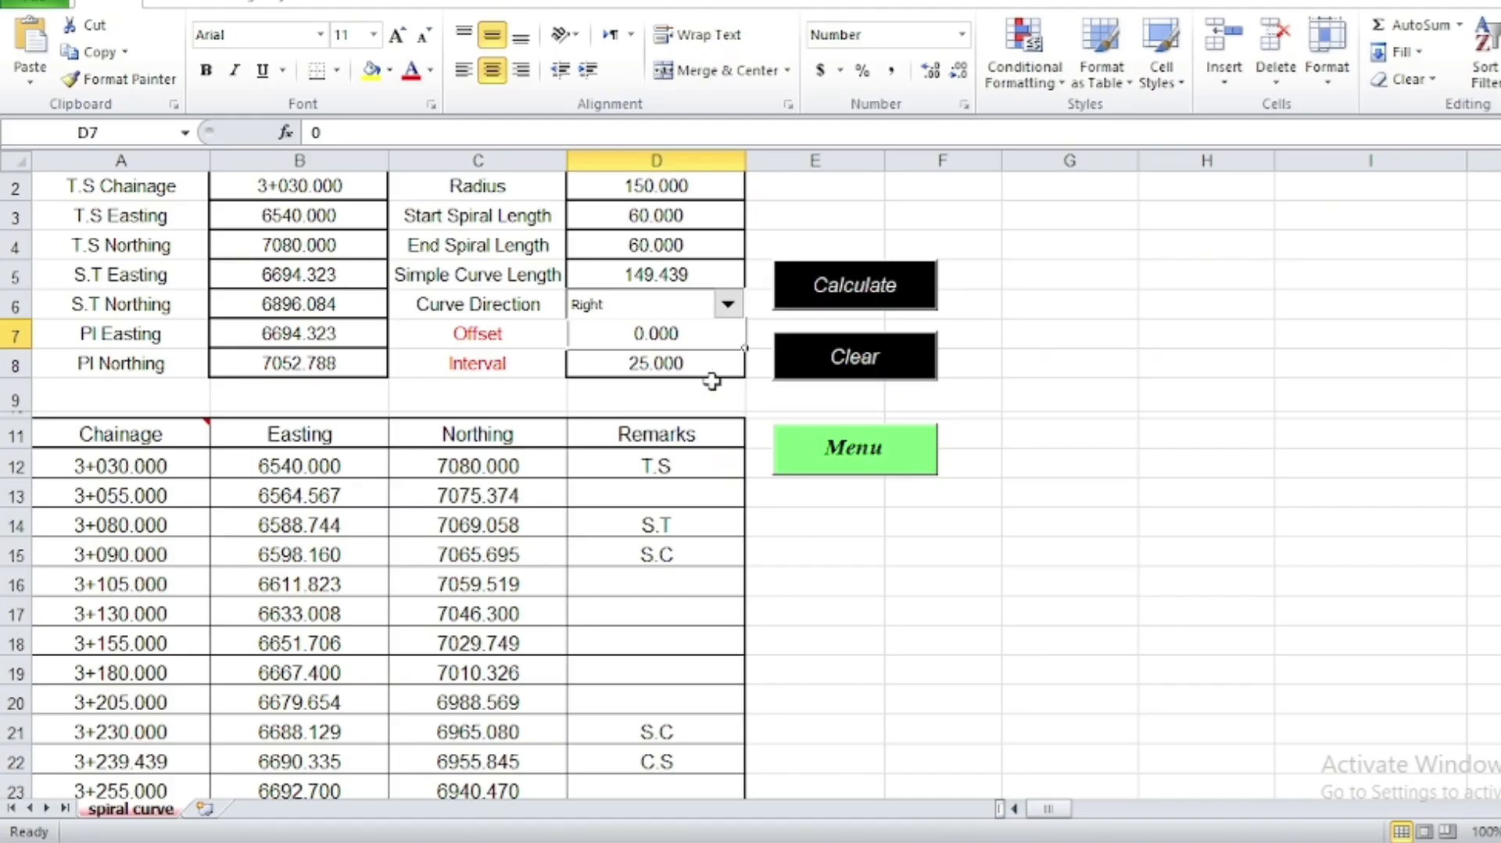
pyautogui.click(691, 362)
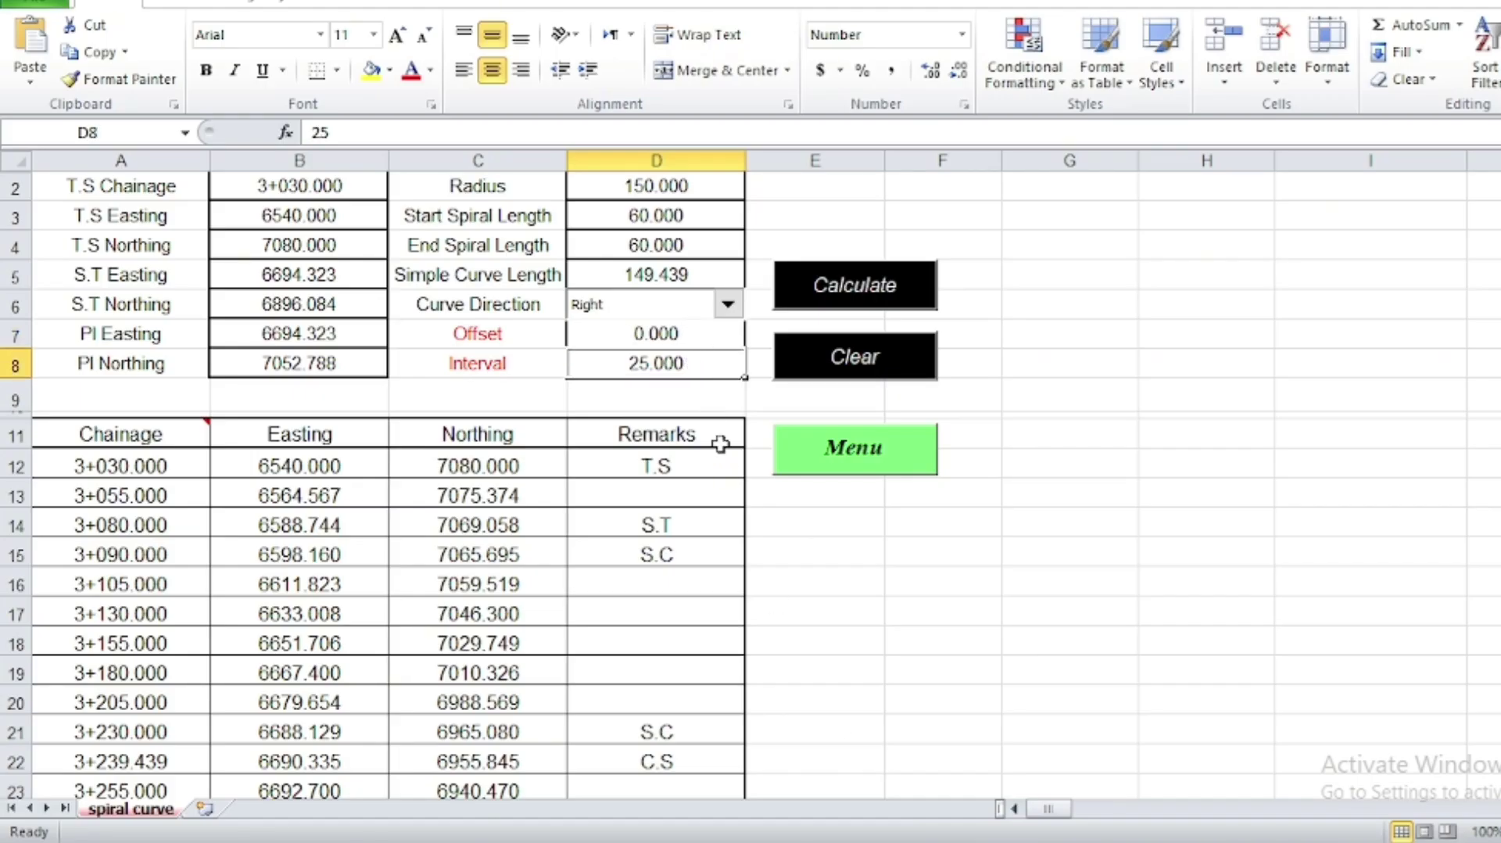
pyautogui.click(713, 397)
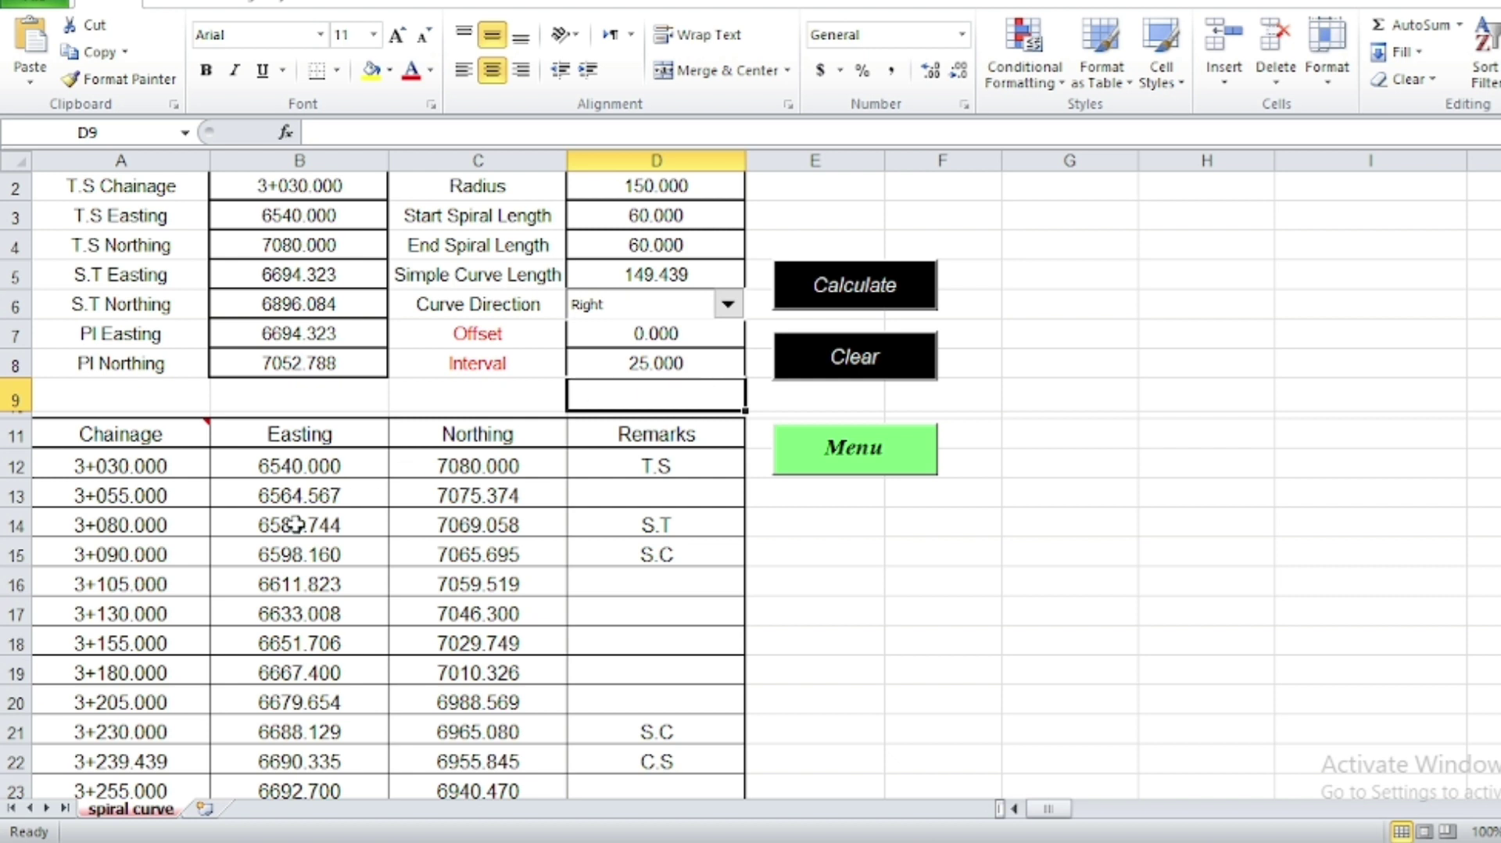
pyautogui.click(249, 187)
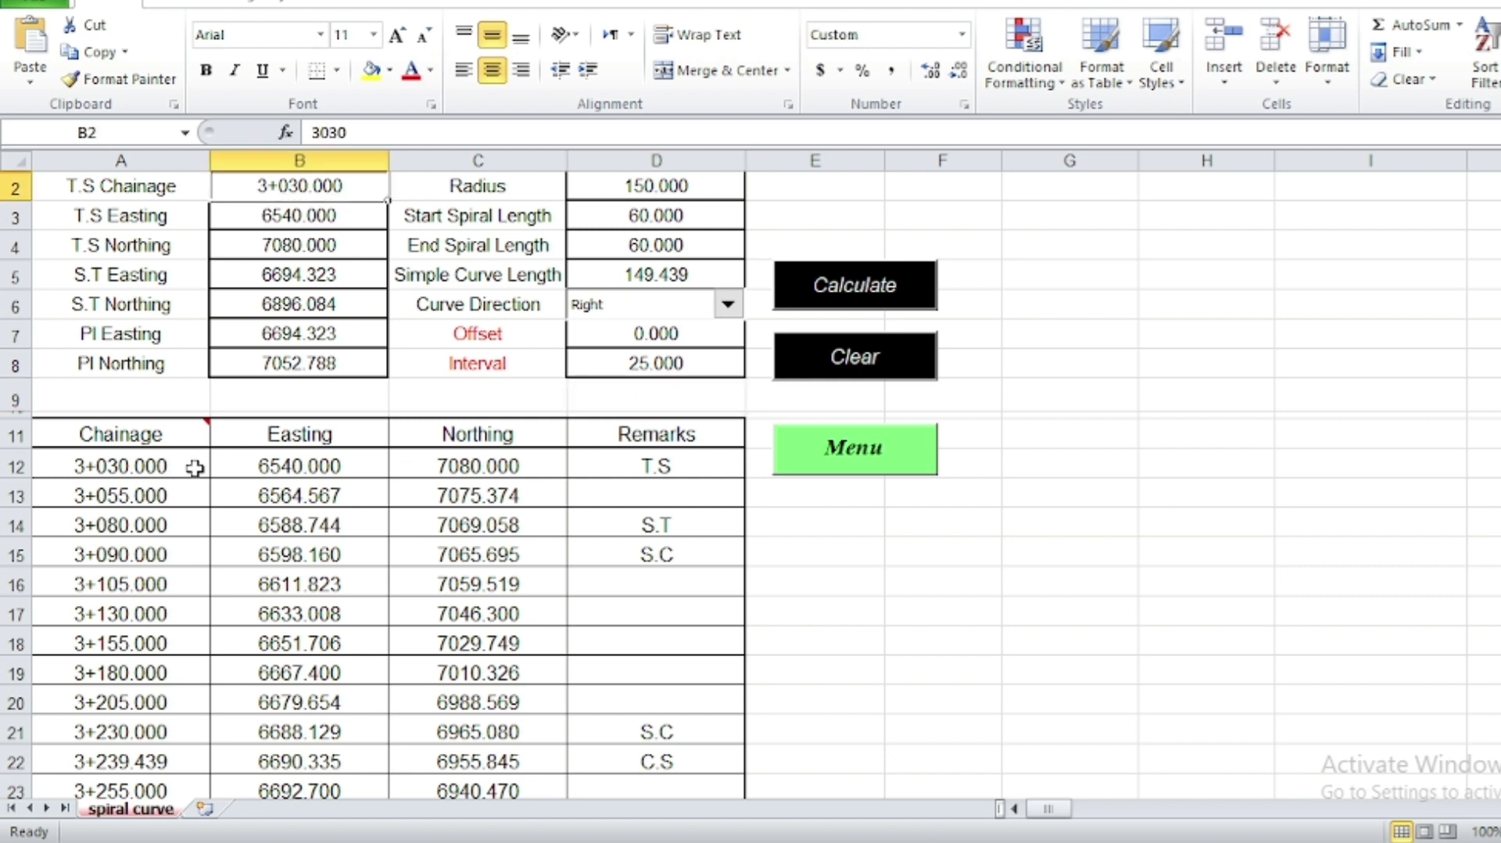
# Enter 3030 as the starting chainage in A12, calculate, and review the generated table
pyautogui.click(171, 466)
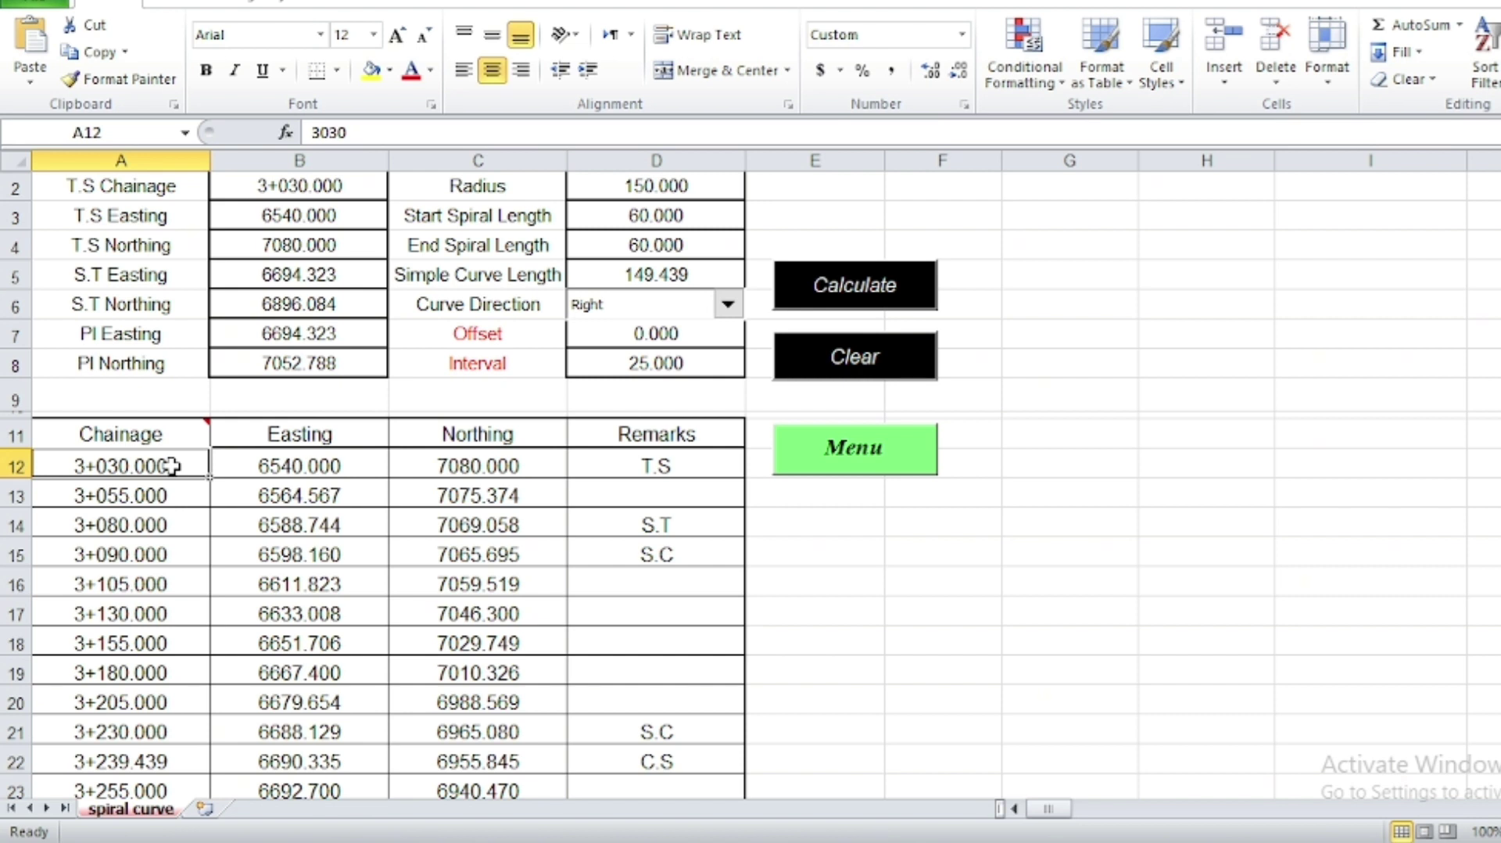
pyautogui.write('3030')
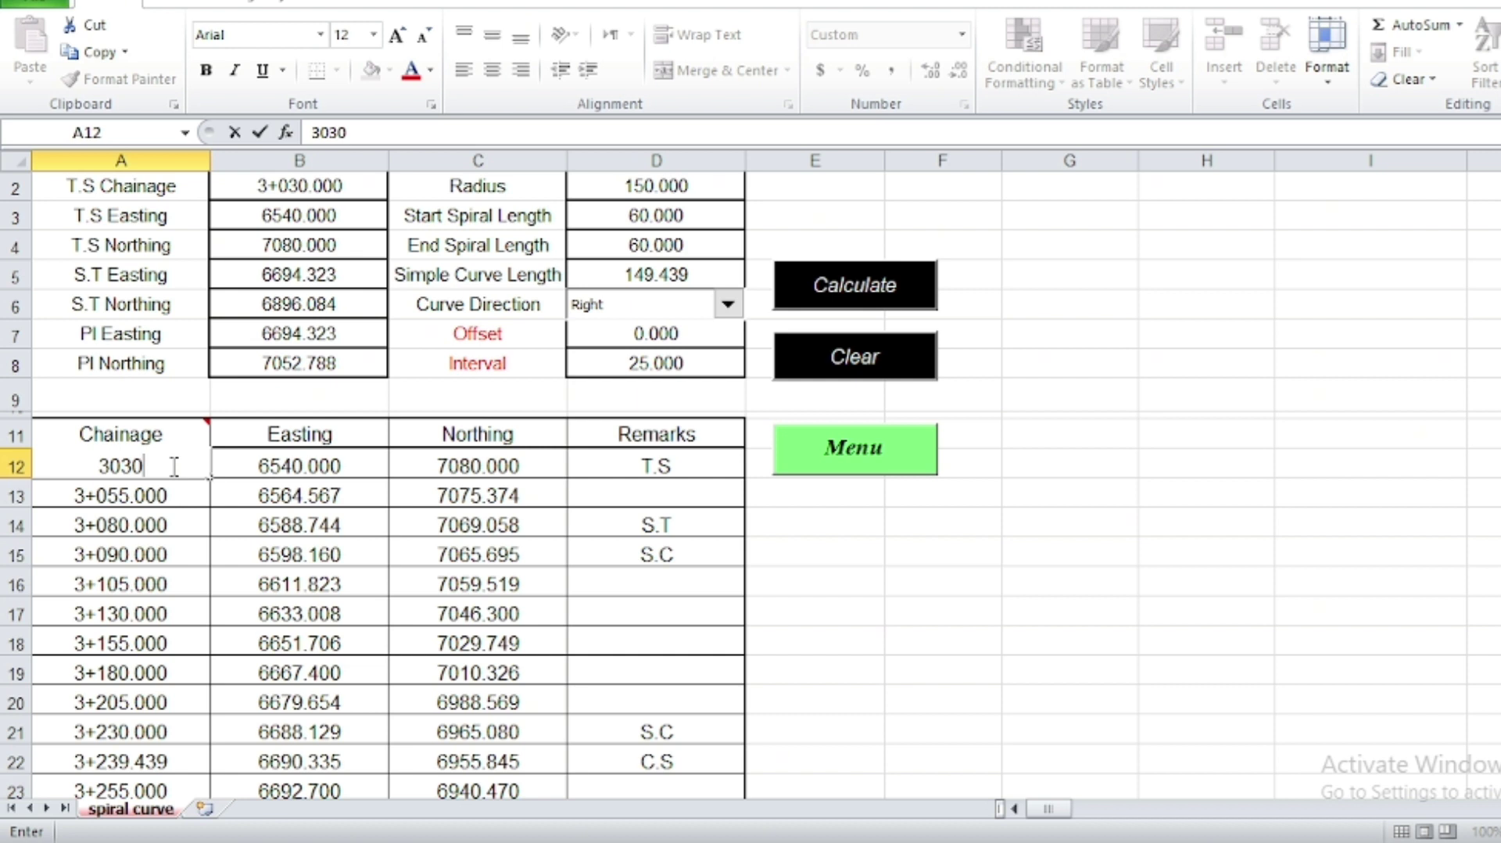
pyautogui.press('Return')
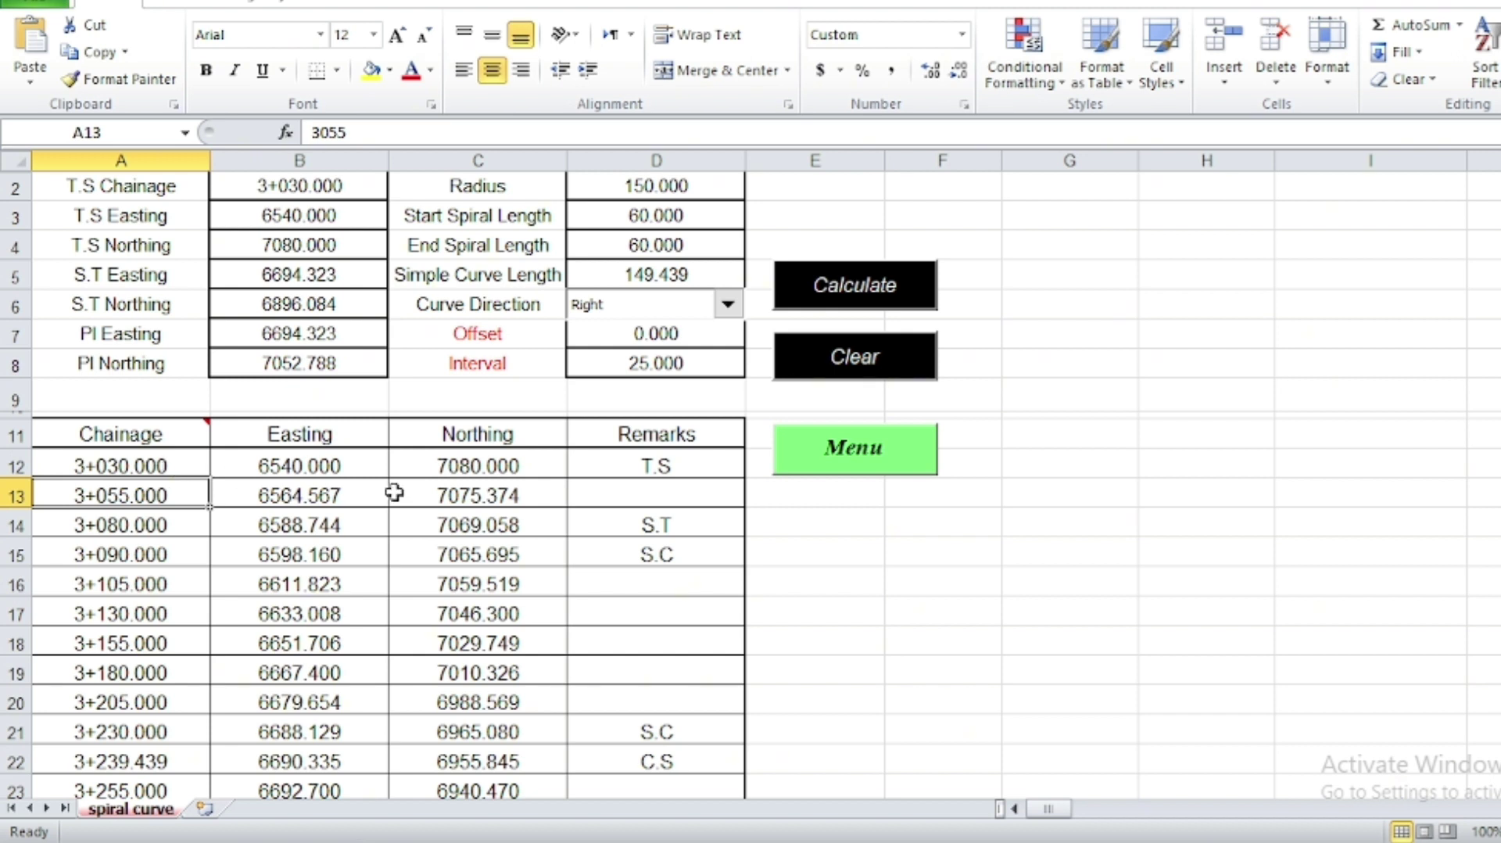
pyautogui.click(839, 274)
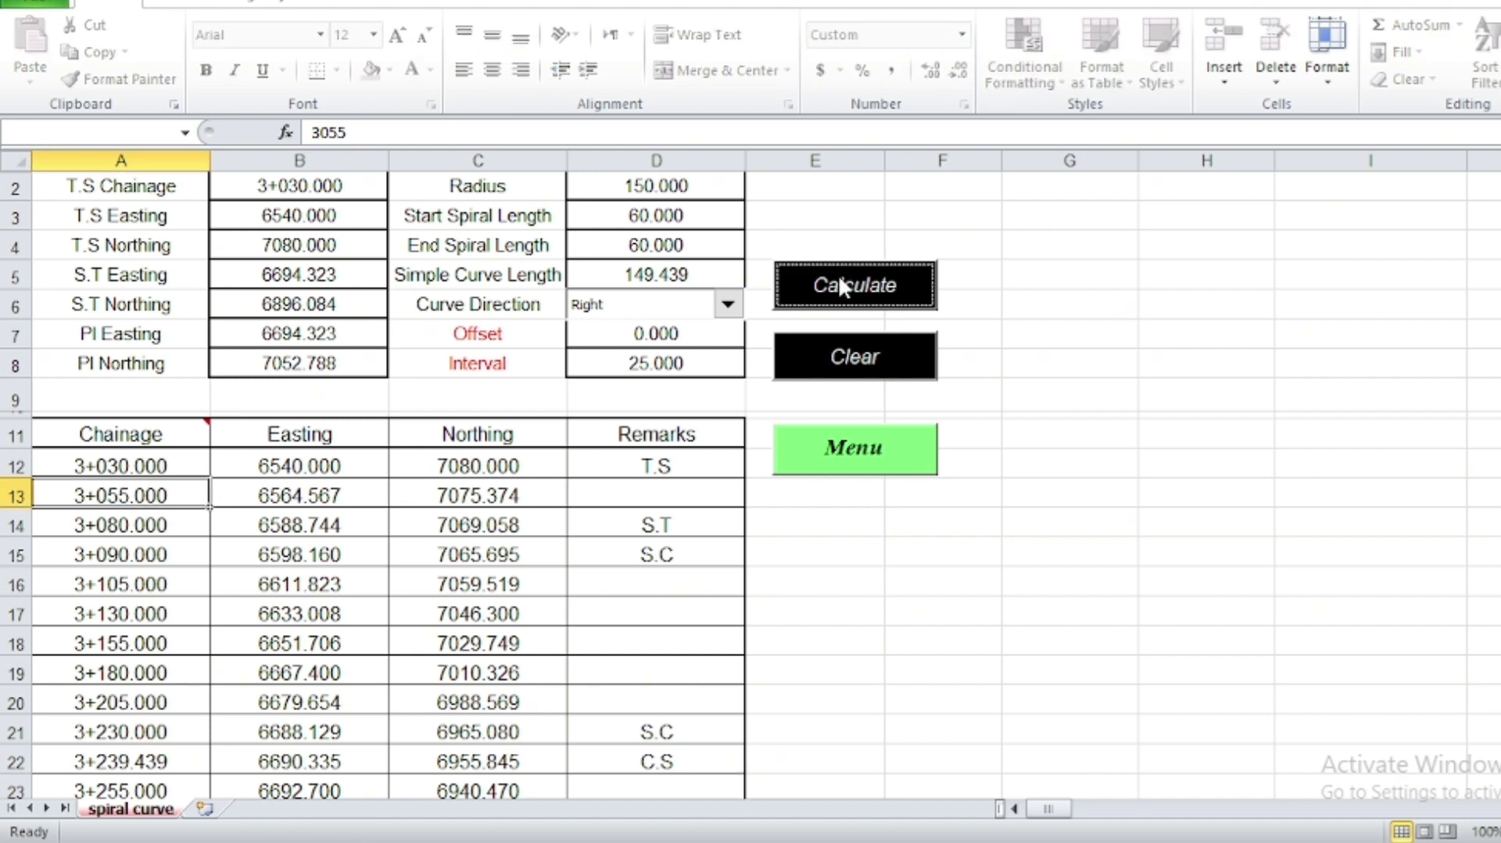
pyautogui.scroll(-2, 381, 365)
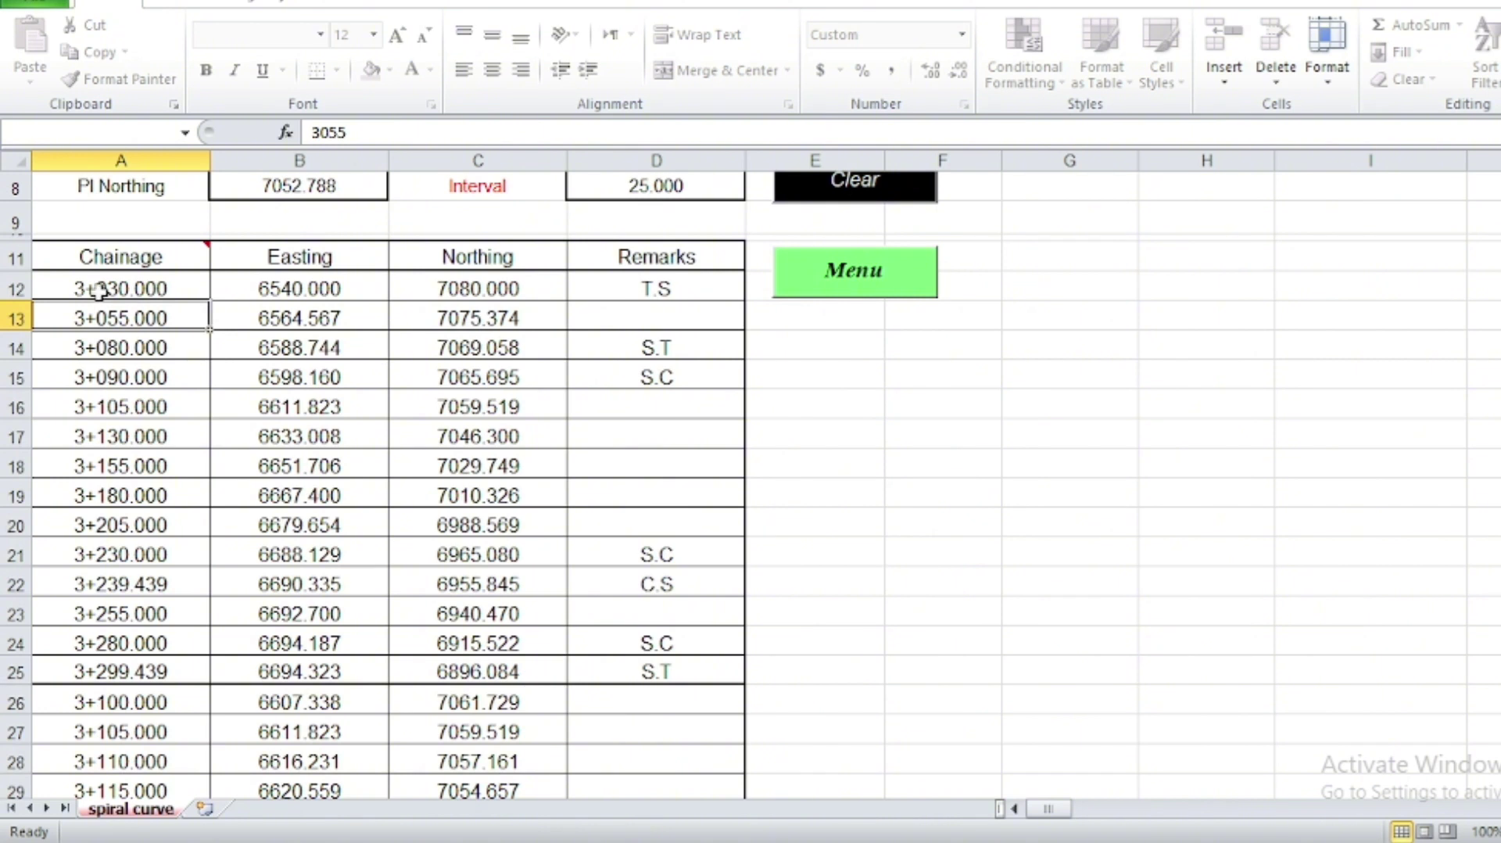
pyautogui.scroll(-2, 135, 380)
pyautogui.scroll(-2, 191, 439)
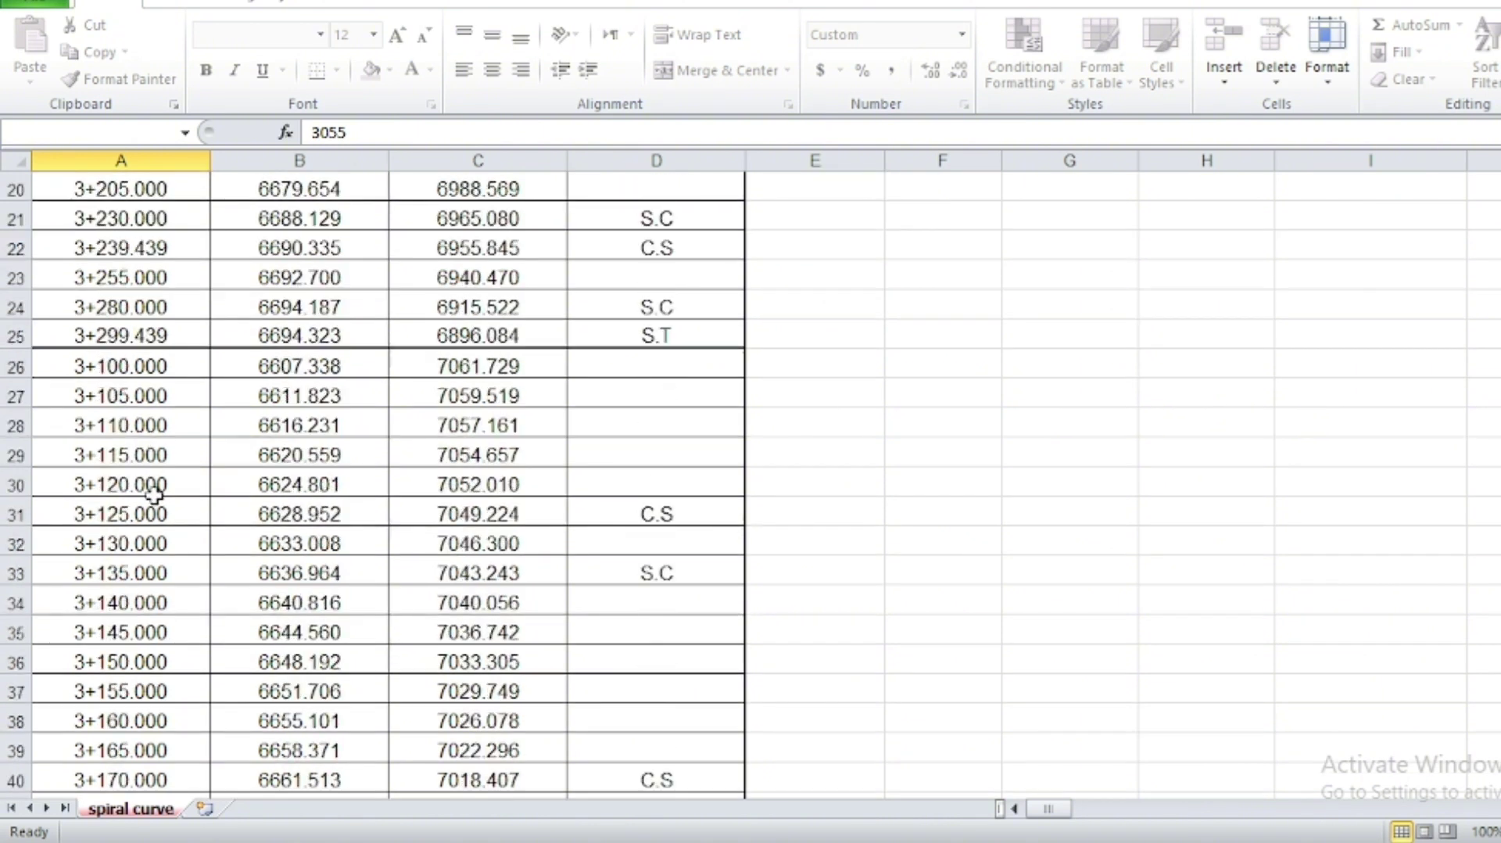
pyautogui.scroll(-3, 151, 490)
pyautogui.scroll(4, 375, 605)
pyautogui.scroll(4, 448, 520)
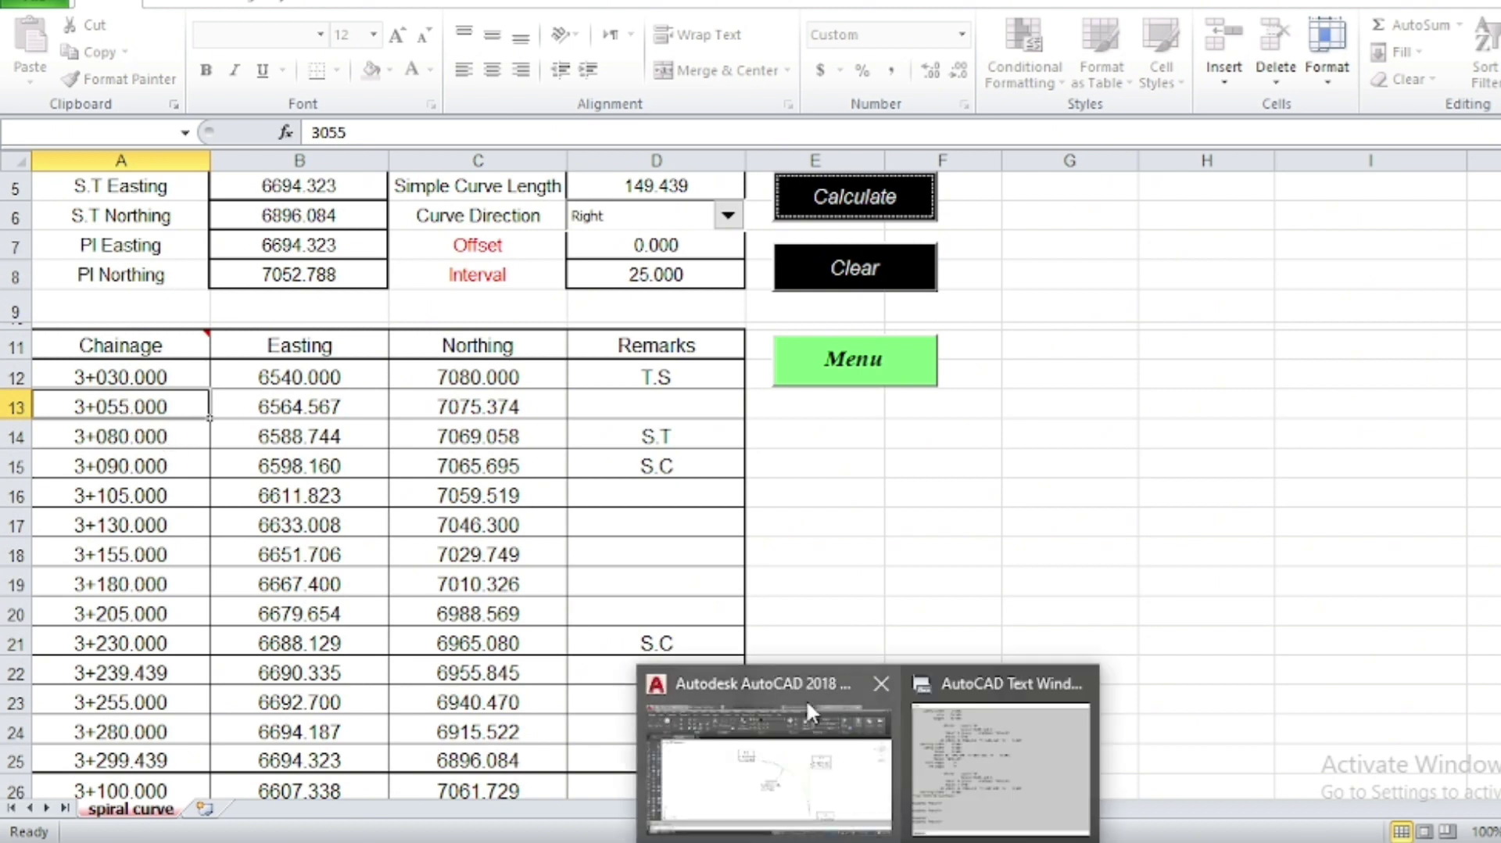
# Join the entry spiral, circular arc and exit spiral with J into one polyline
pyautogui.click(770, 750)
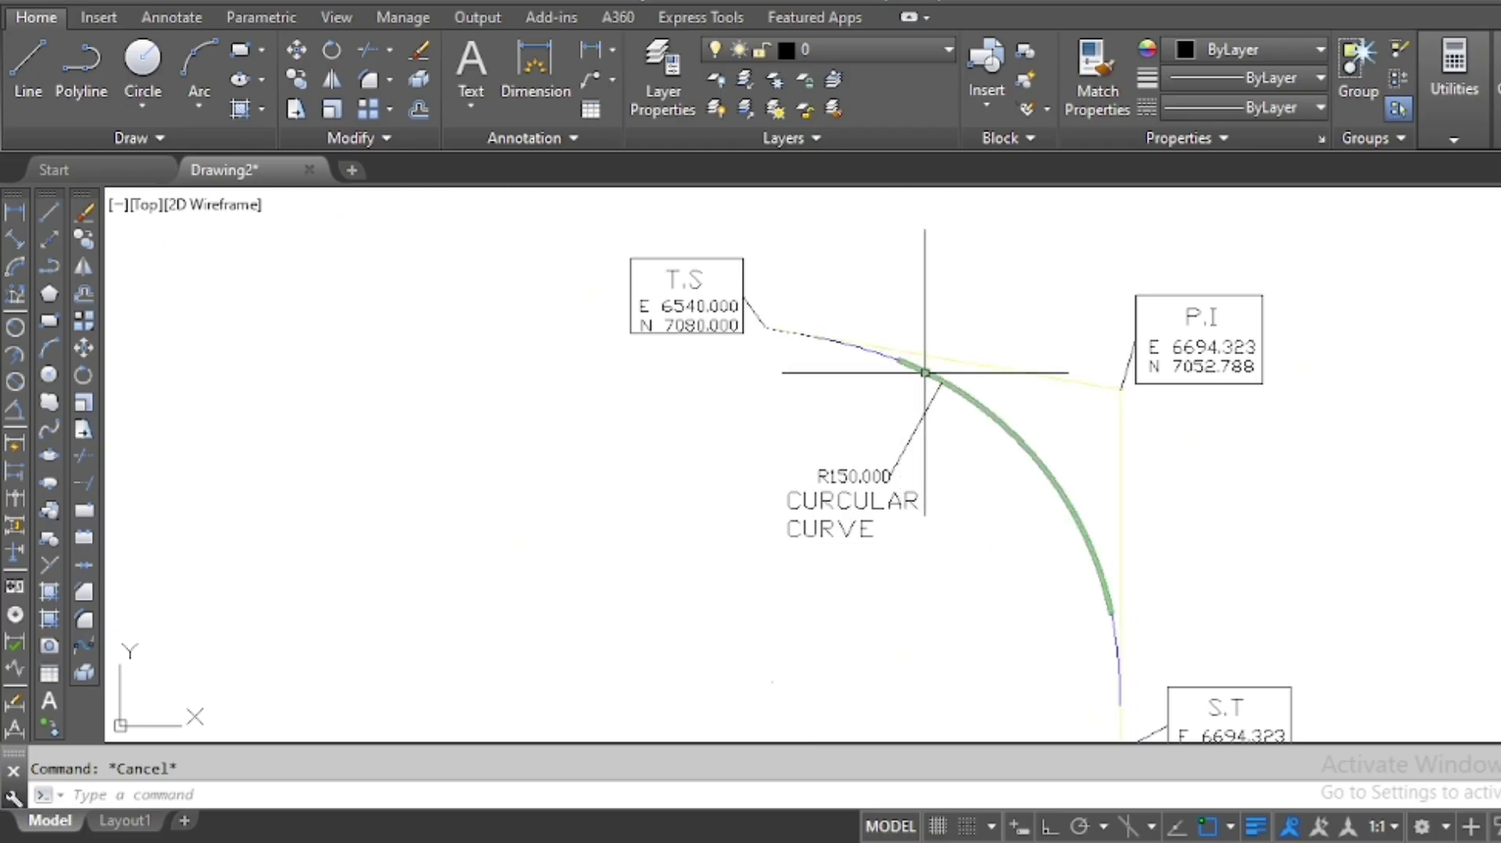
pyautogui.scroll(3, 936, 367)
pyautogui.click(826, 345)
pyautogui.click(887, 358)
pyautogui.scroll(-2, 849, 253)
pyautogui.scroll(-2, 850, 253)
pyautogui.scroll(4, 1066, 577)
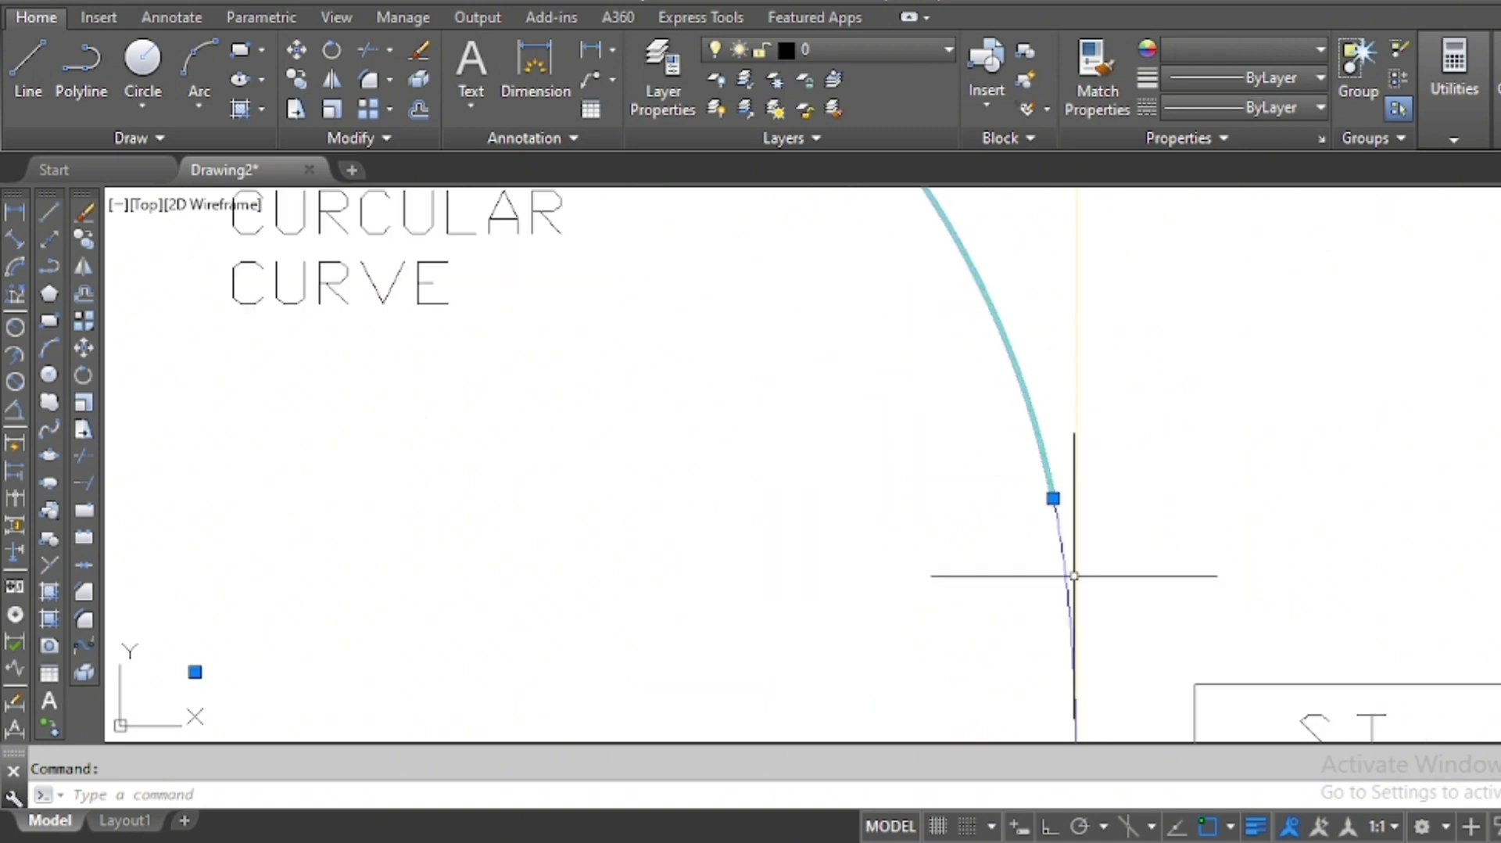
pyautogui.click(1071, 582)
pyautogui.scroll(-4, 934, 441)
pyautogui.scroll(-2, 934, 441)
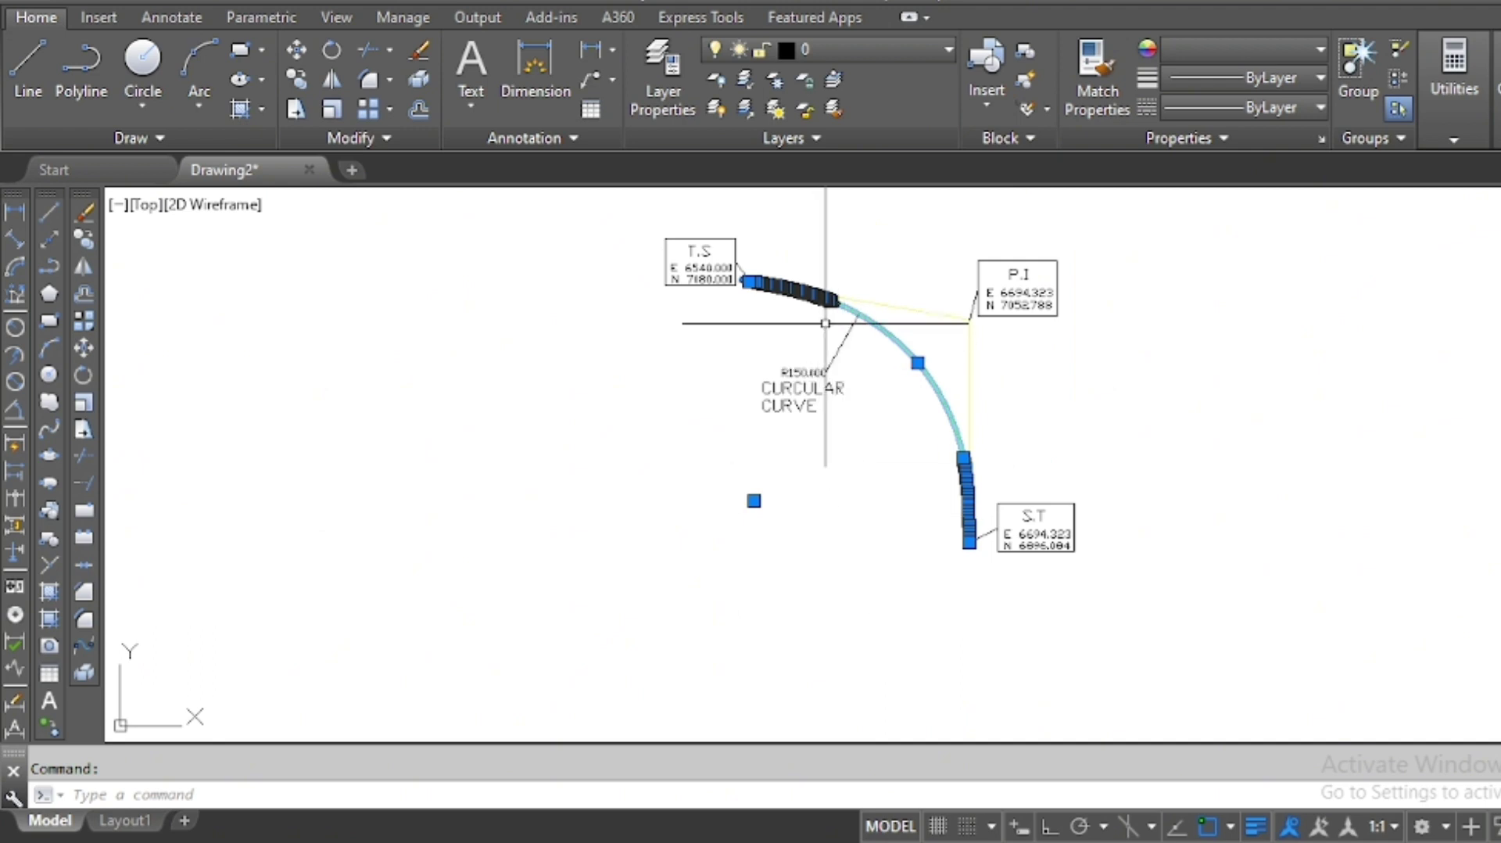
pyautogui.write('j')
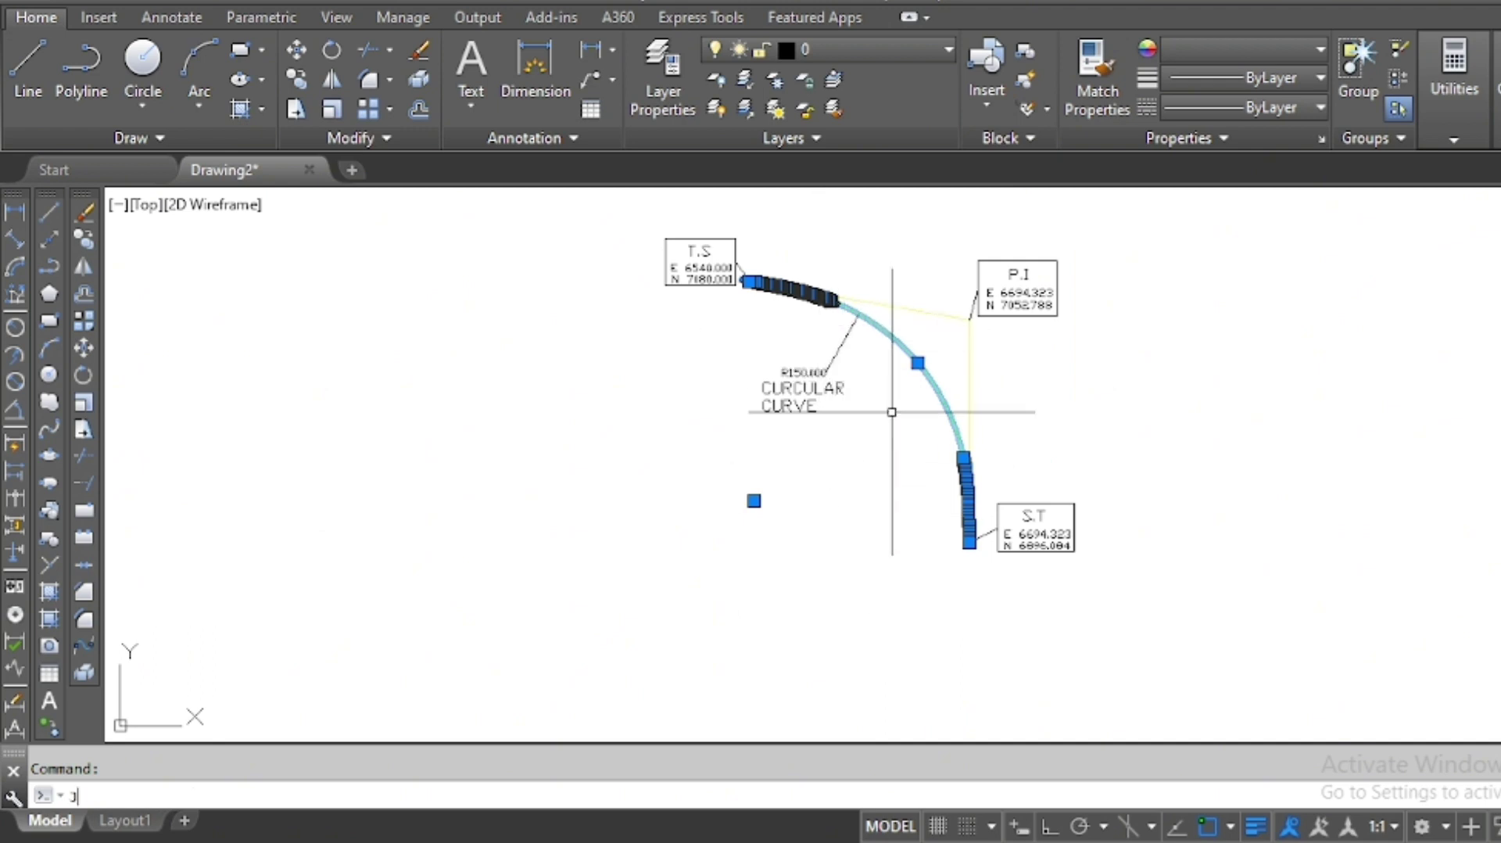
pyautogui.press('Return')
# Confirm the curve from T.S to S.T is now a single polyline
pyautogui.scroll(5, 830, 282)
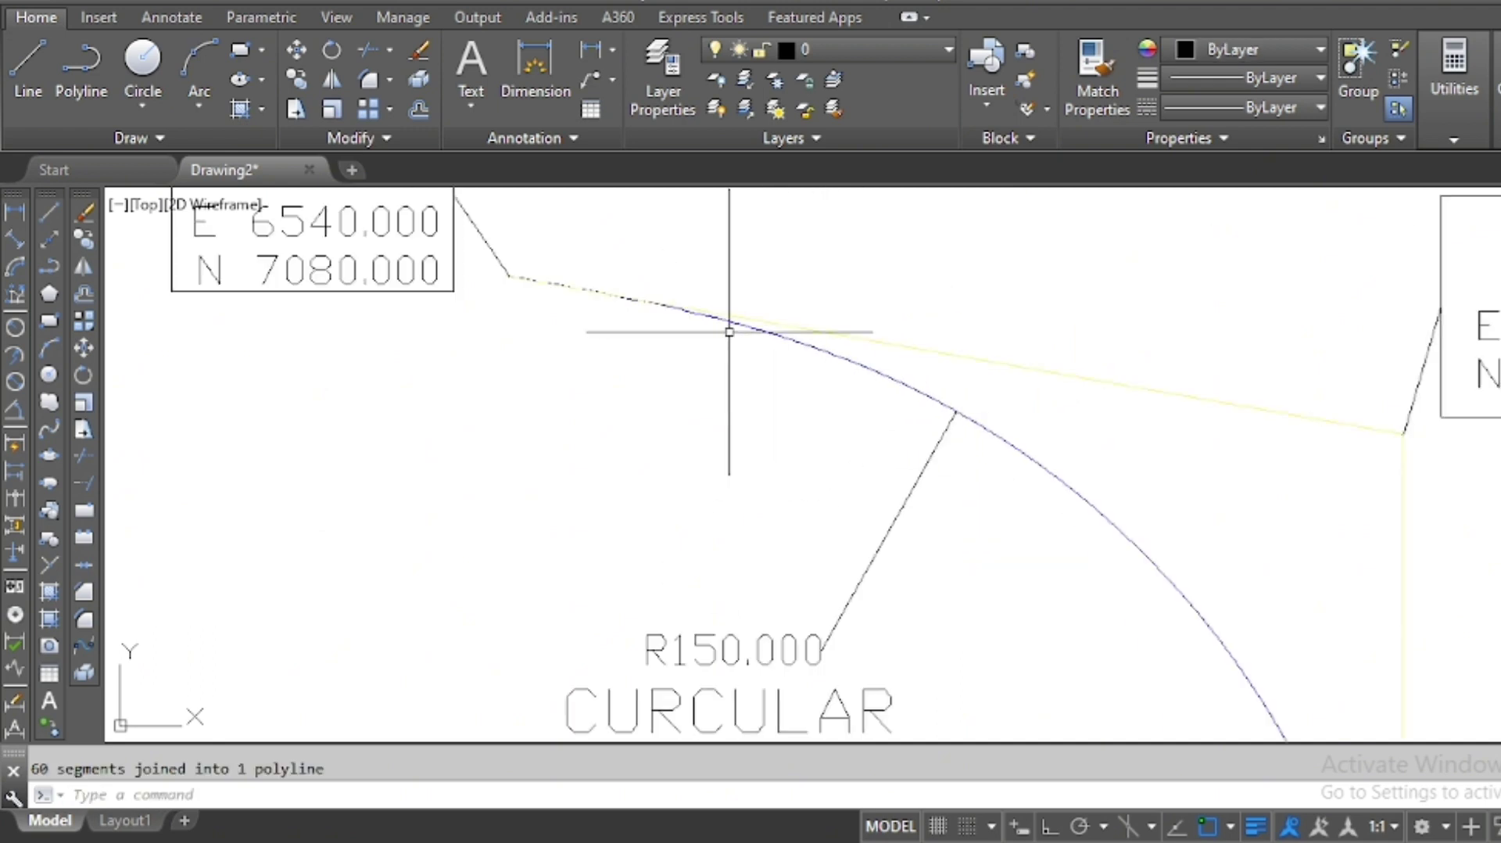
pyautogui.scroll(2, 729, 331)
pyautogui.click(781, 327)
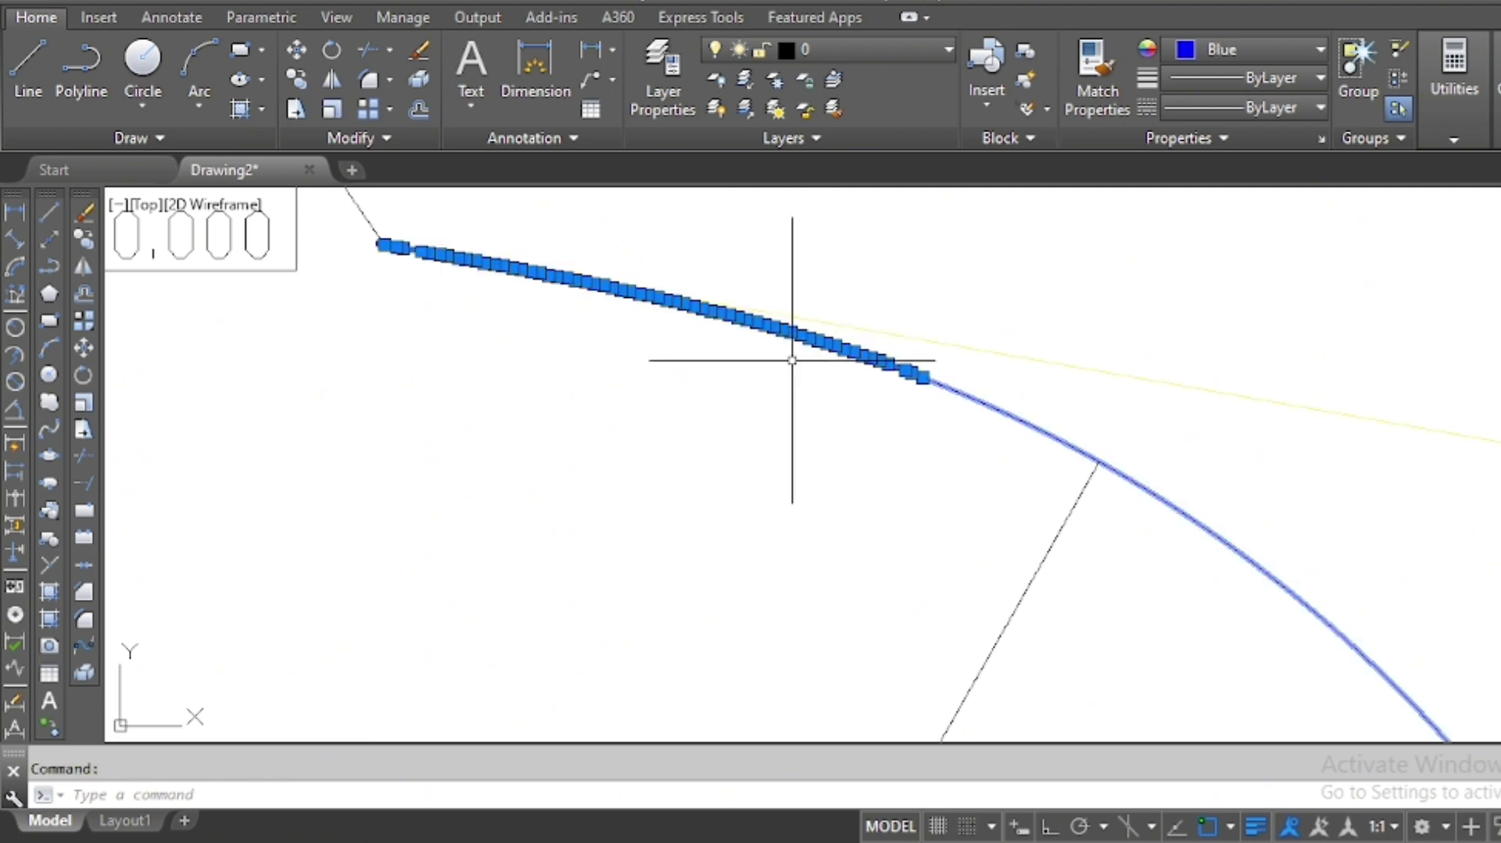
pyautogui.scroll(-3, 829, 469)
pyautogui.scroll(-2, 865, 570)
pyautogui.scroll(-2, 782, 469)
pyautogui.press('Escape')
pyautogui.write('meas')
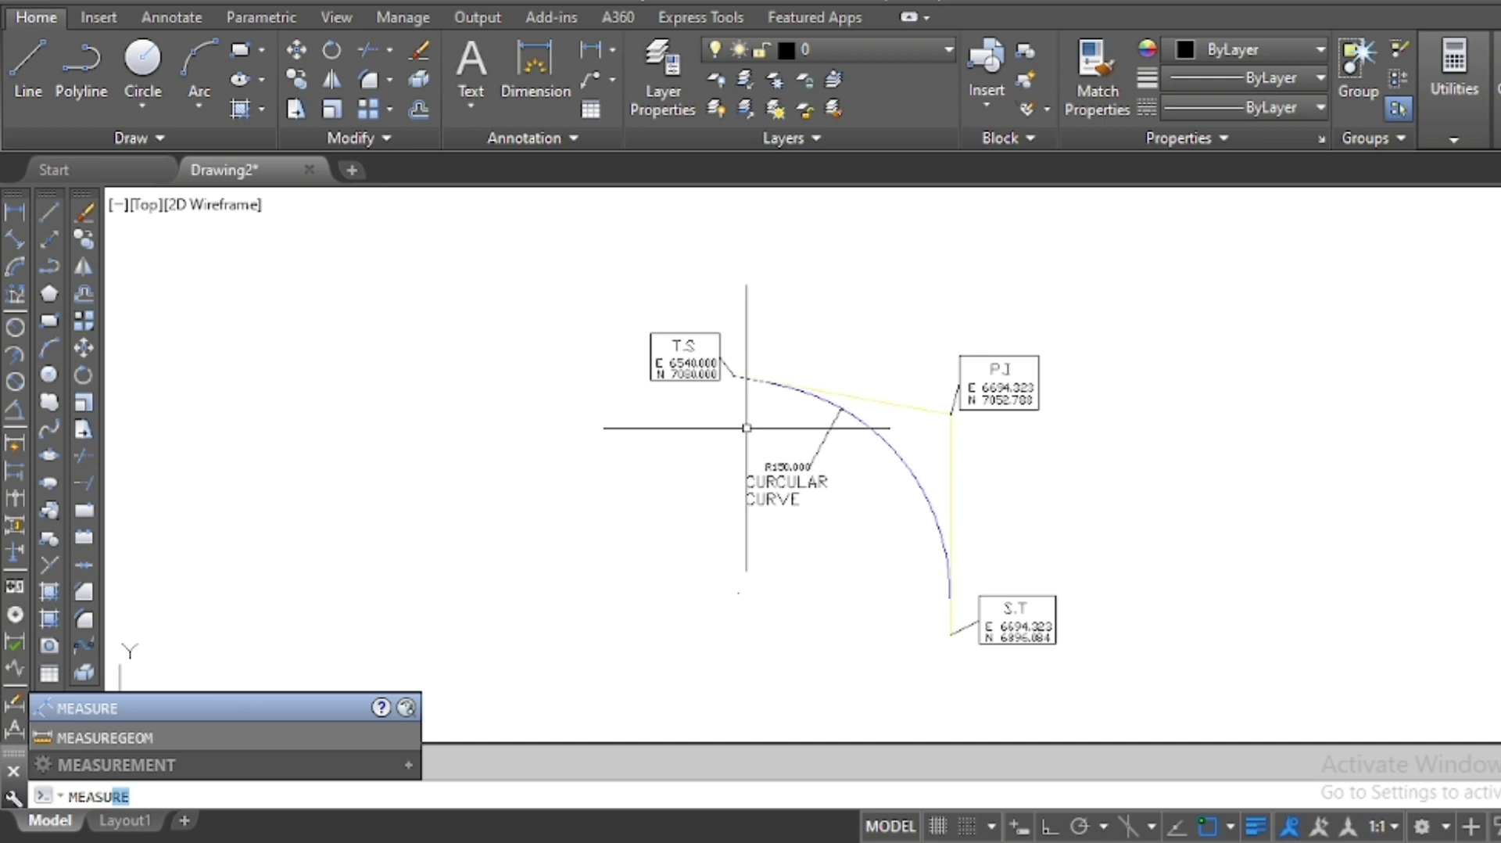
# MEASURE the joined curve to place point markers every 25 m
pyautogui.press('Return')
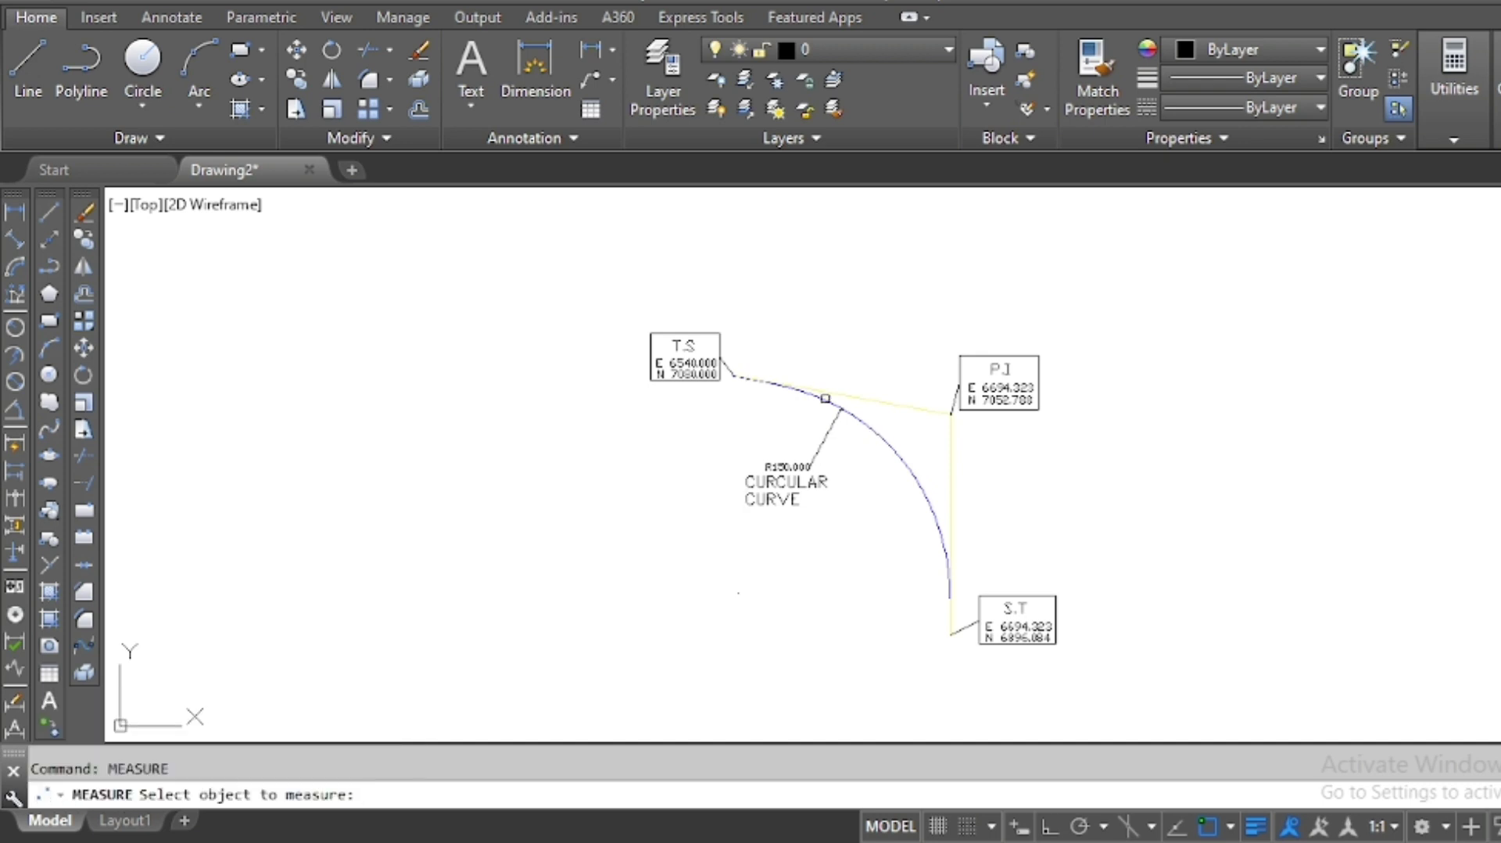
pyautogui.scroll(4, 809, 400)
pyautogui.scroll(2, 787, 379)
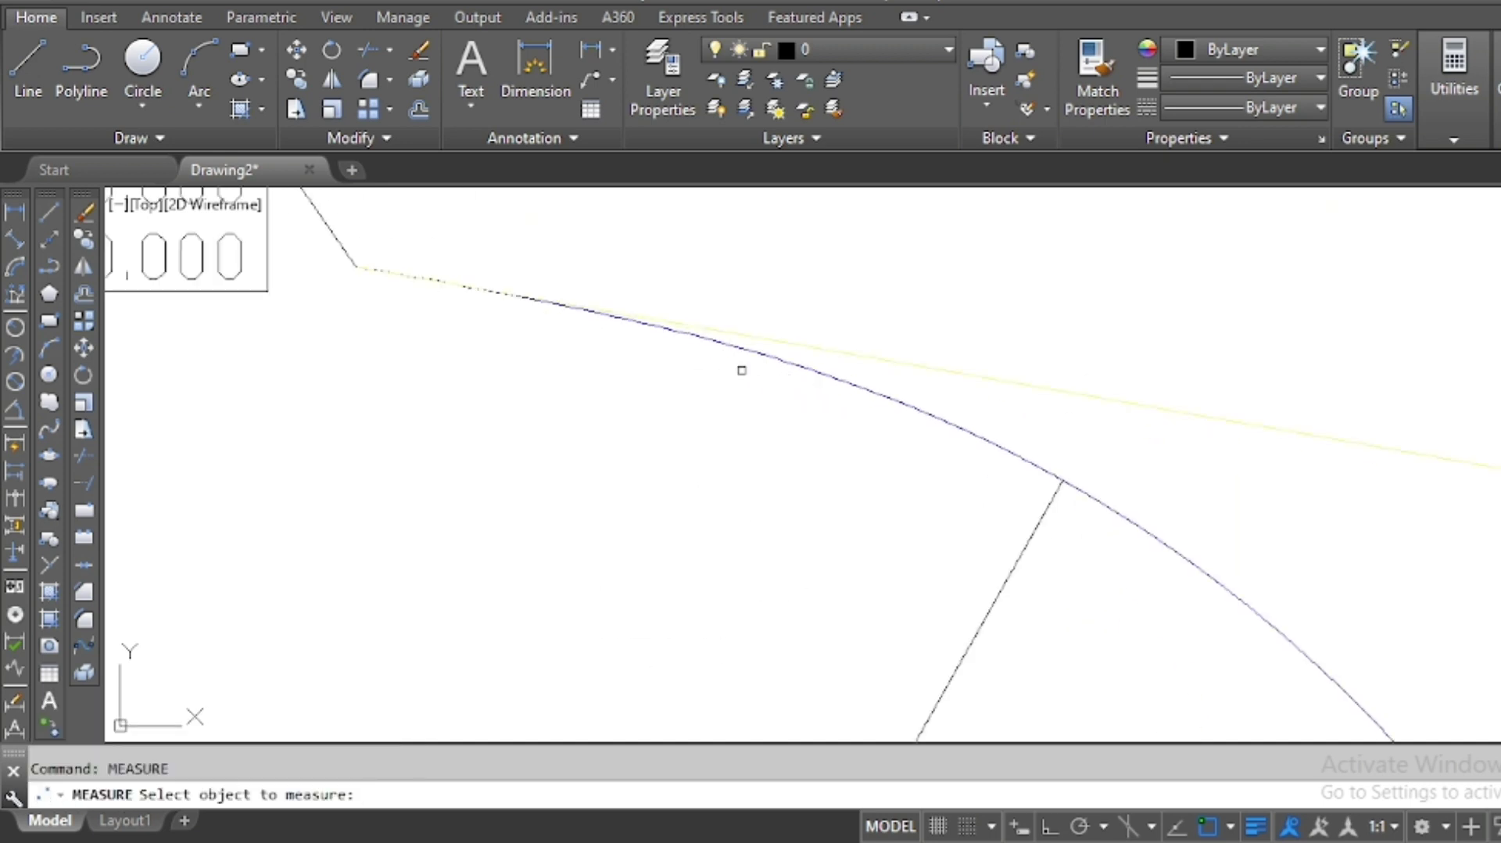
pyautogui.click(720, 344)
pyautogui.write('25')
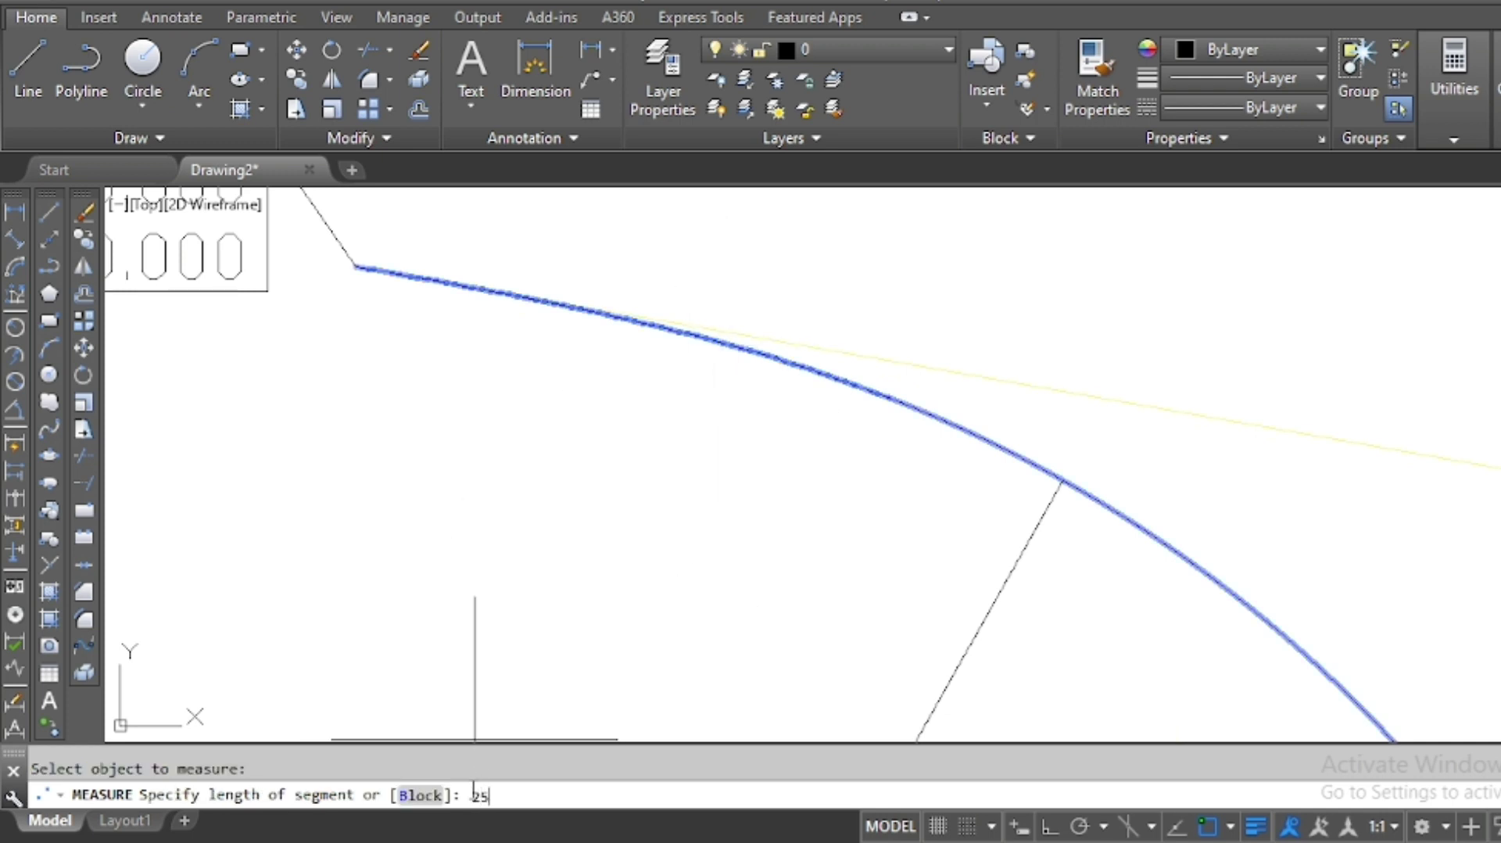
pyautogui.press('Return')
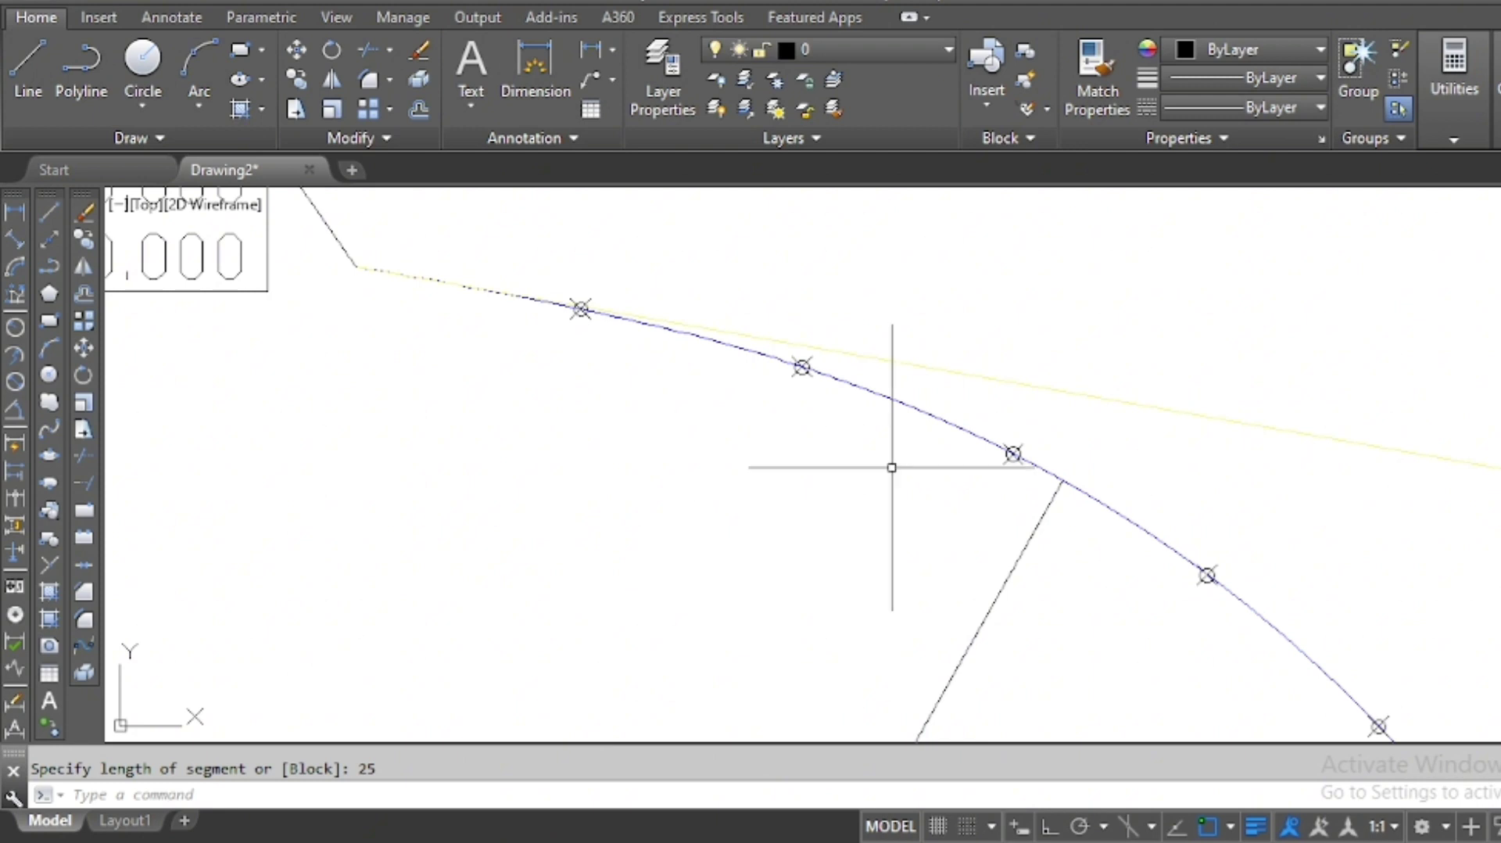
pyautogui.scroll(-3, 751, 311)
pyautogui.scroll(-1, 771, 342)
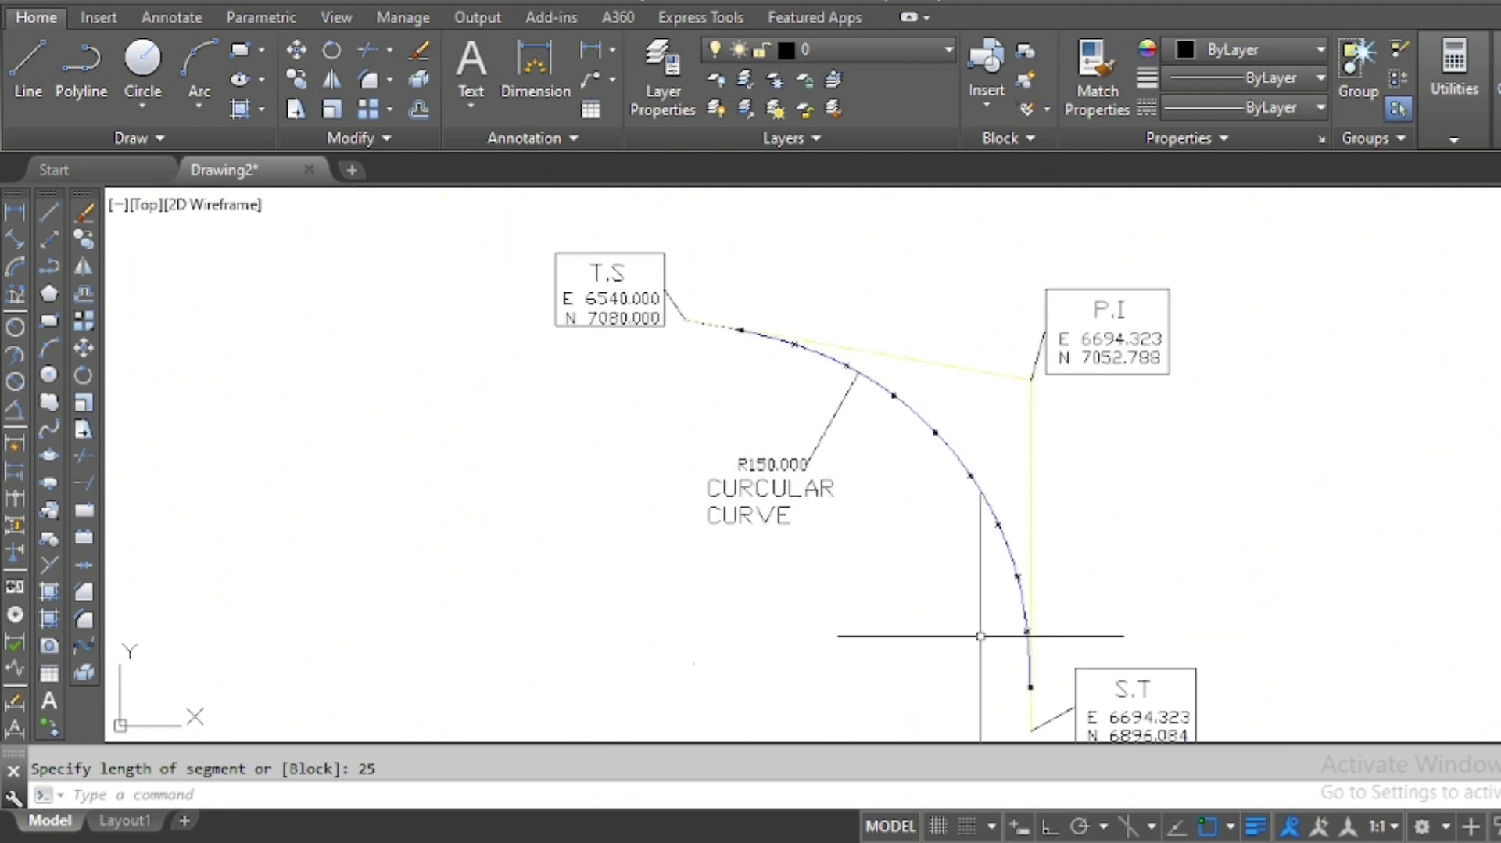
pyautogui.scroll(5, 787, 329)
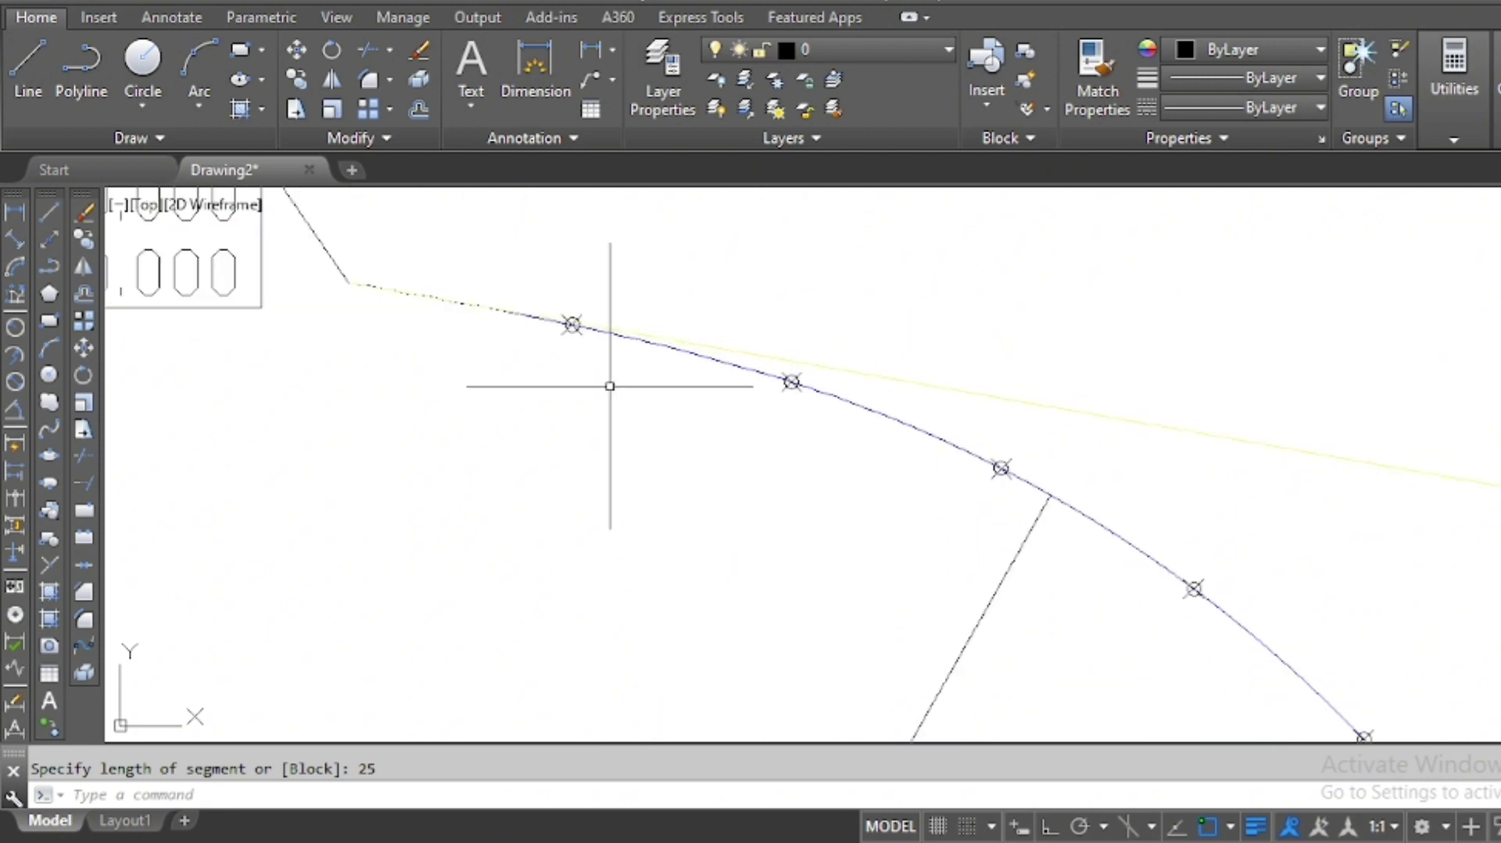
# Start the K coordinate-labelling routine and zoom in on the measured points
pyautogui.write('k')
pyautogui.press('Return')
pyautogui.scroll(2, 547, 321)
pyautogui.scroll(3, 647, 312)
pyautogui.scroll(2, 667, 330)
pyautogui.scroll(1, 667, 331)
# Label the first point E 6564.567 N 7075.376 and compare it with Excel's 3+055 row
pyautogui.click(755, 283)
pyautogui.scroll(-4, 758, 274)
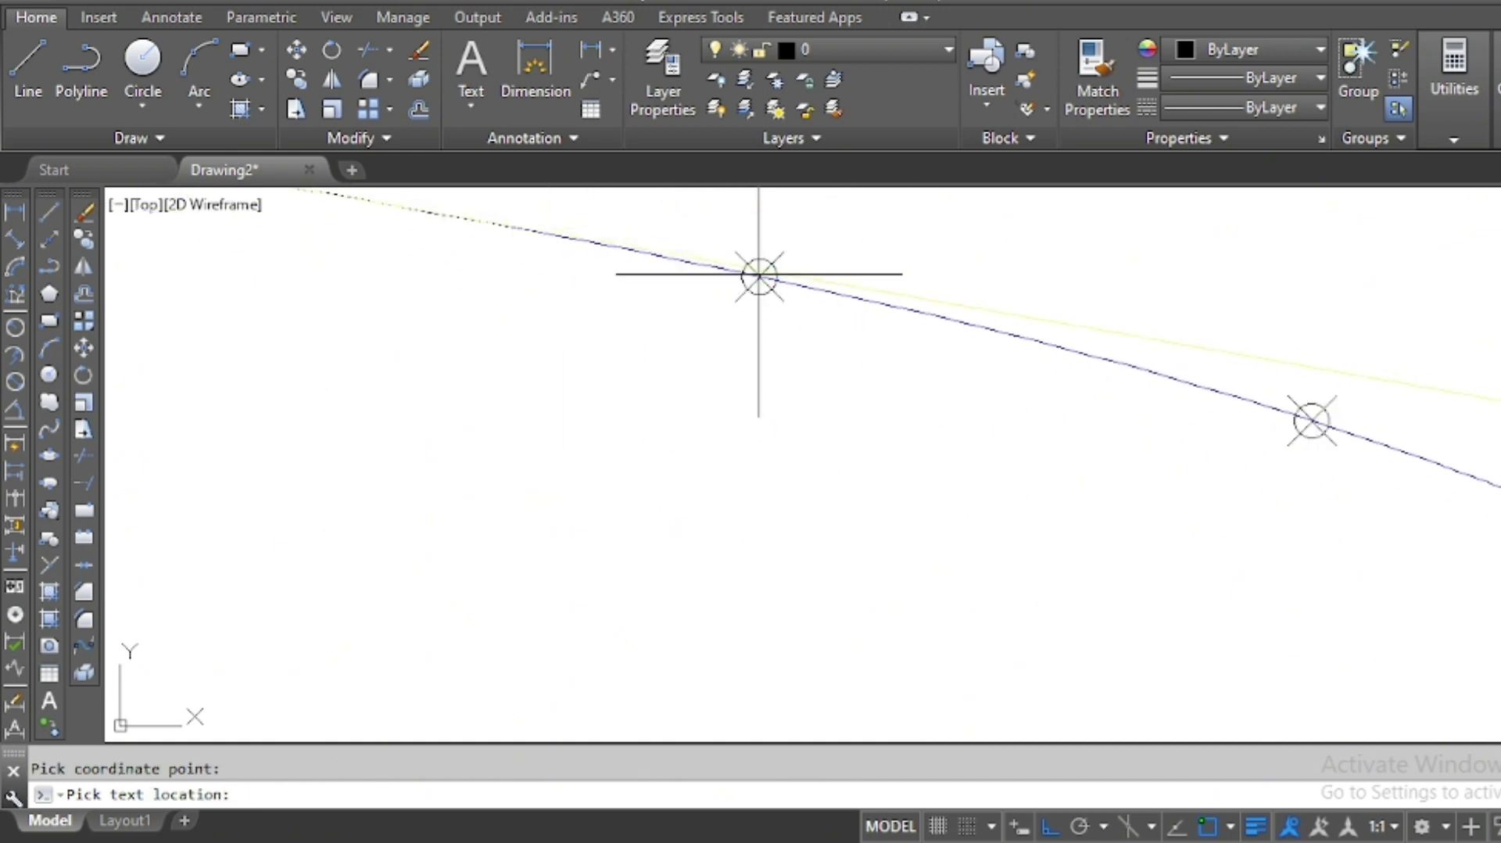
pyautogui.scroll(-4, 759, 274)
pyautogui.click(541, 470)
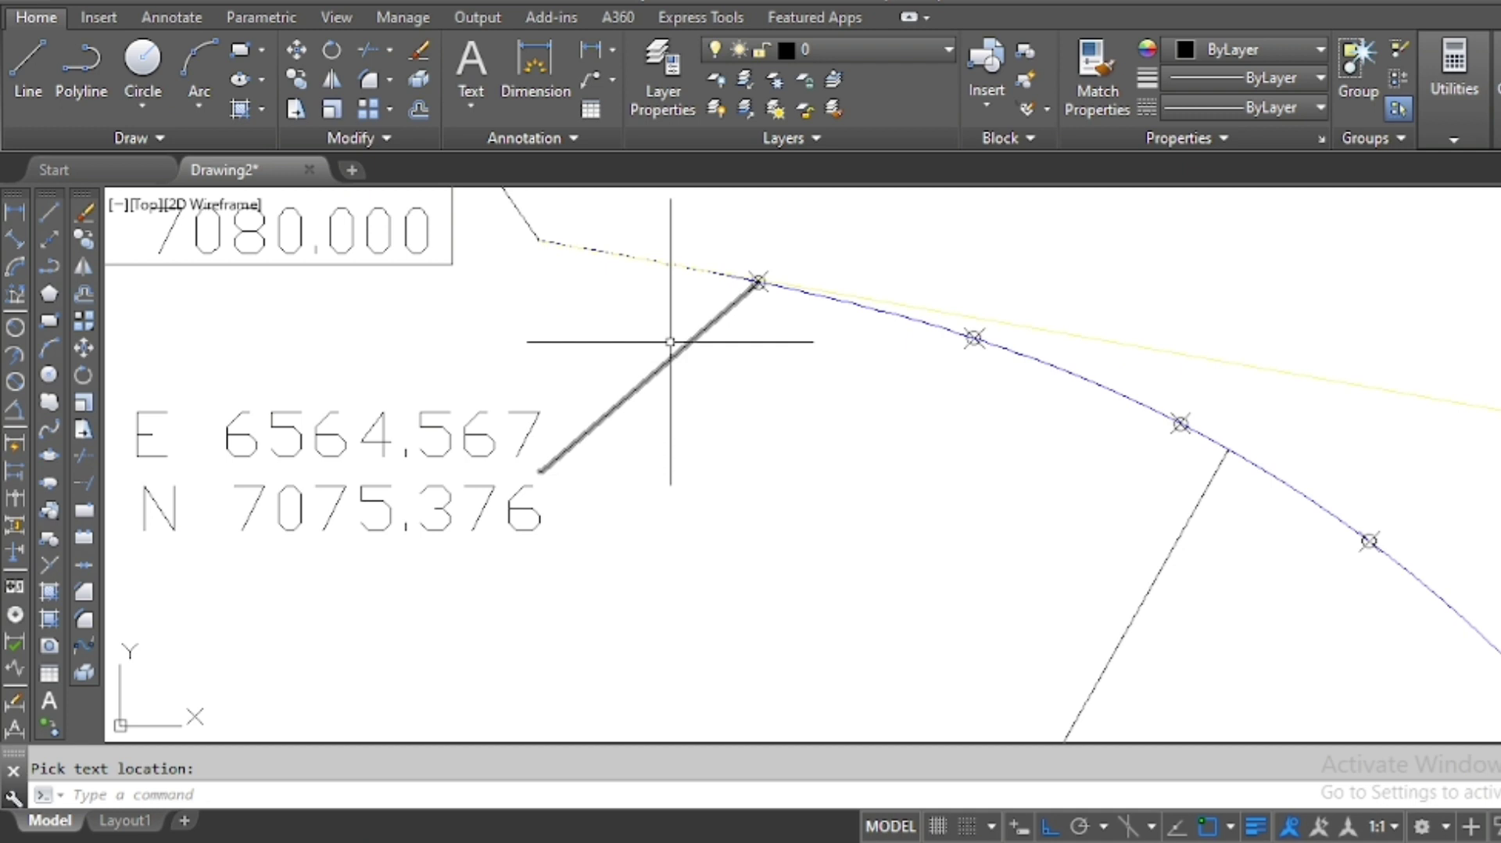
pyautogui.scroll(-2, 711, 274)
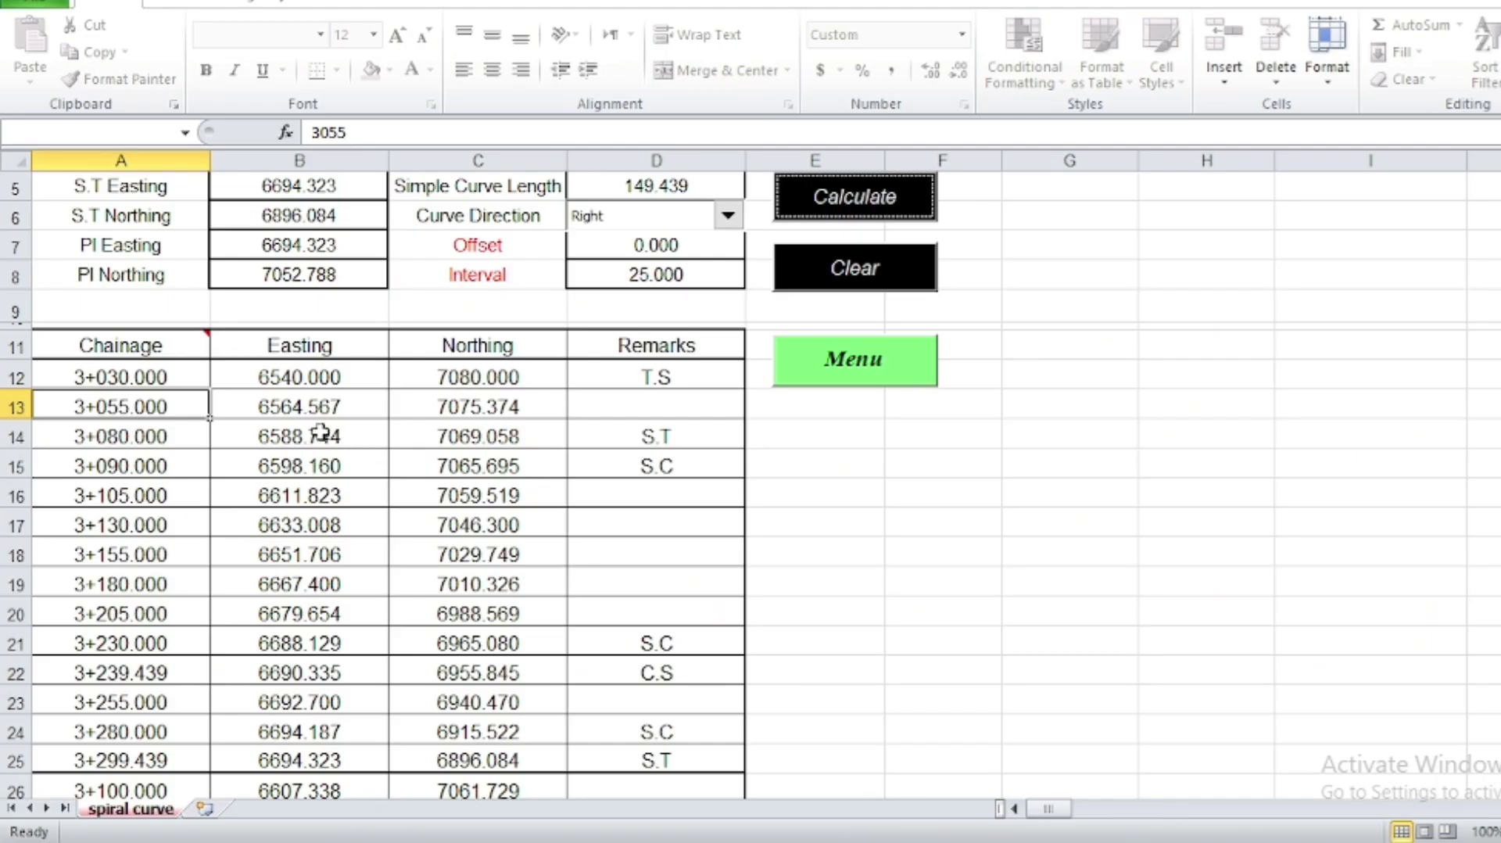
pyautogui.click(22, 406)
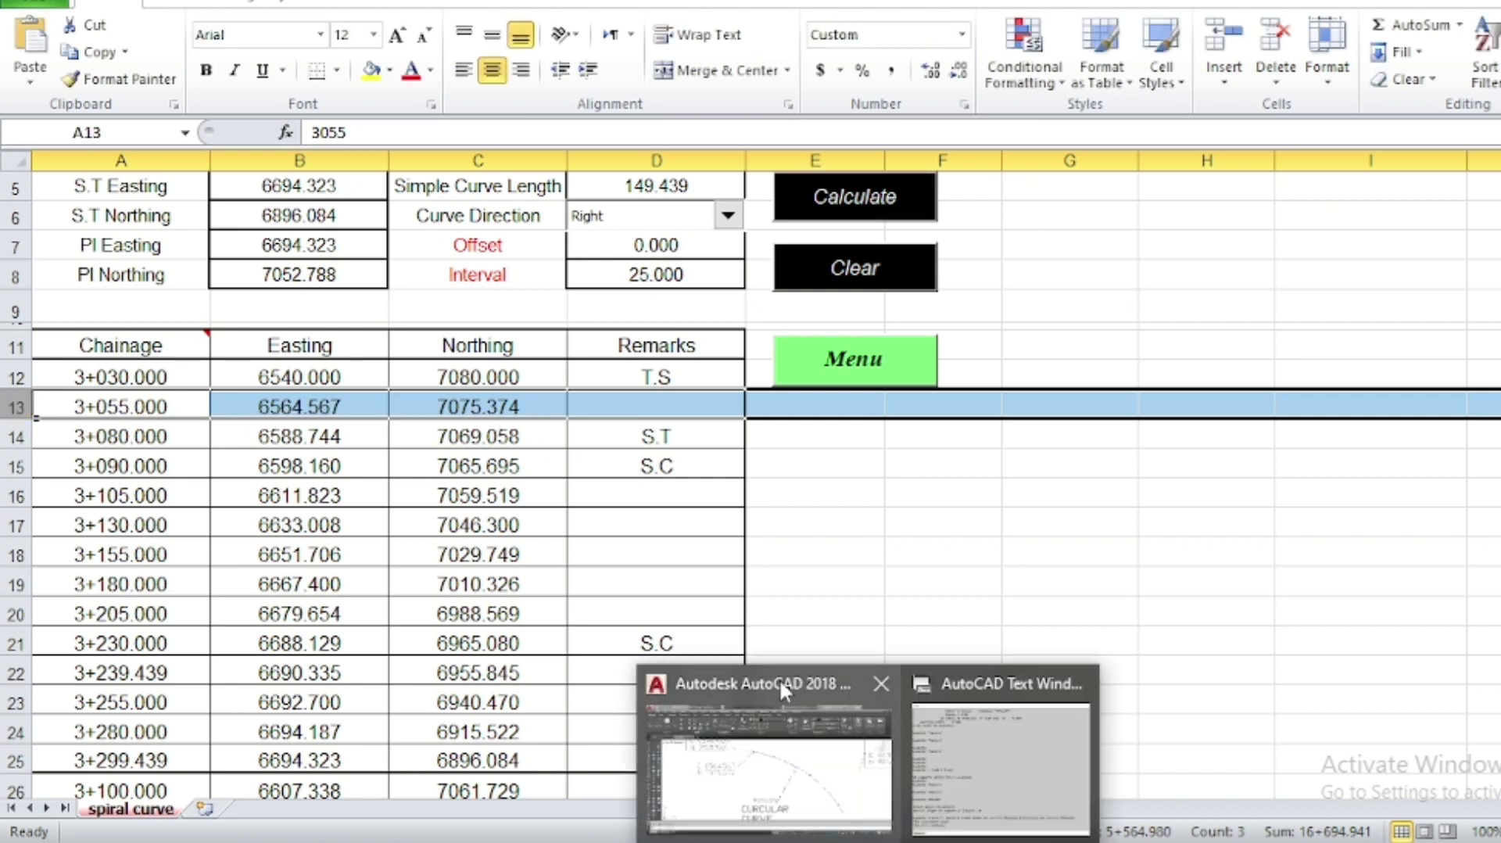
pyautogui.click(780, 679)
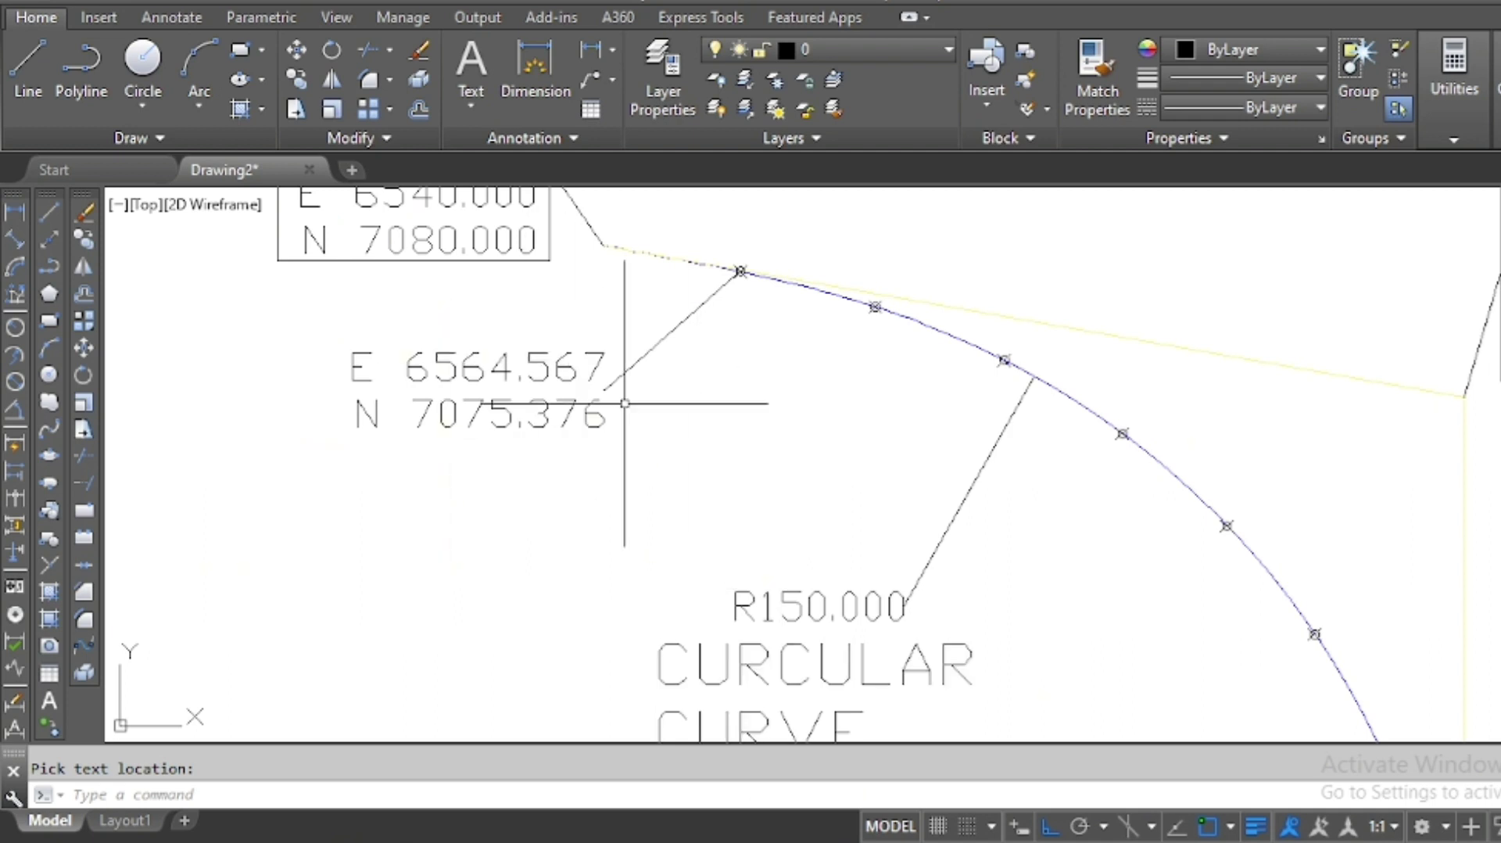
pyautogui.scroll(-4, 598, 297)
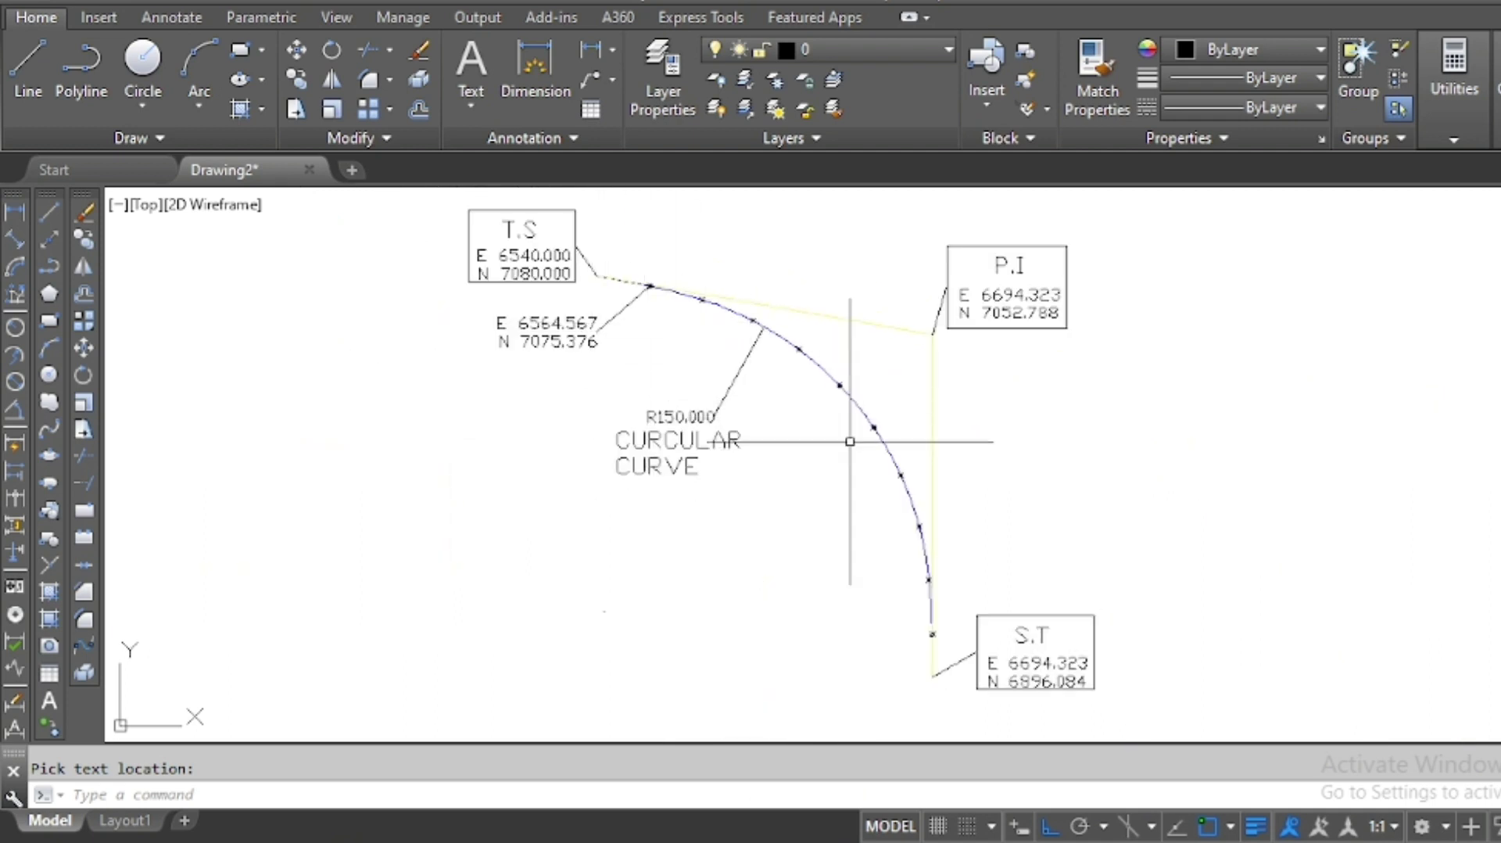
pyautogui.scroll(2, 700, 321)
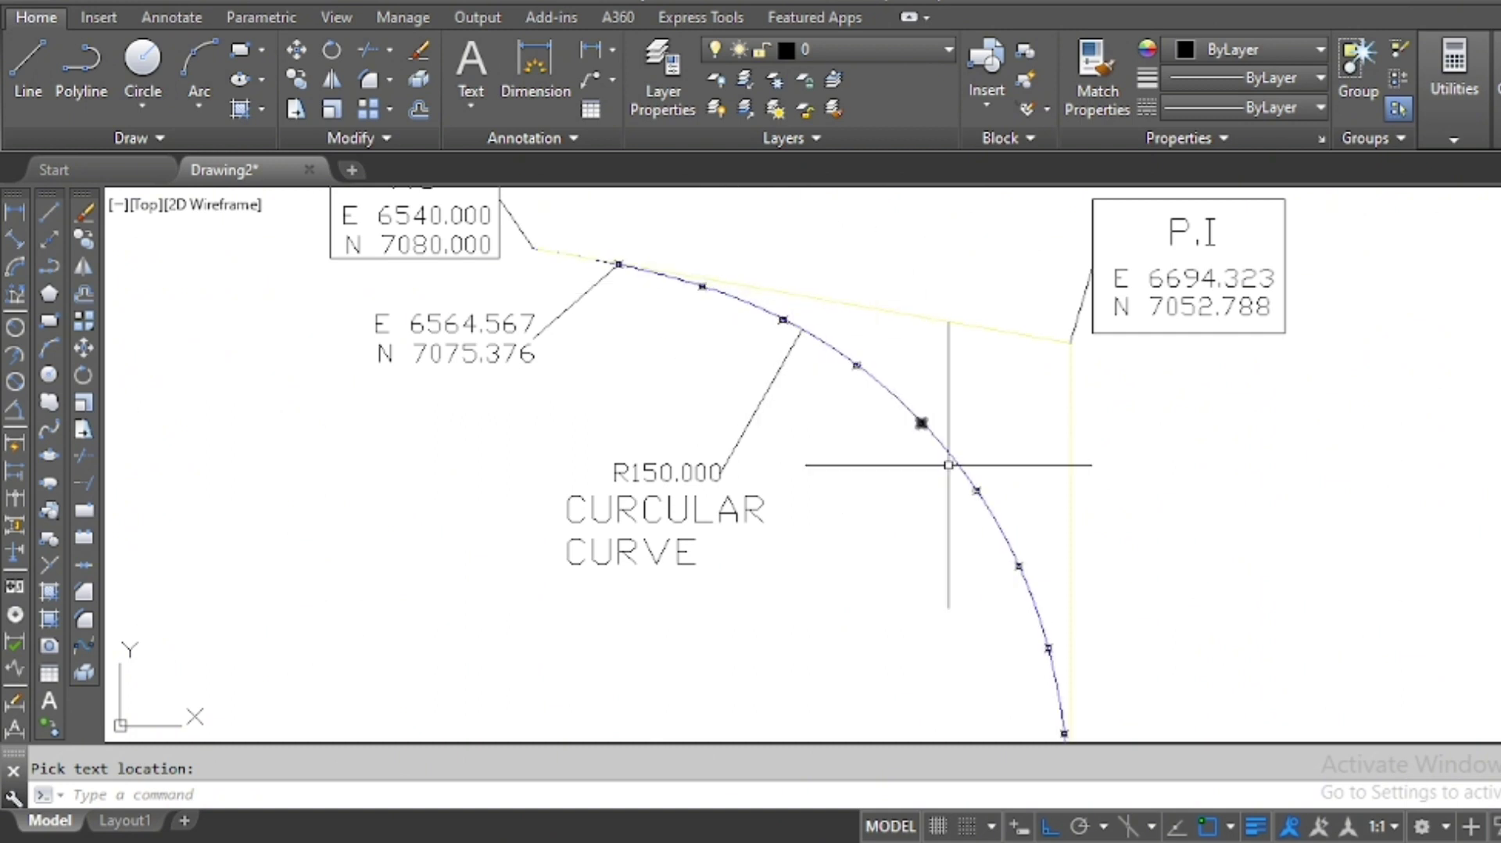
# Label a point further along the arc, E 6667.417 N 7010.353, and check it against Excel
pyautogui.write('K')
pyautogui.press('Return')
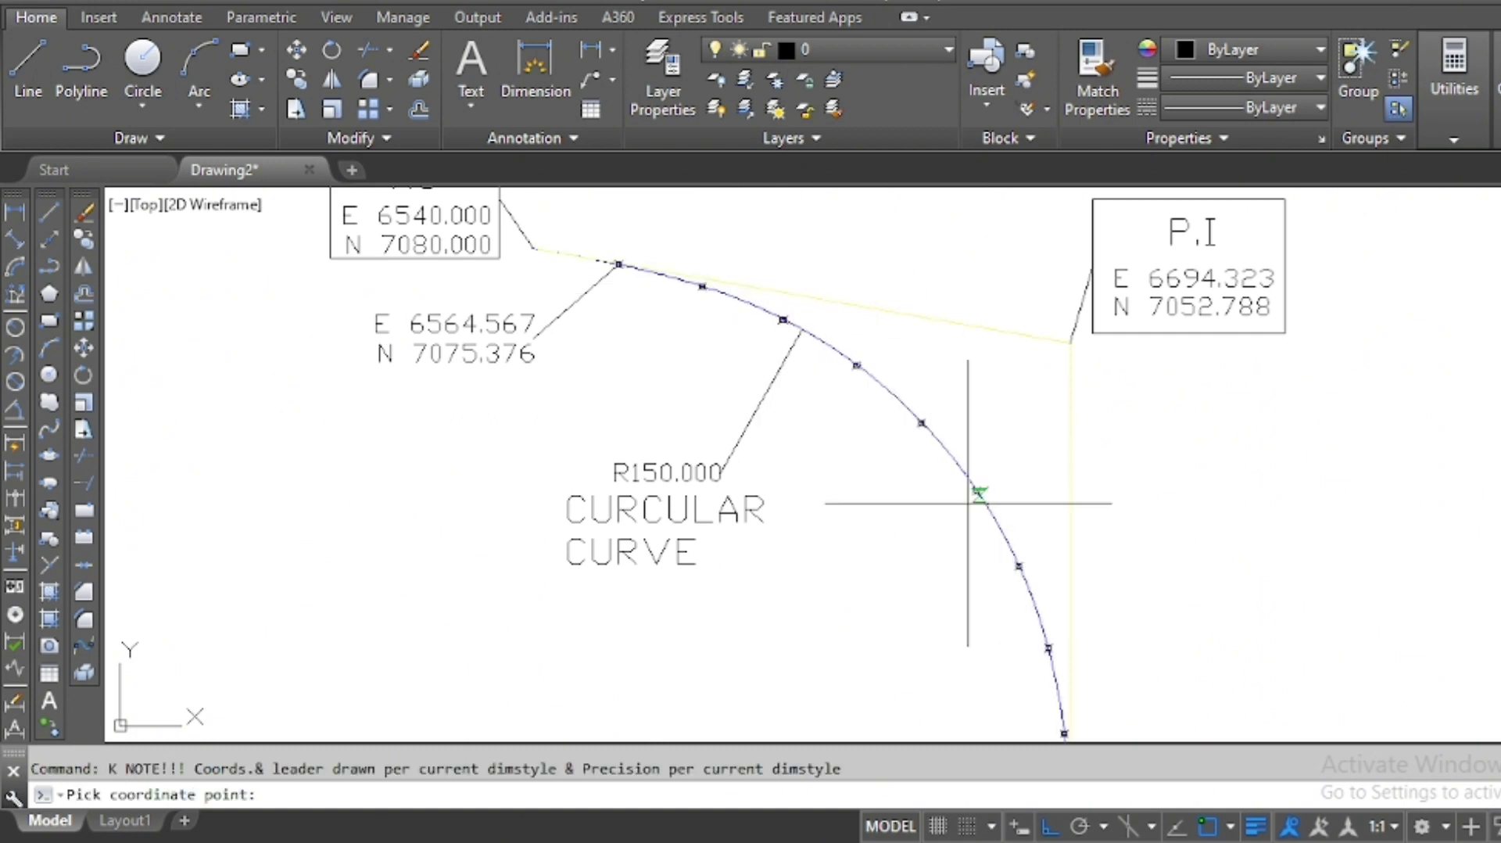
pyautogui.scroll(5, 973, 492)
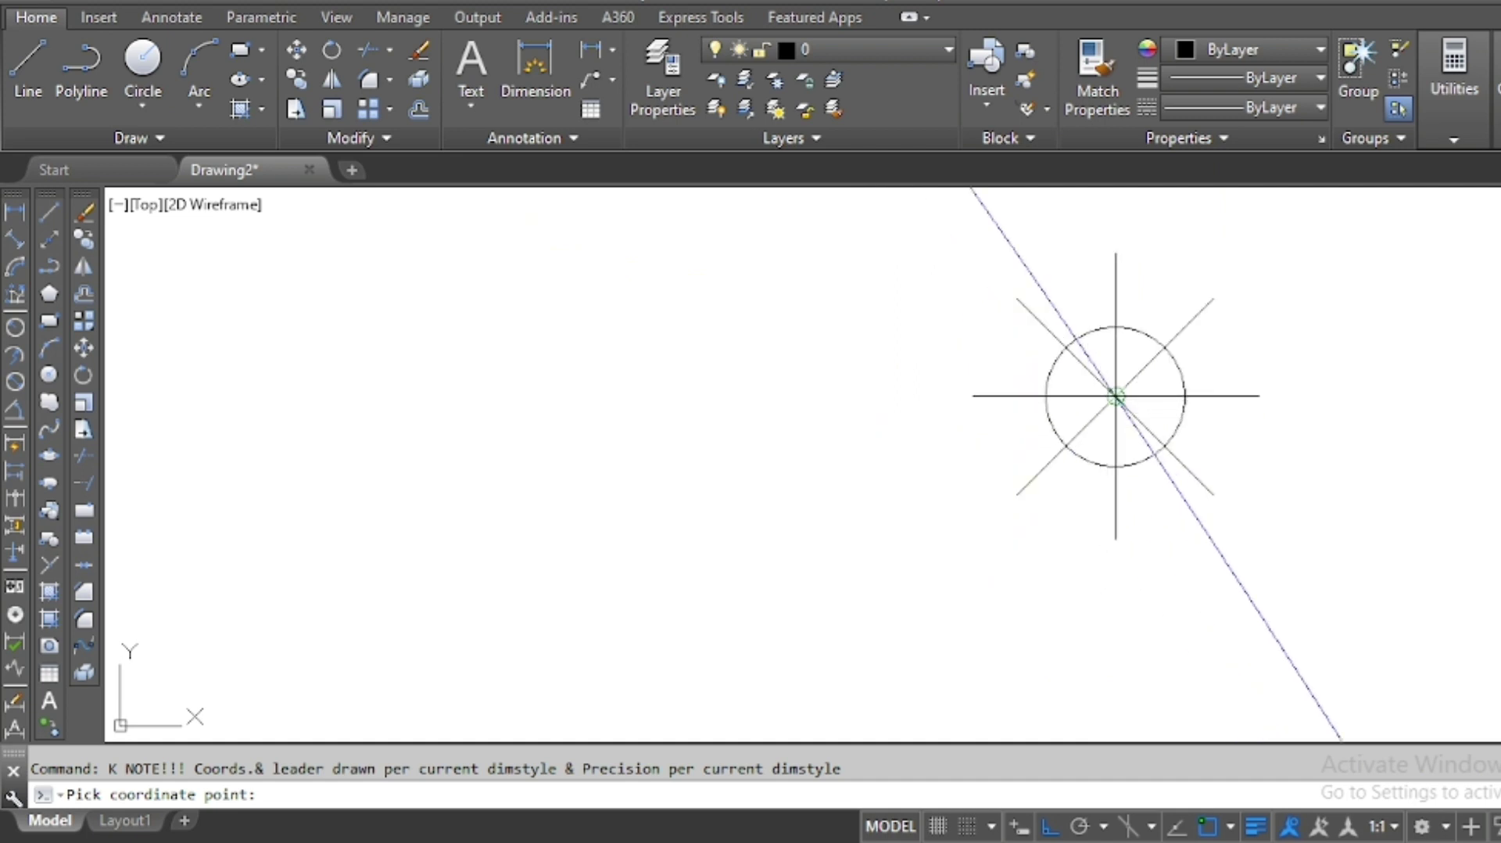
pyautogui.click(1116, 397)
pyautogui.scroll(-3, 1087, 364)
pyautogui.scroll(-3, 1079, 366)
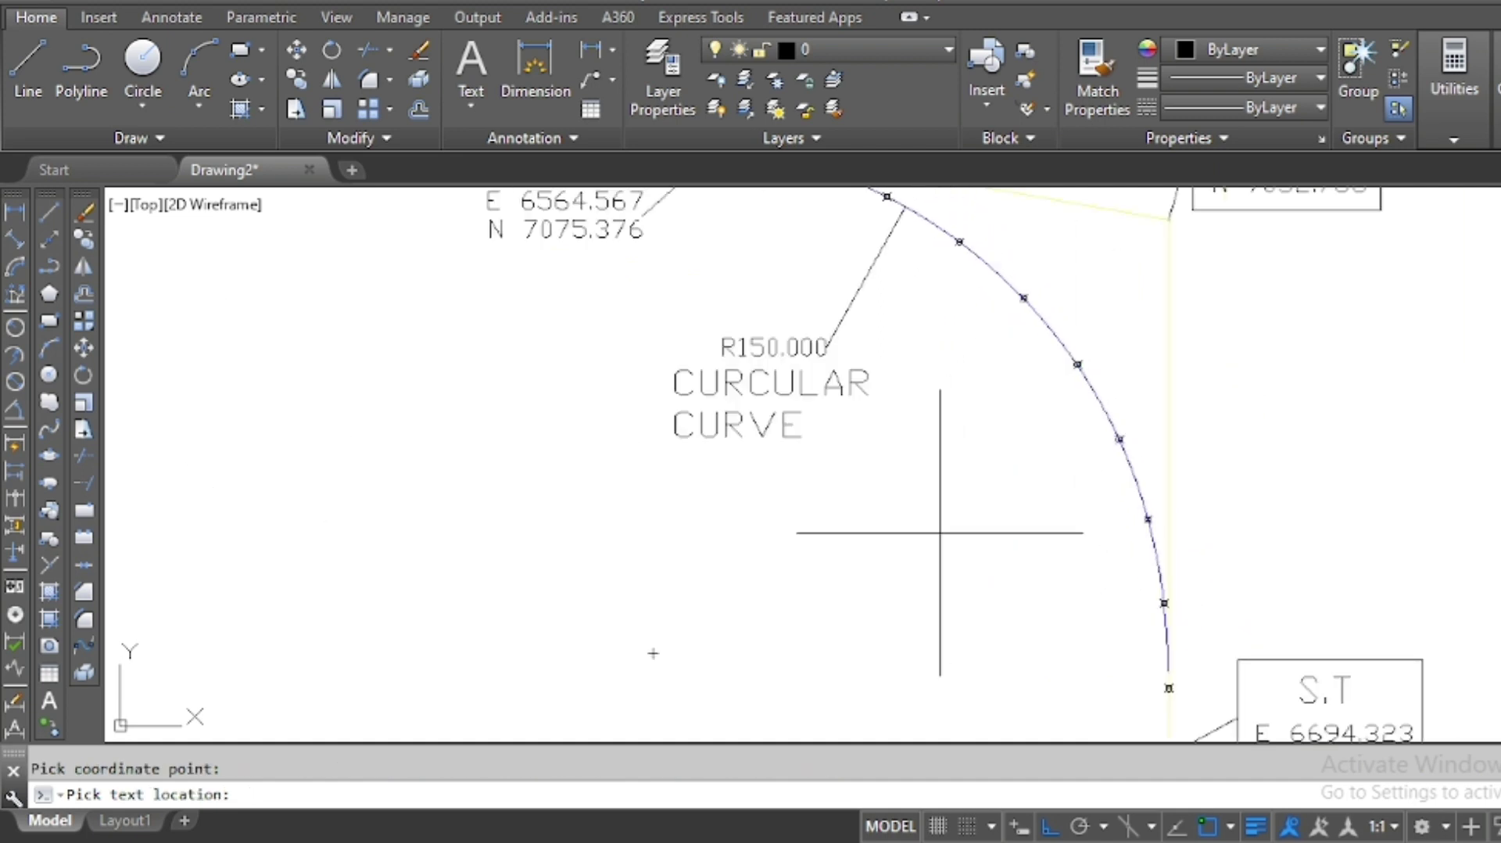
pyautogui.click(918, 524)
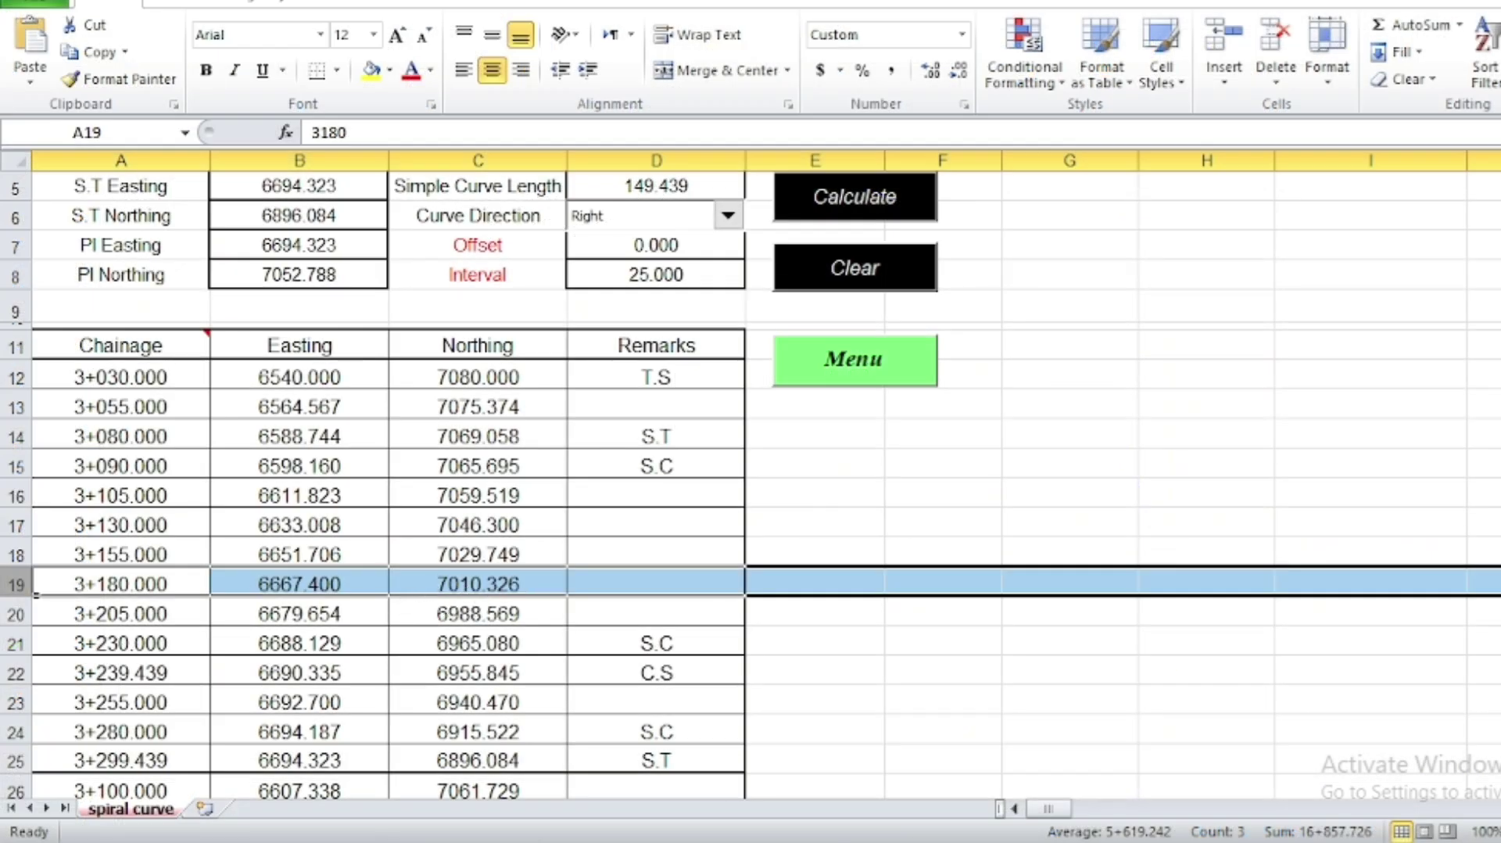
pyautogui.click(804, 695)
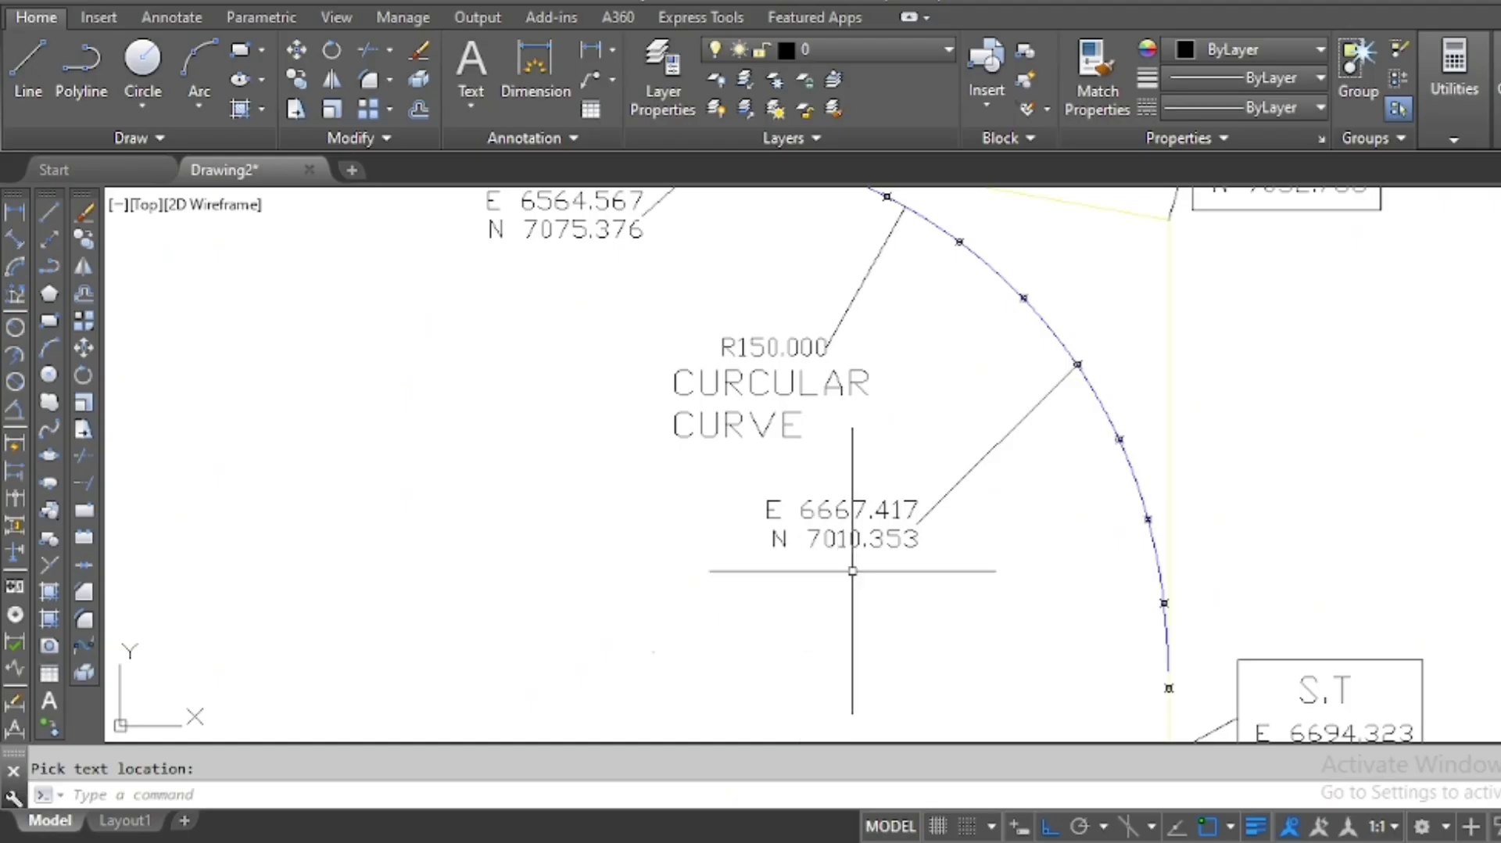
pyautogui.scroll(3, 900, 547)
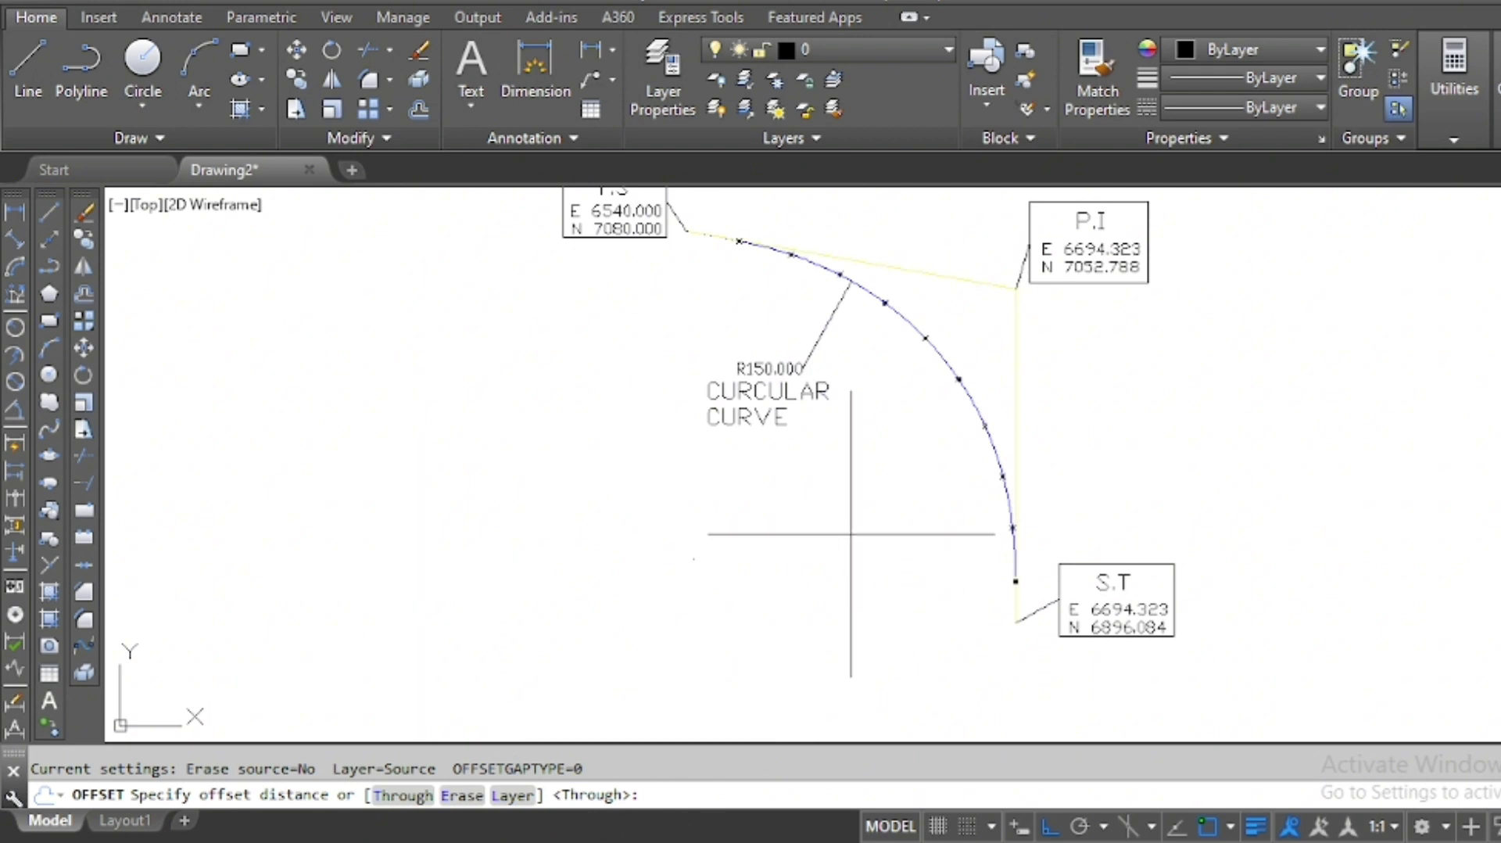
# Offset the R150 circular curve 10 units to both the outer and inner sides
pyautogui.press('Return')
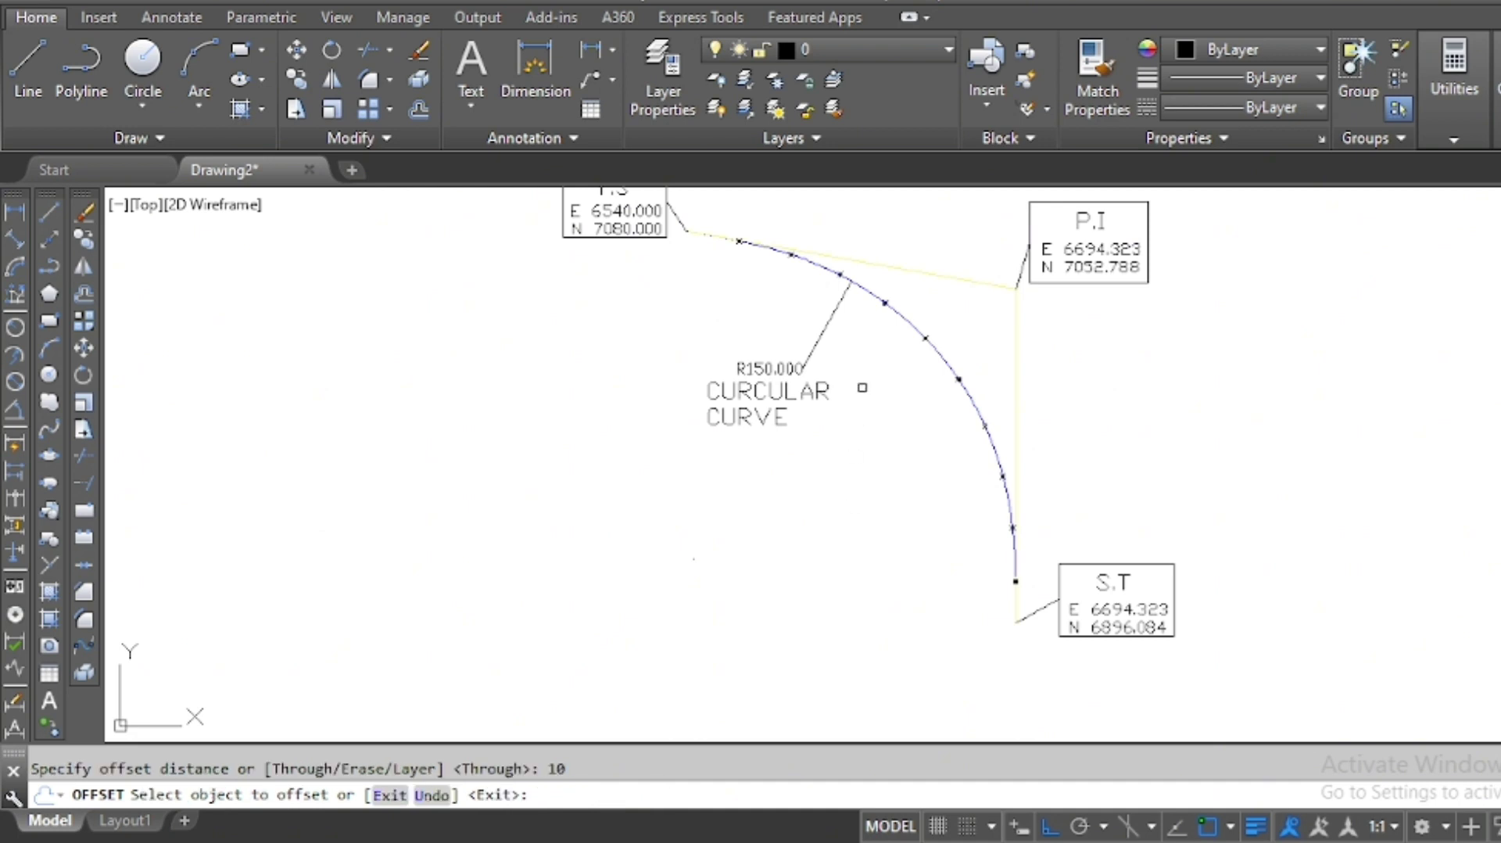
pyautogui.click(908, 311)
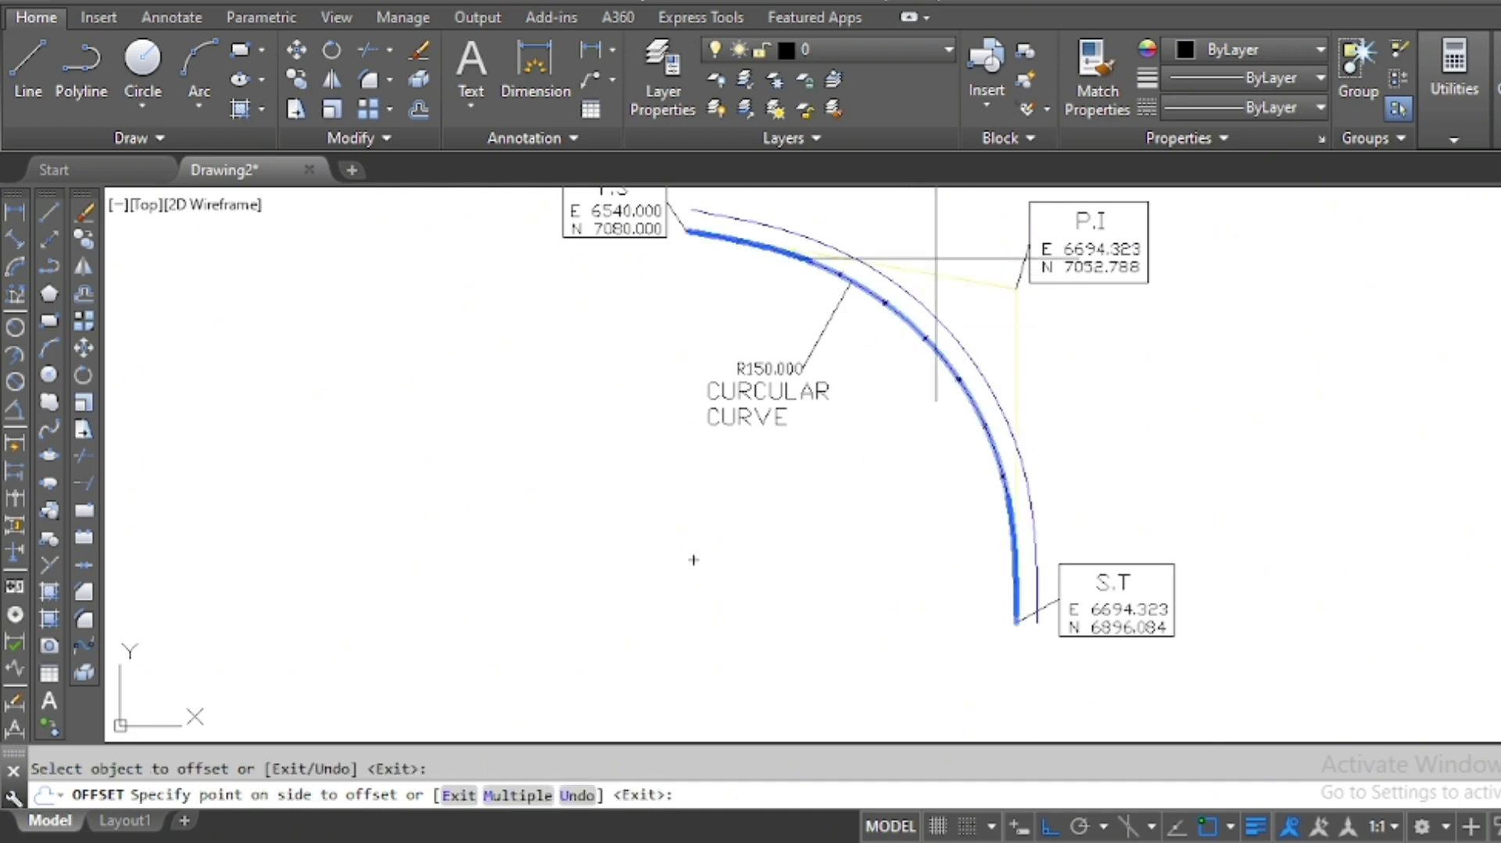
pyautogui.click(945, 250)
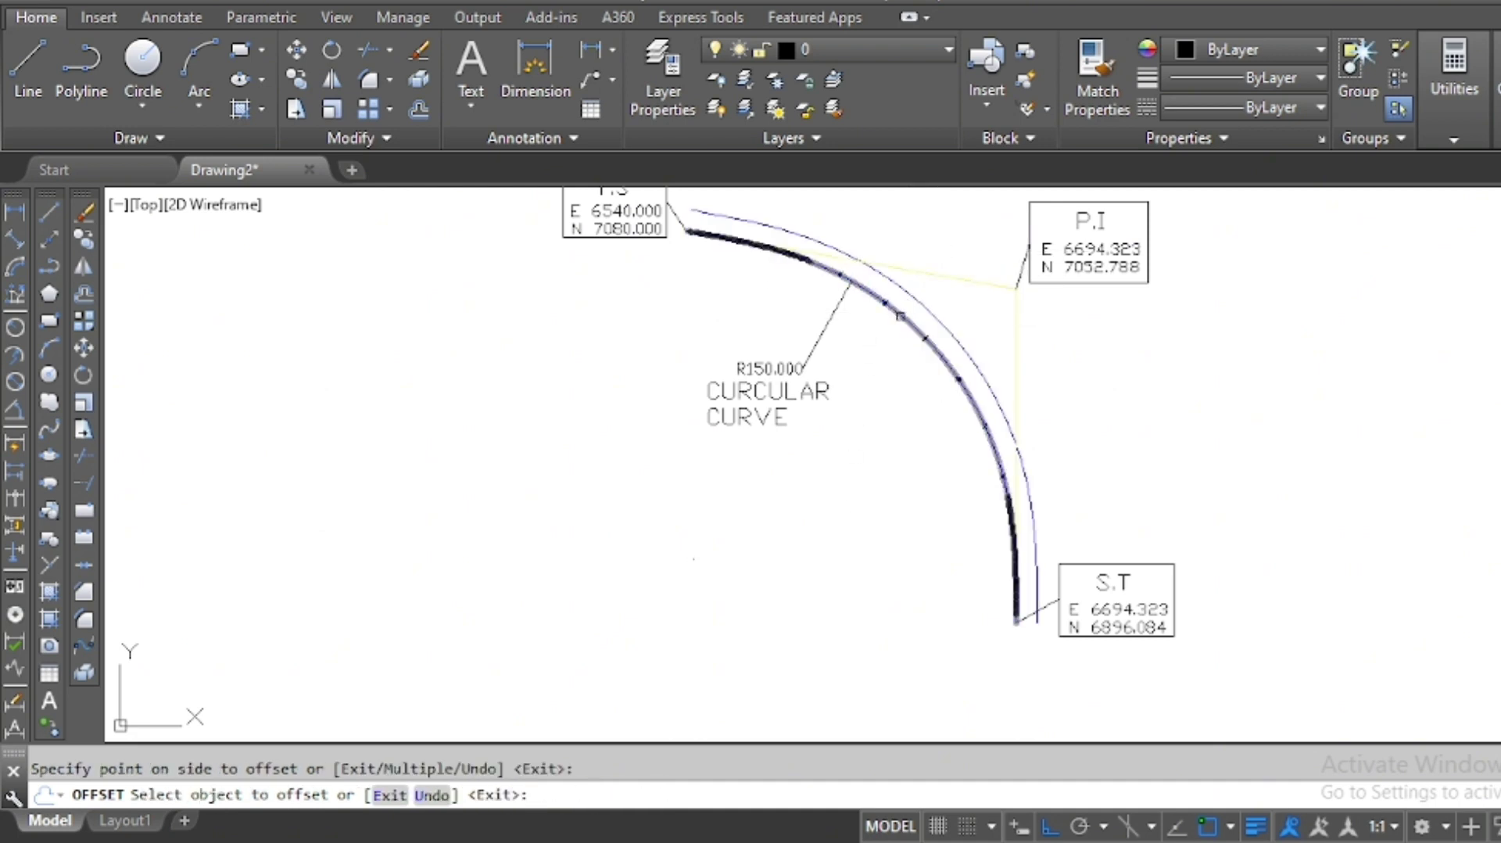
pyautogui.click(899, 317)
pyautogui.click(831, 440)
pyautogui.click(815, 426)
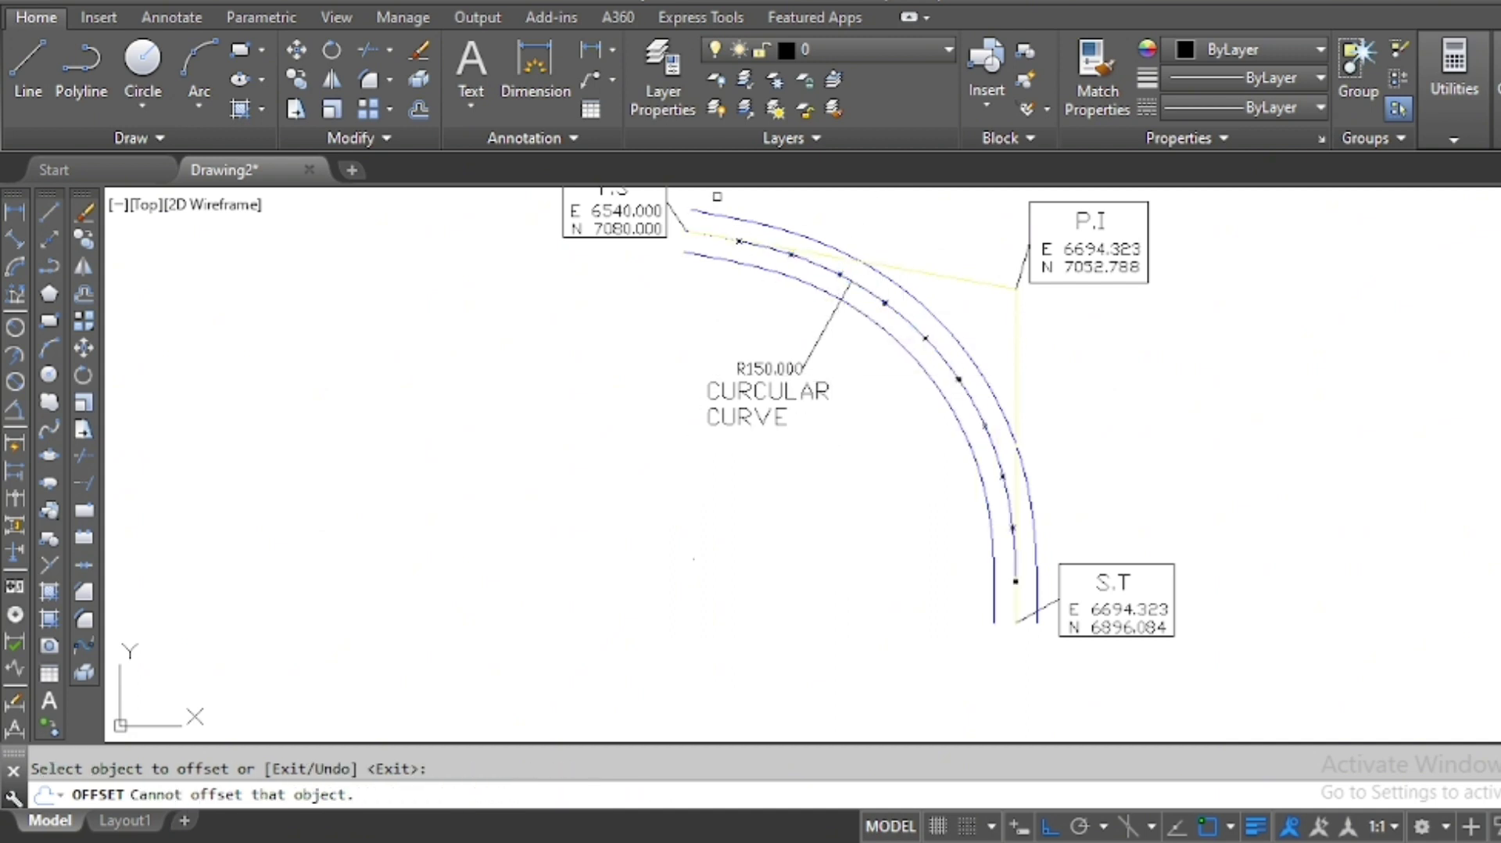
pyautogui.scroll(3, 717, 196)
pyautogui.press('Escape')
pyautogui.scroll(-2, 786, 384)
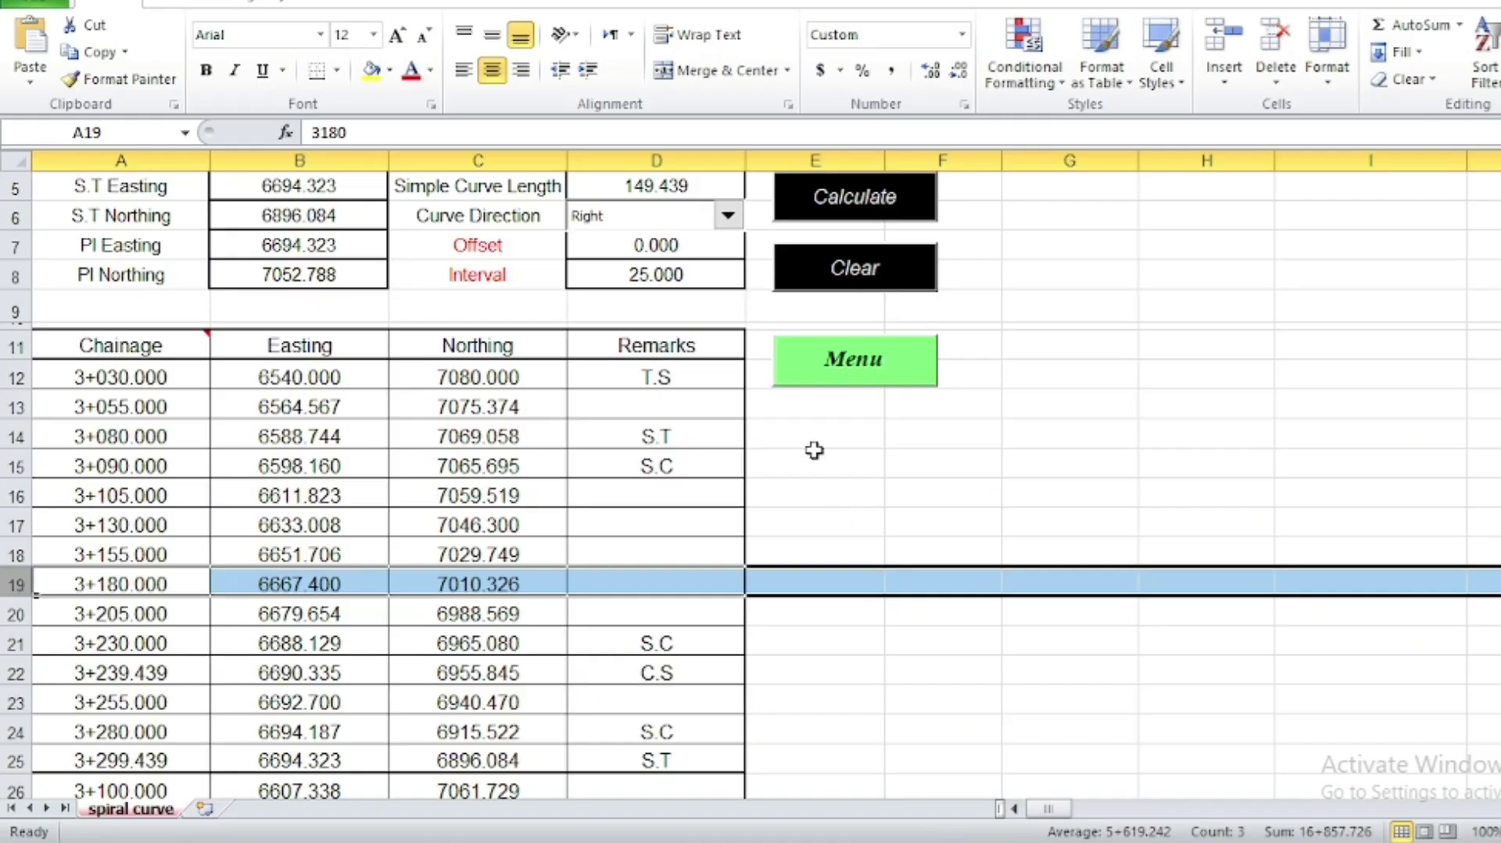
# Enter 10 as the Offset in D7 and recalculate, giving 6538.263/7070.152 at 3+030.000
pyautogui.click(685, 245)
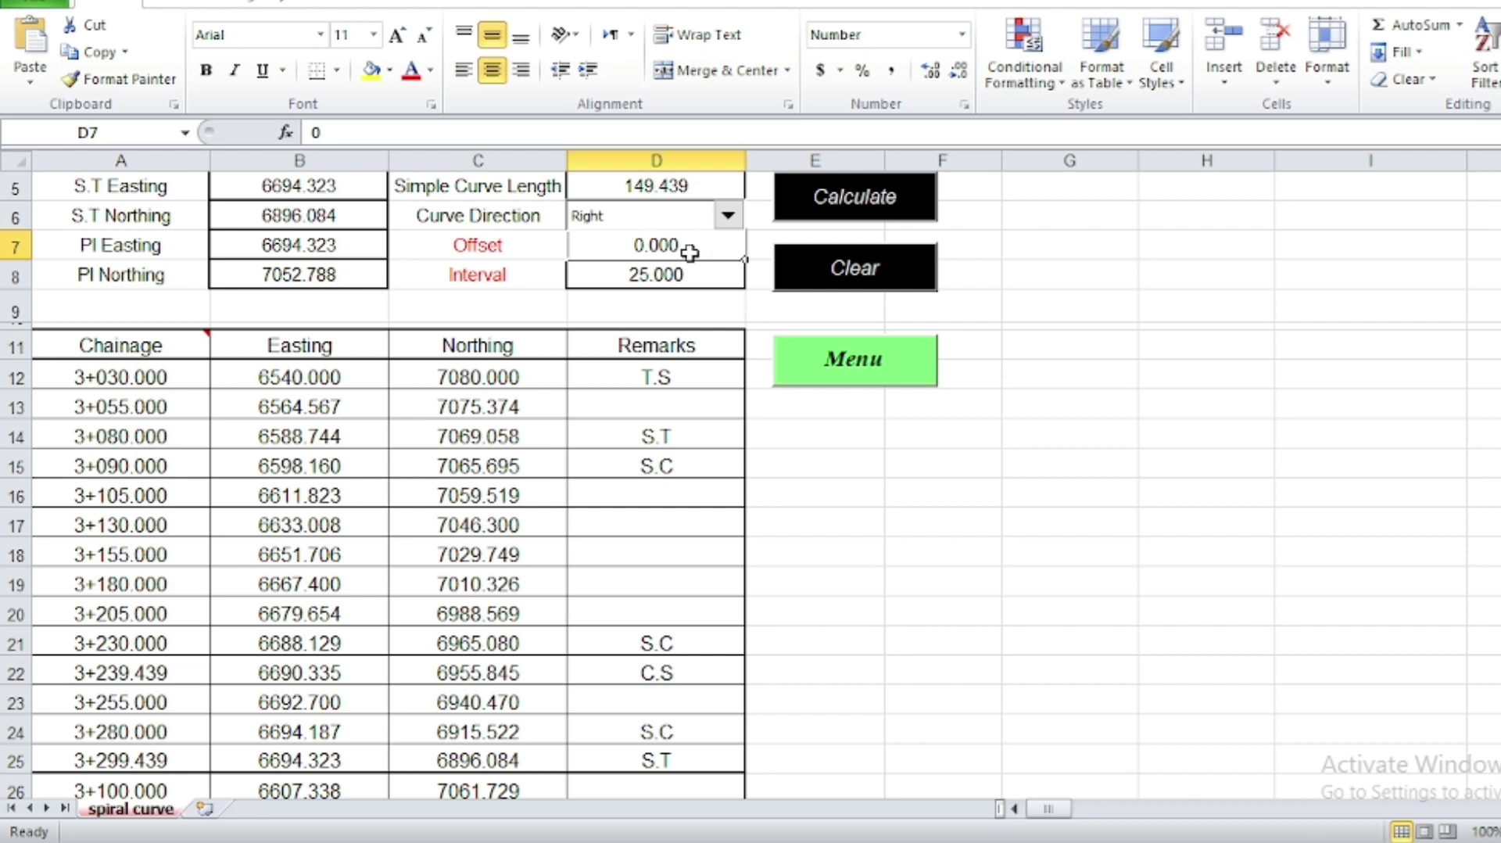
pyautogui.write('10')
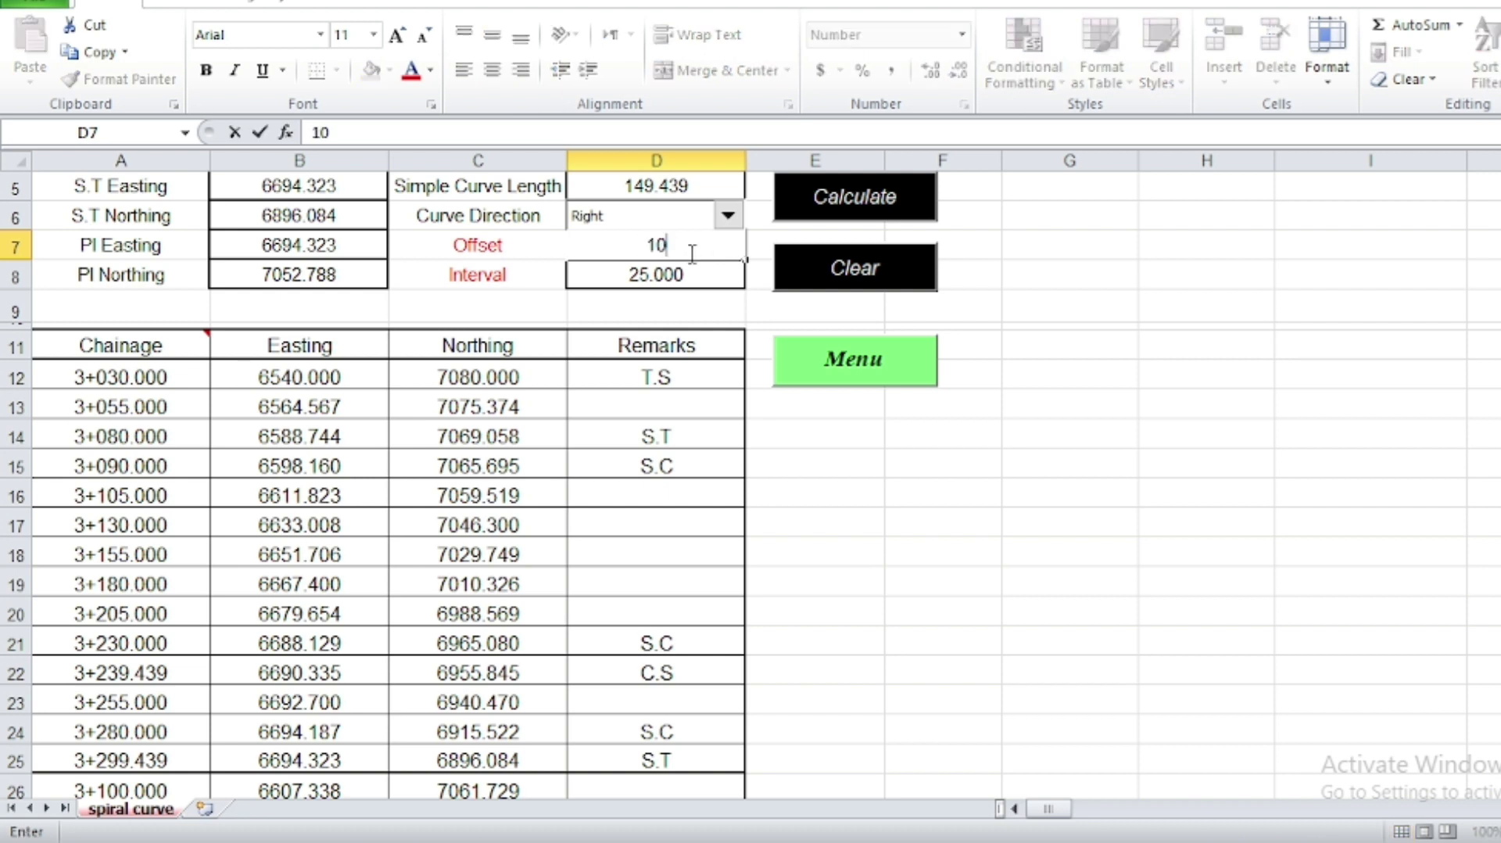
pyautogui.press('Return')
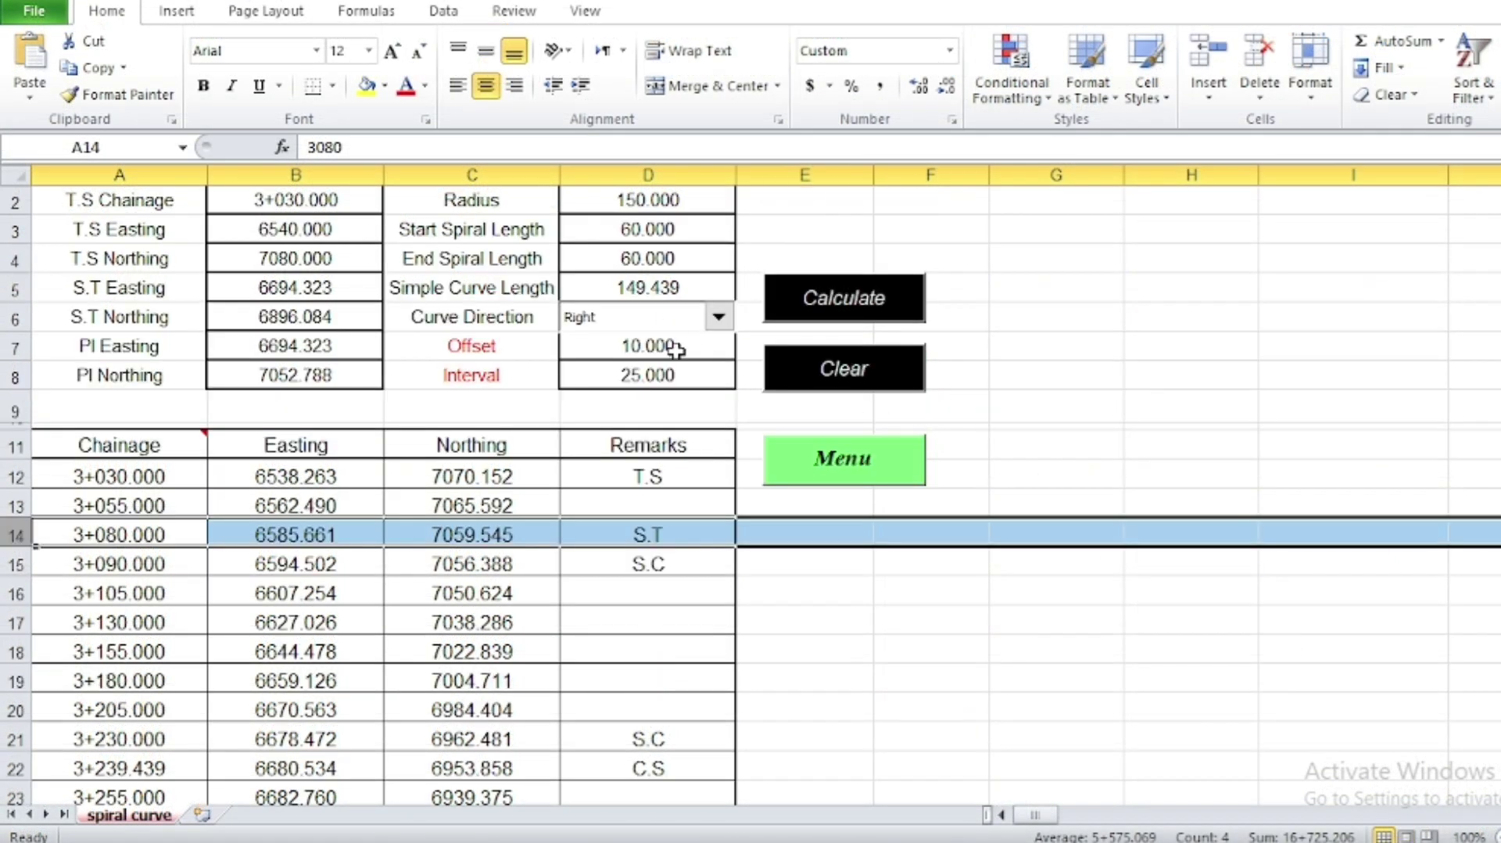
pyautogui.click(690, 346)
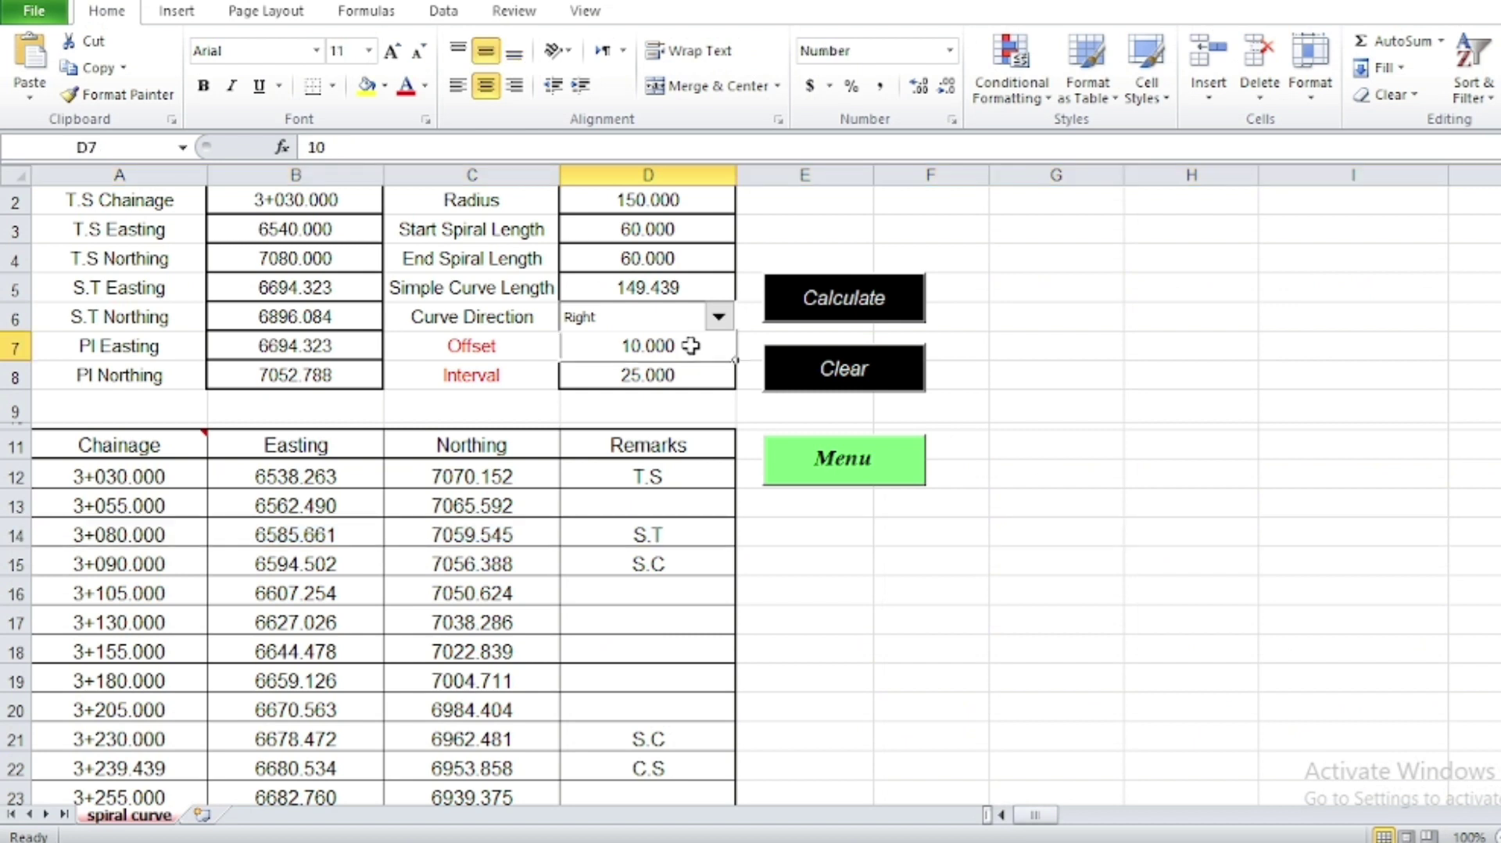
pyautogui.click(837, 301)
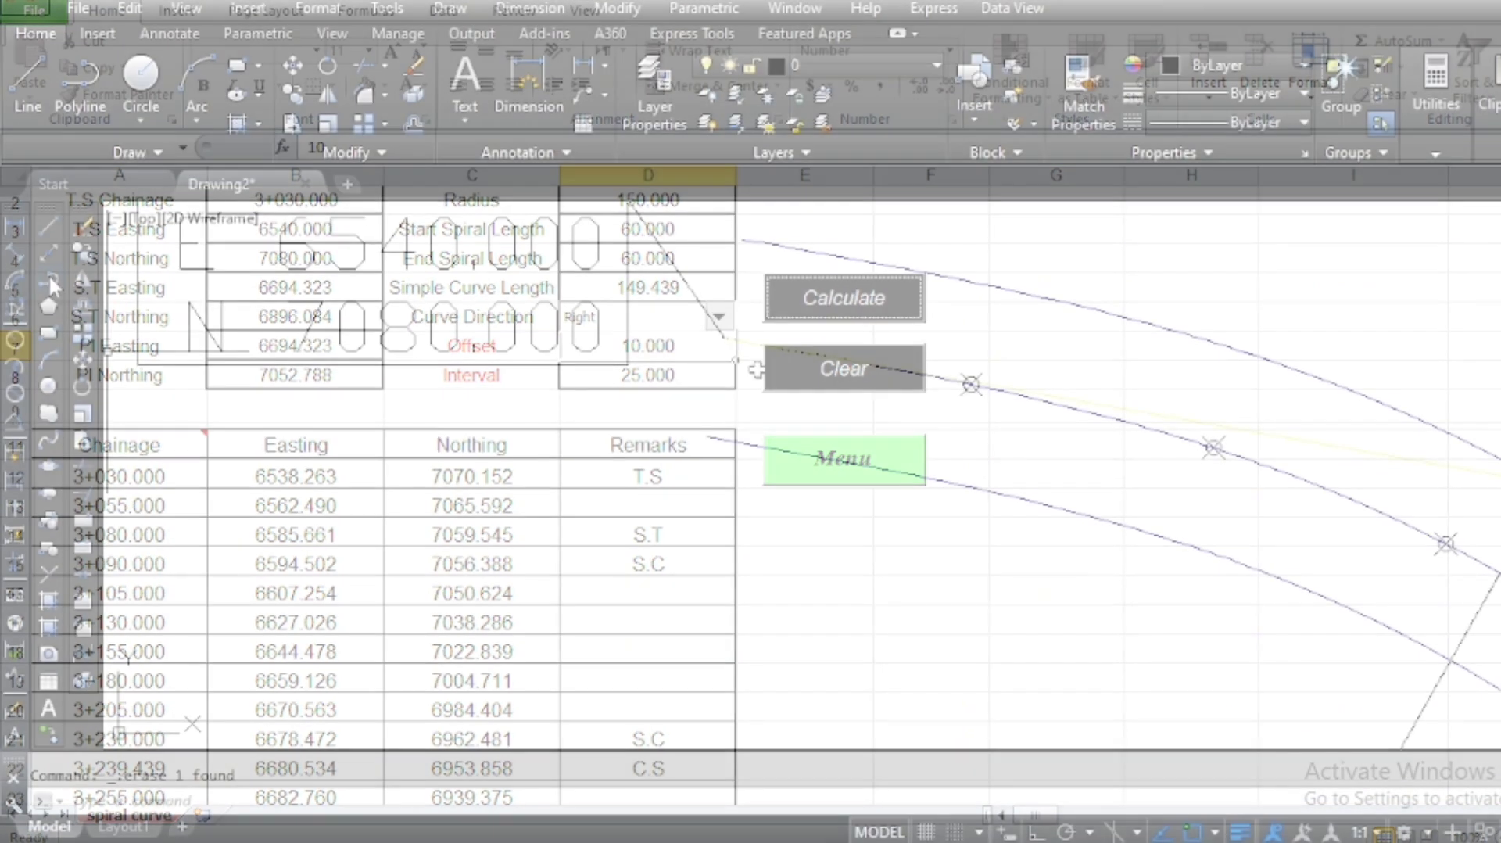
# Draw a polyline across the curve start, joining the outer and inner road edge ends
pyautogui.click(49, 280)
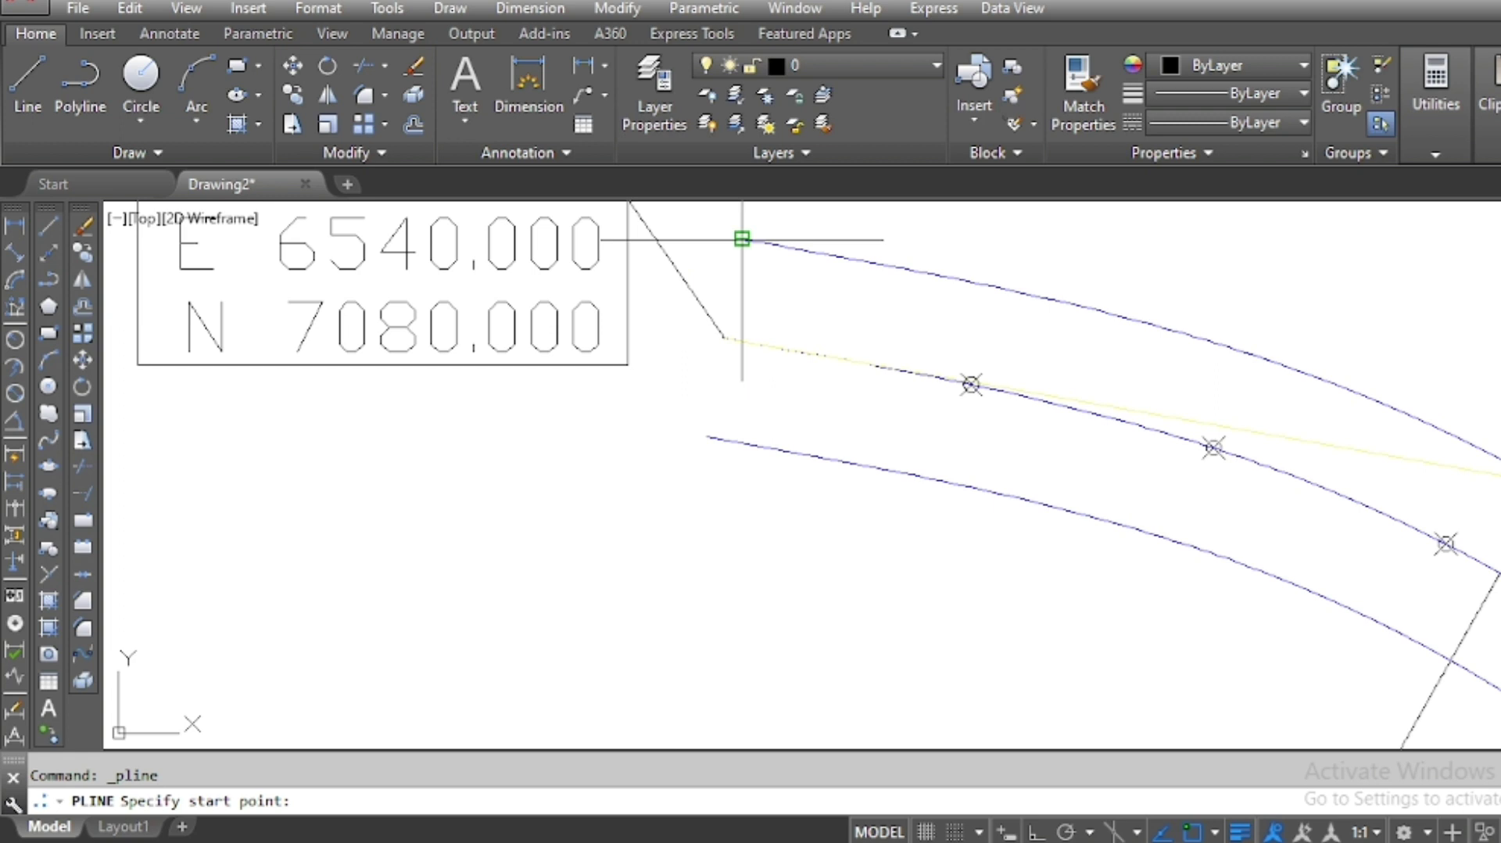
pyautogui.click(742, 239)
pyautogui.scroll(3, 714, 430)
pyautogui.scroll(2, 684, 436)
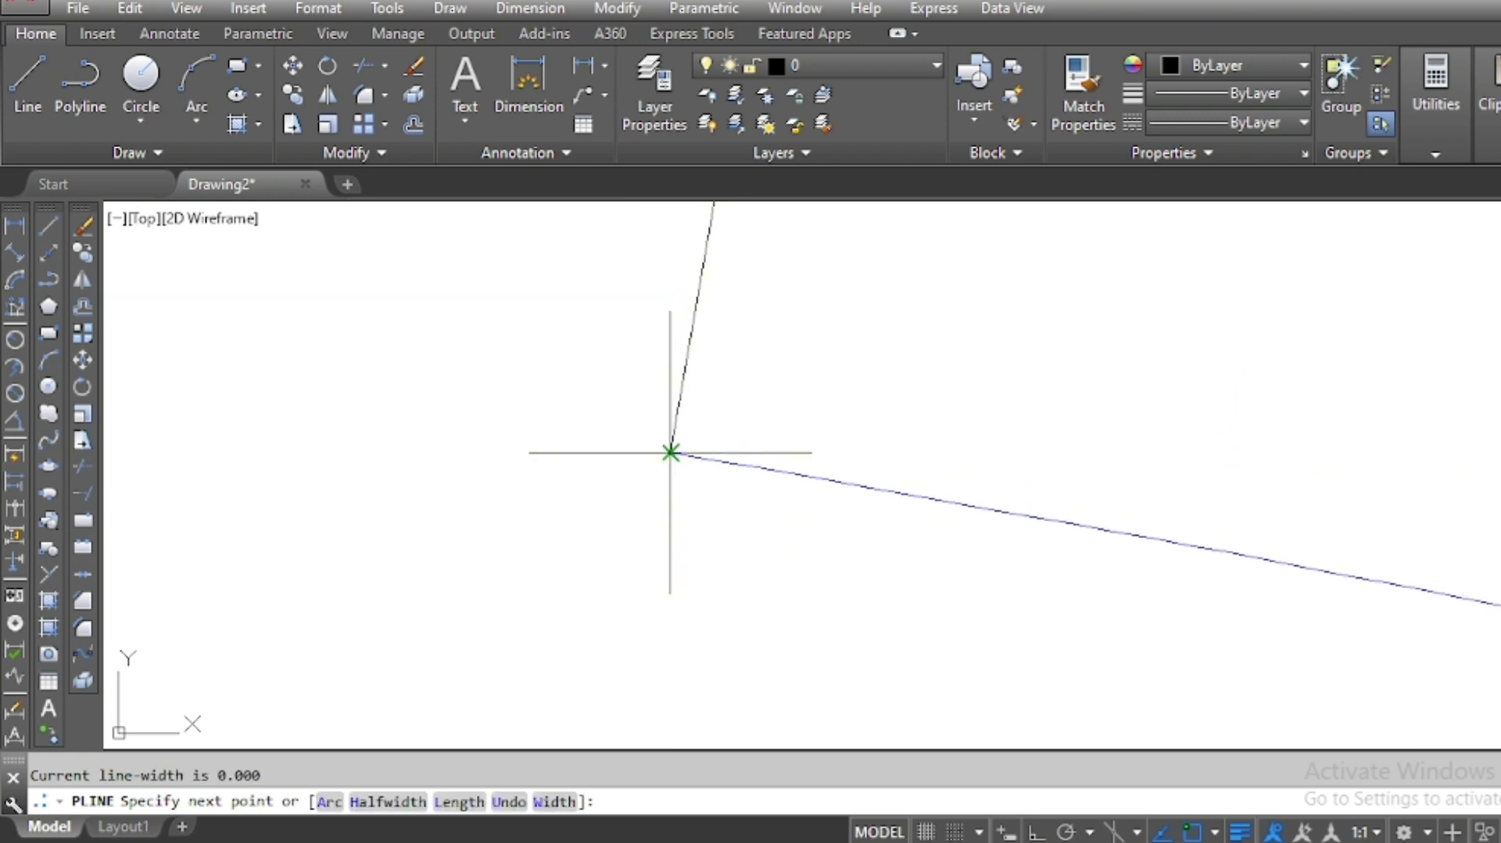
pyautogui.click(670, 452)
pyautogui.press('Escape')
# Label the inner edge corner with the K command as E 6538.263, N 7070.152
pyautogui.write('k')
pyautogui.press('Return')
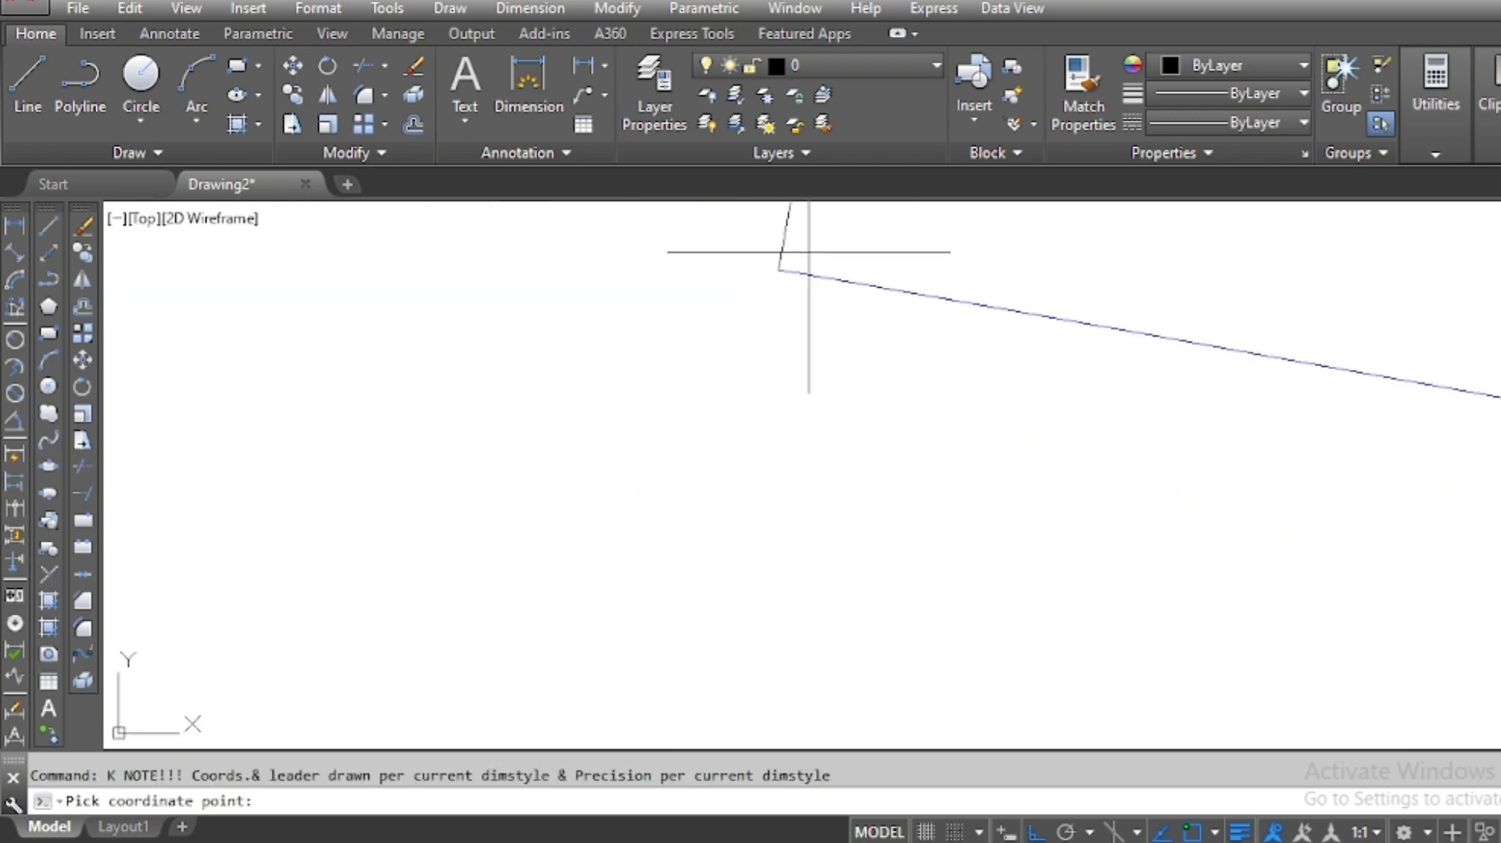
pyautogui.scroll(-2, 735, 469)
pyautogui.scroll(-2, 693, 409)
pyautogui.scroll(-2, 711, 405)
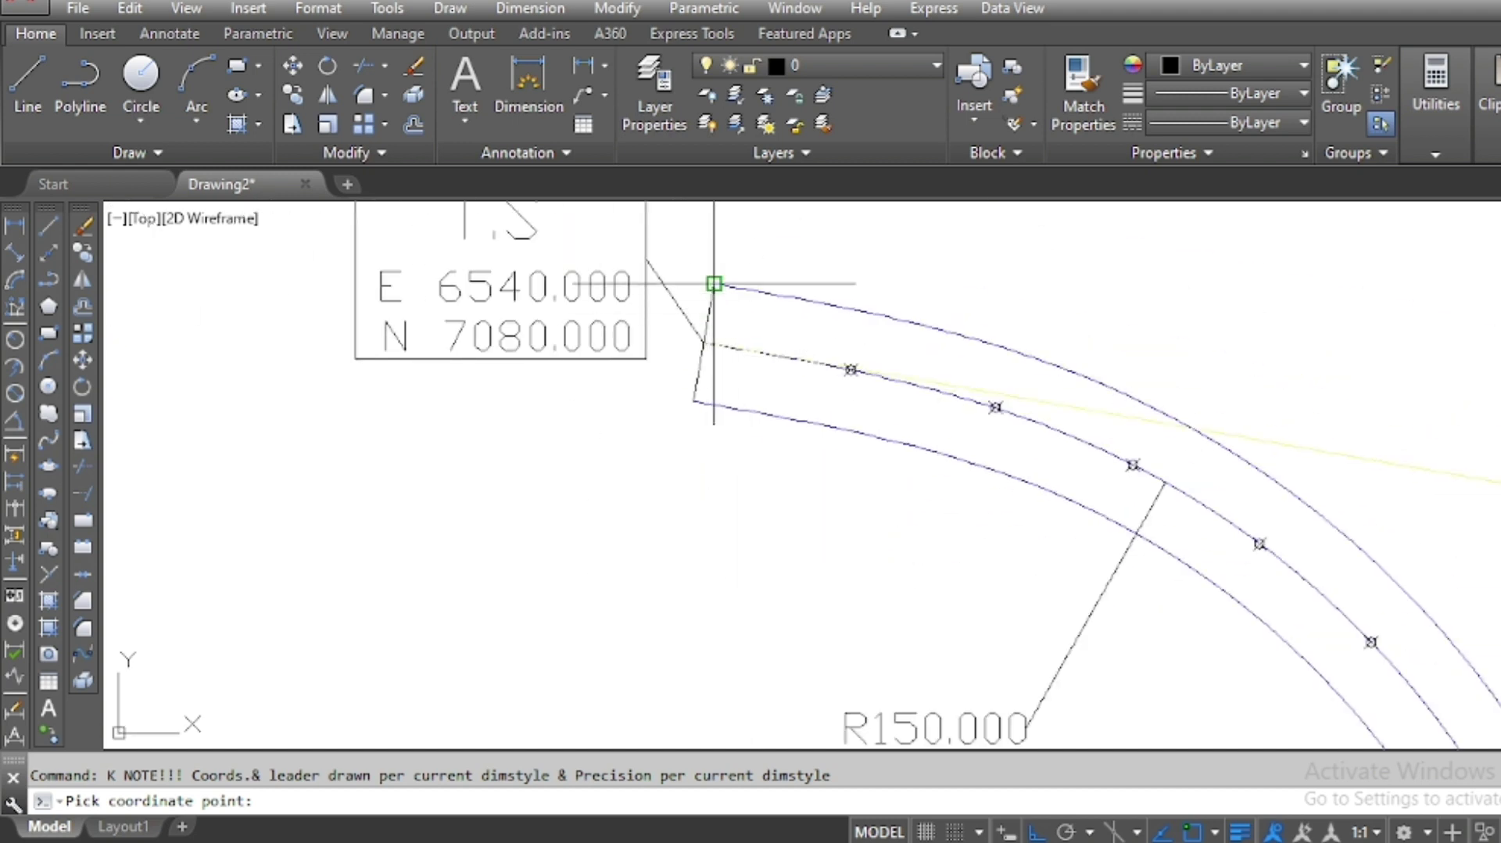
pyautogui.scroll(2, 697, 419)
pyautogui.scroll(2, 704, 395)
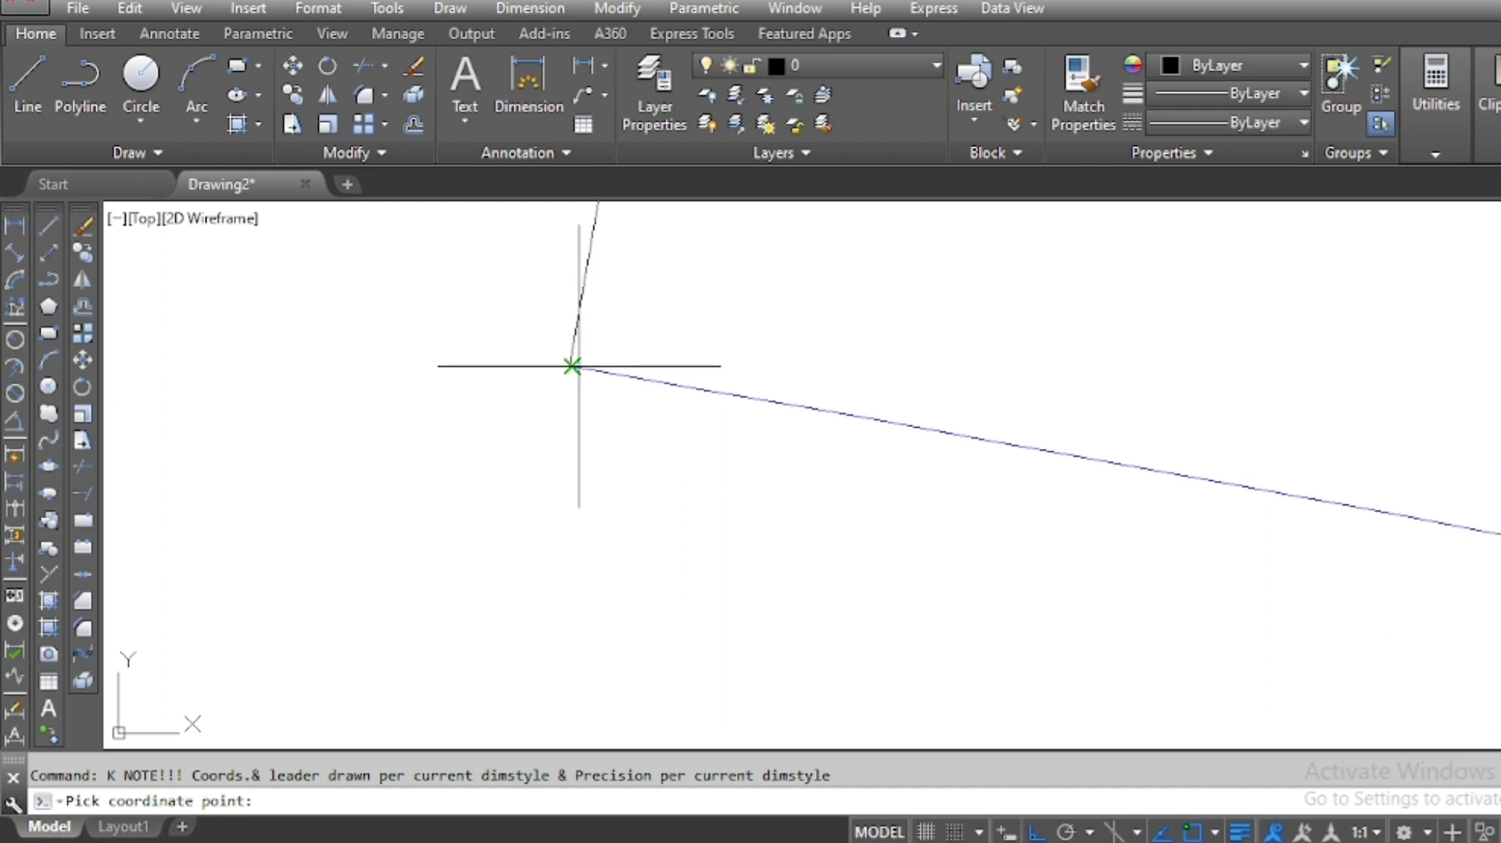
pyautogui.click(574, 364)
pyautogui.scroll(-3, 618, 438)
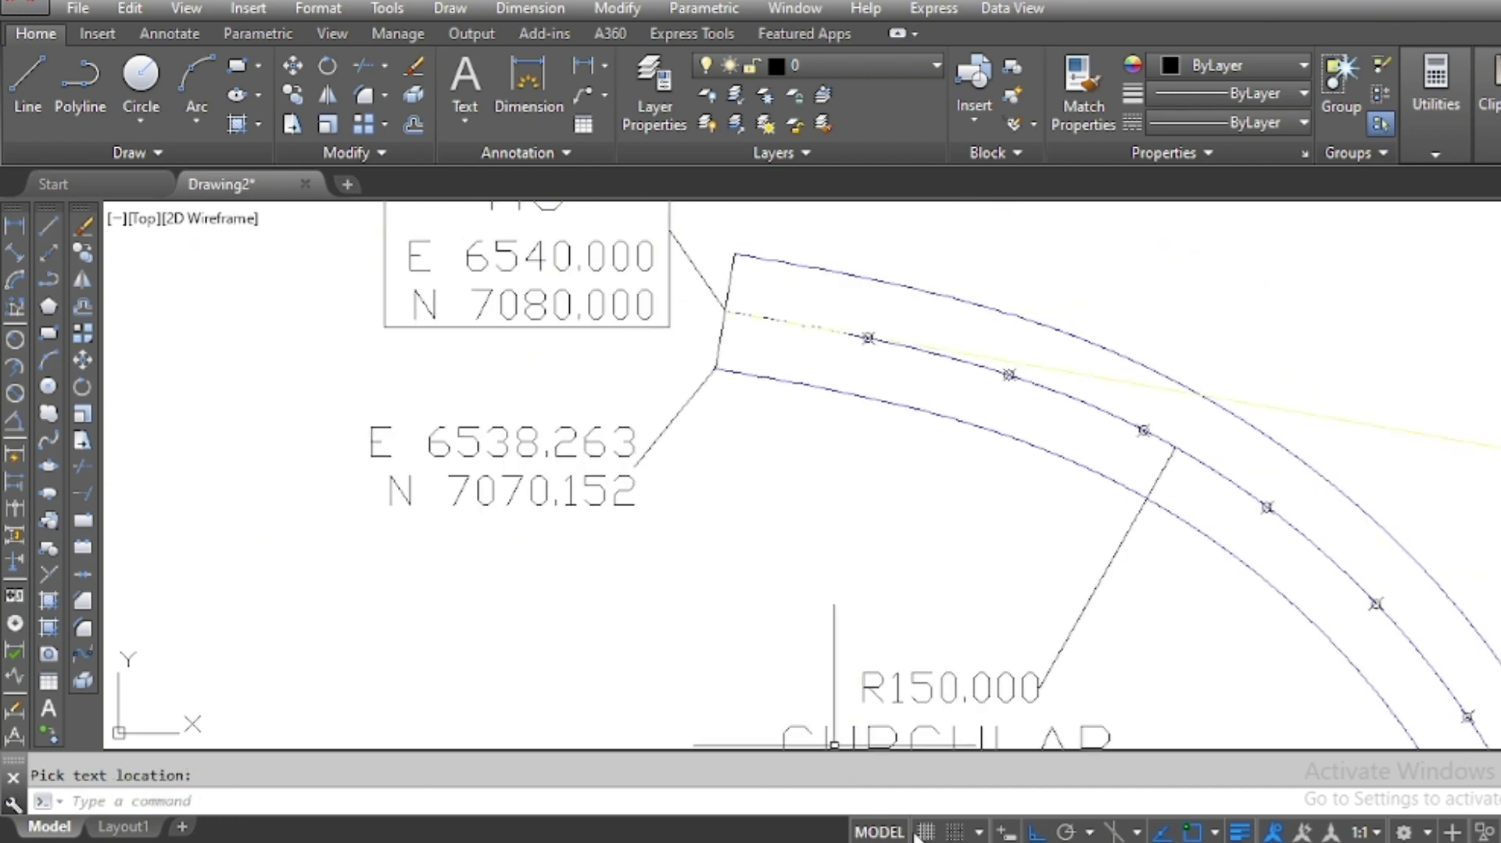
# Compare the label against Excel's 3+030.000 row, then return to AutoCAD
pyautogui.hotkey('alt', 'Tab')
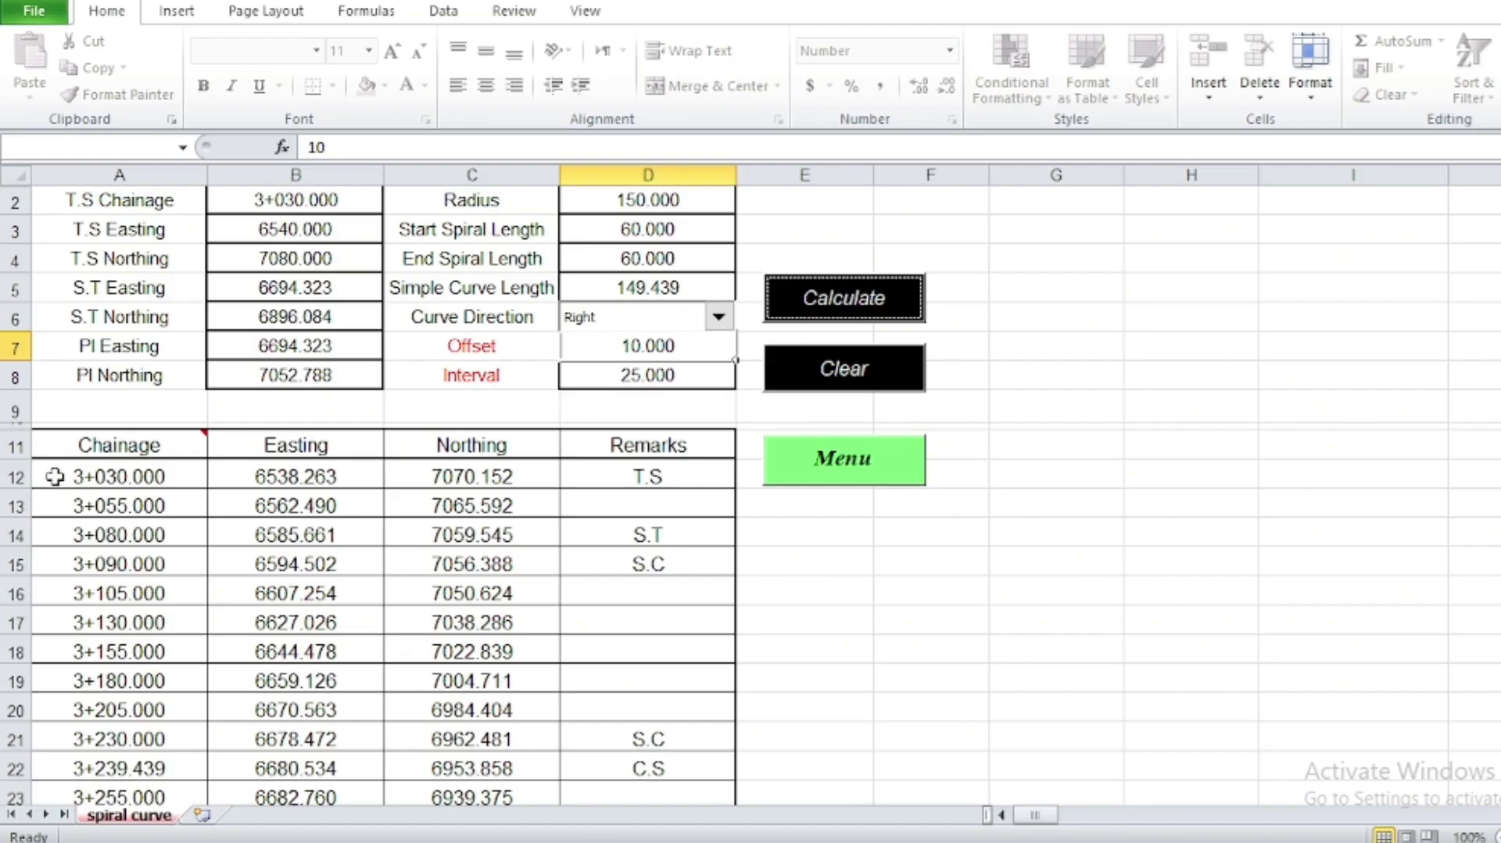
pyautogui.click(16, 476)
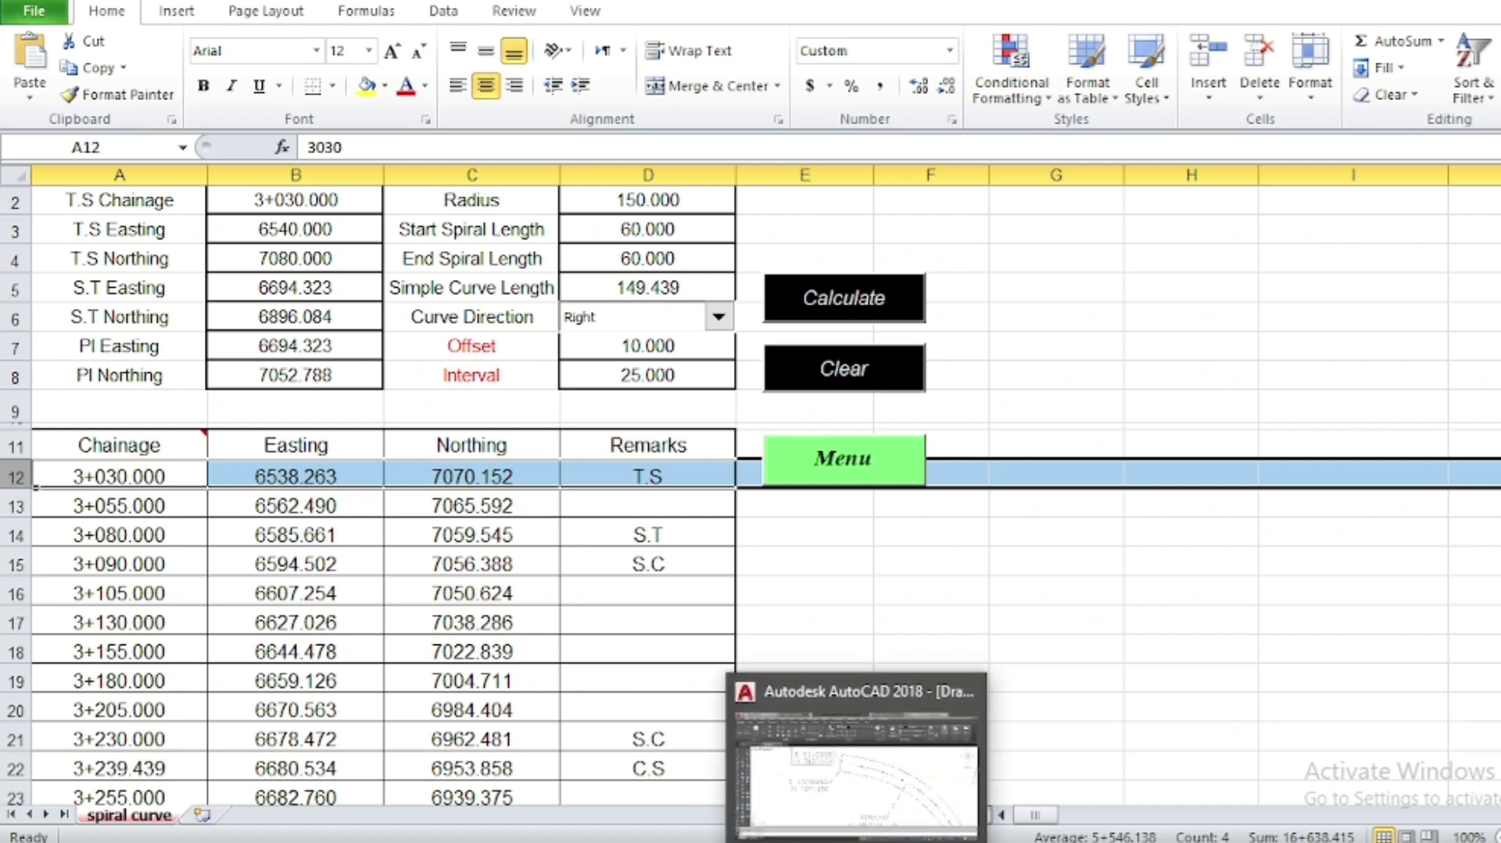
pyautogui.click(839, 697)
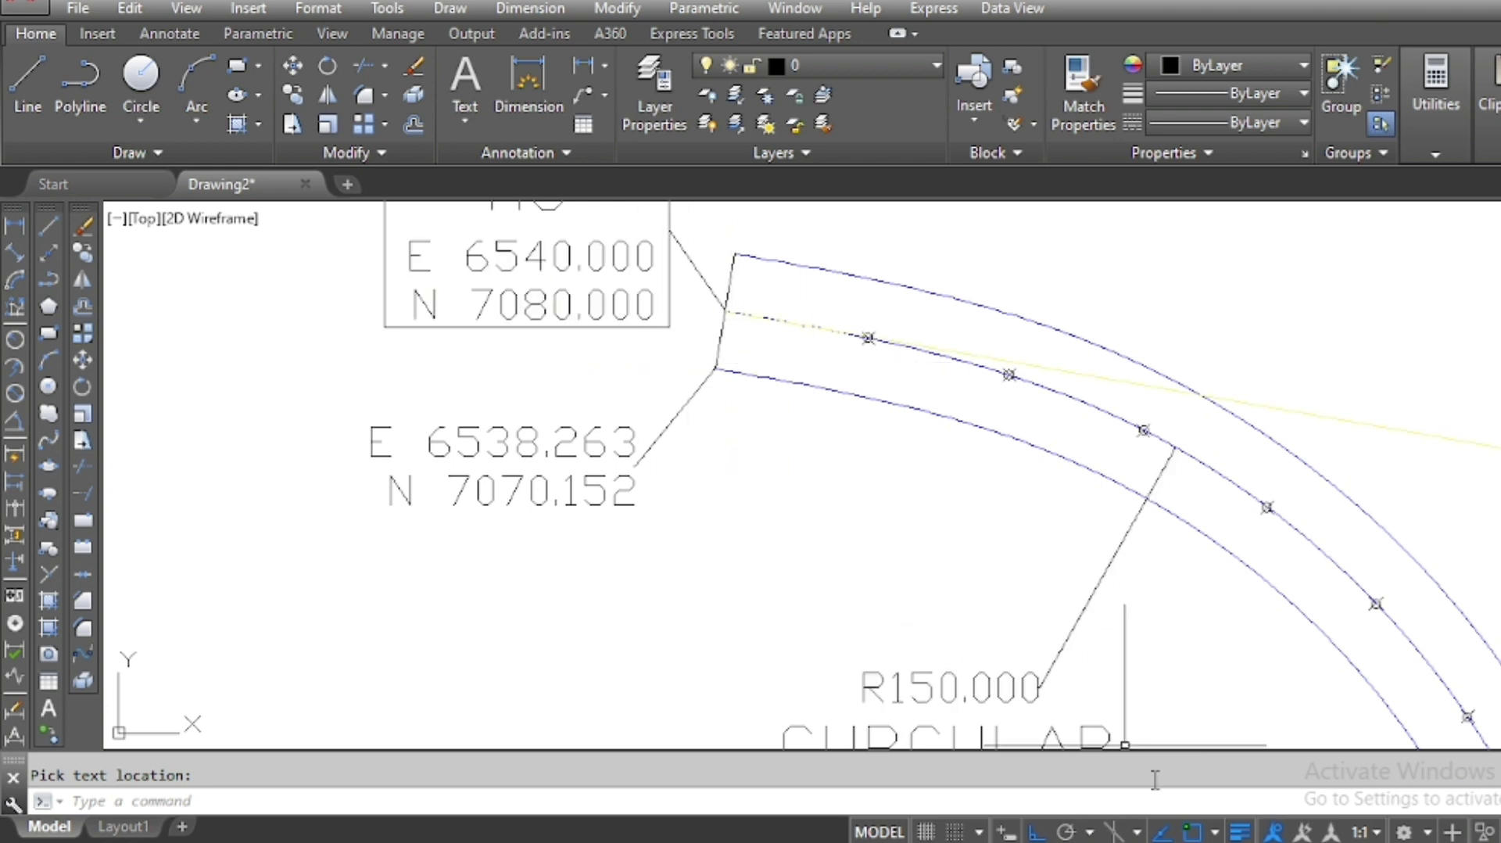
pyautogui.click(1214, 832)
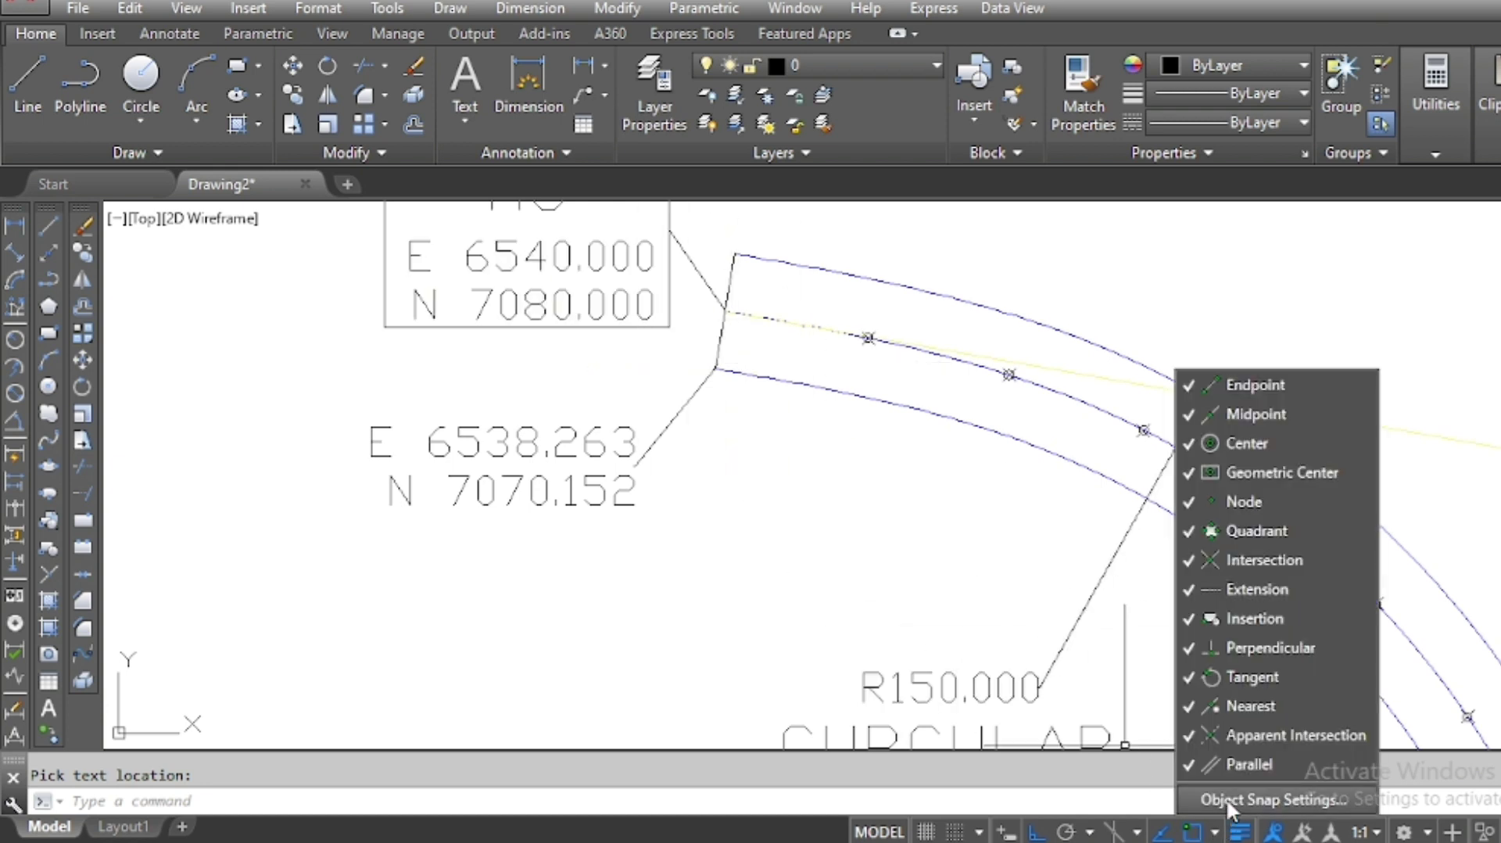
# Select All object snap modes in the snap settings and begin a new polyline
pyautogui.click(1227, 808)
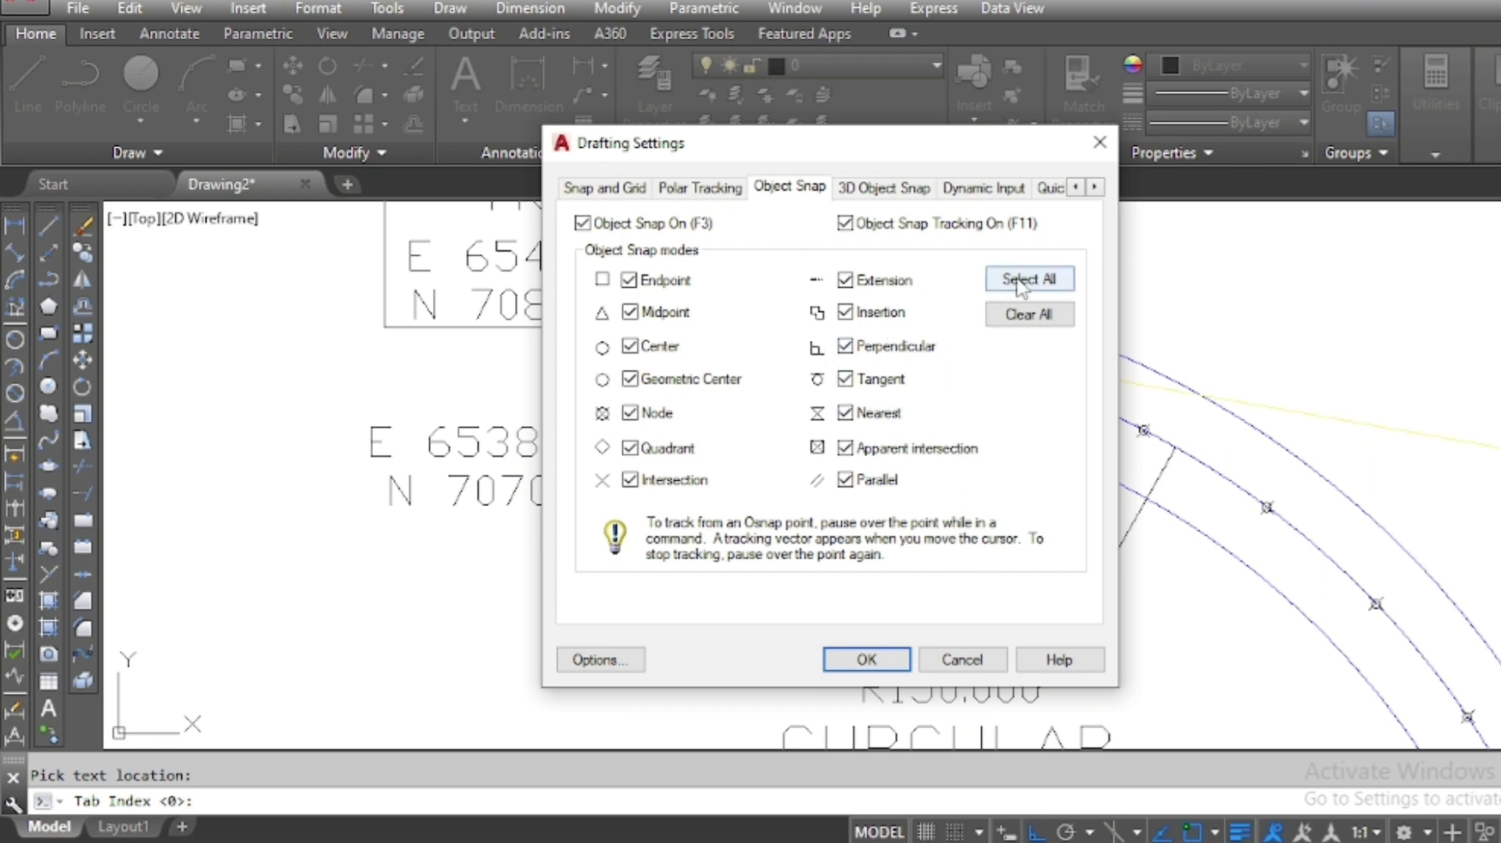
pyautogui.click(892, 670)
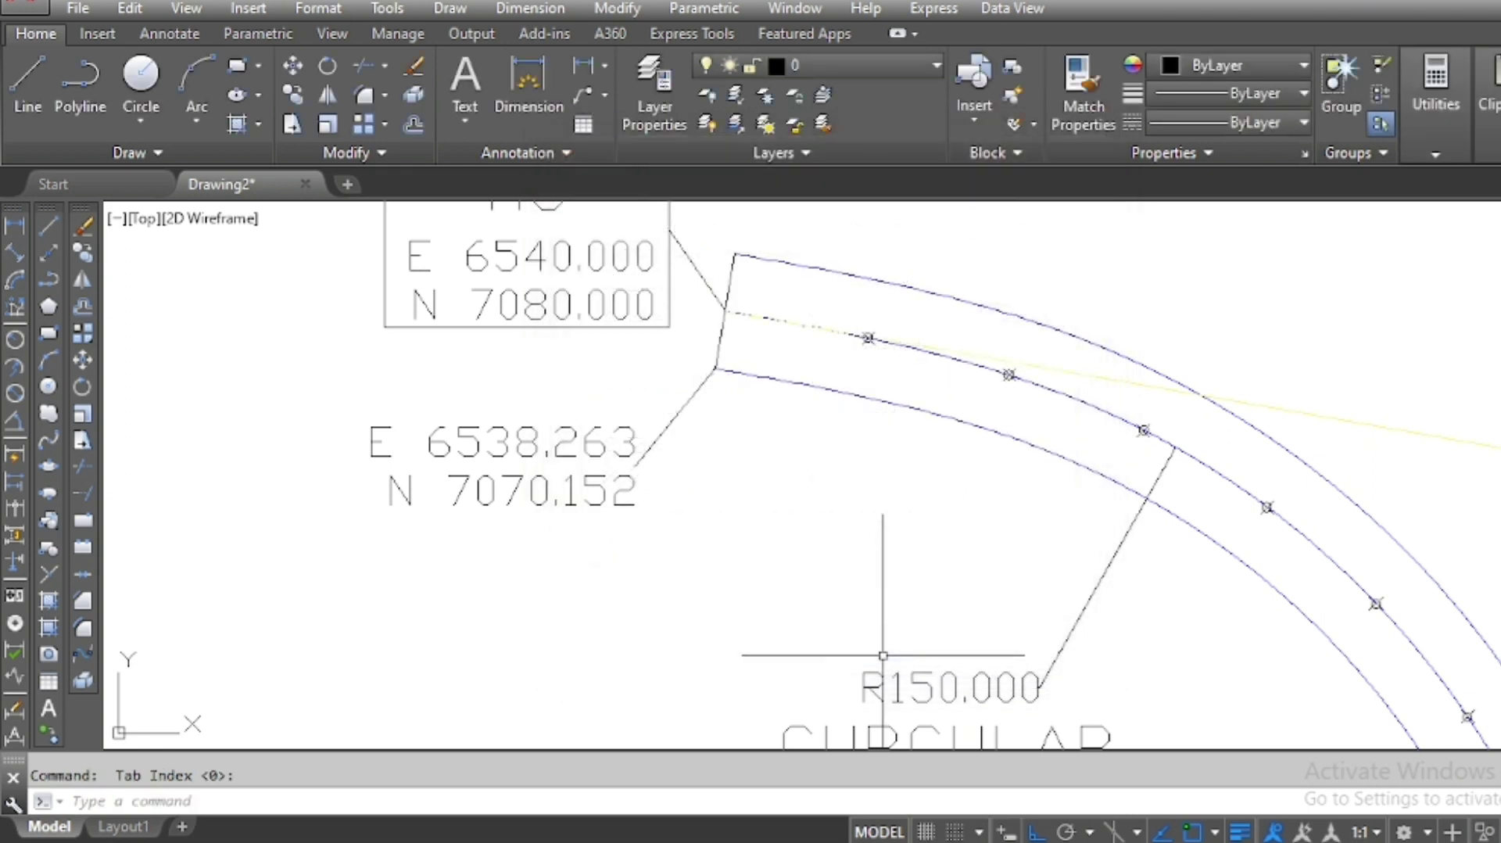
pyautogui.click(49, 279)
pyautogui.scroll(5, 866, 328)
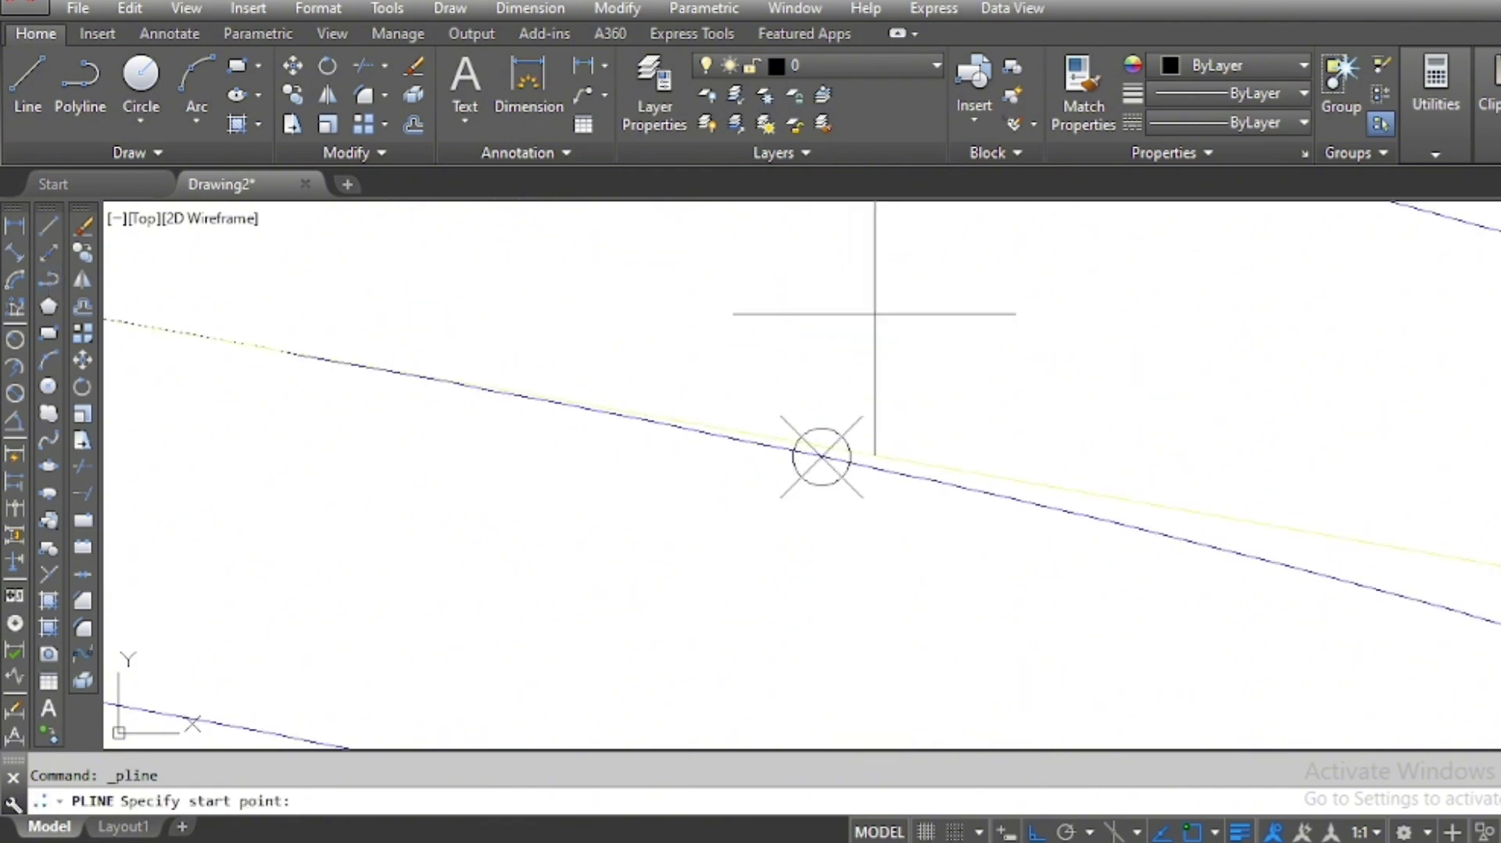
pyautogui.scroll(3, 915, 420)
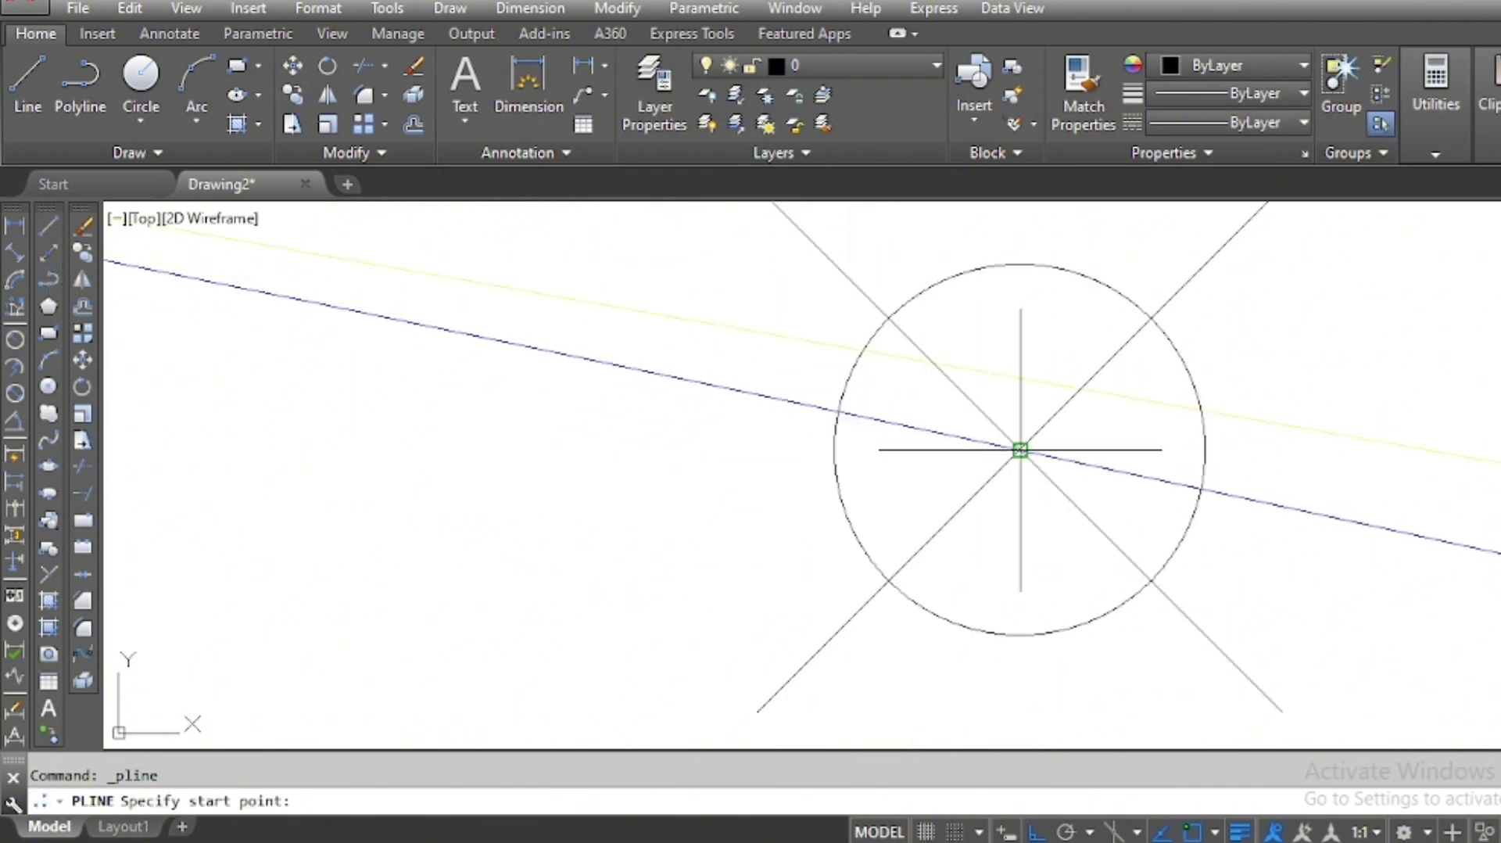
# Draw a line from the next centreline point perpendicular onto the inner road edge
pyautogui.click(1021, 449)
pyautogui.scroll(-5, 965, 335)
pyautogui.scroll(3, 805, 335)
pyautogui.scroll(3, 806, 469)
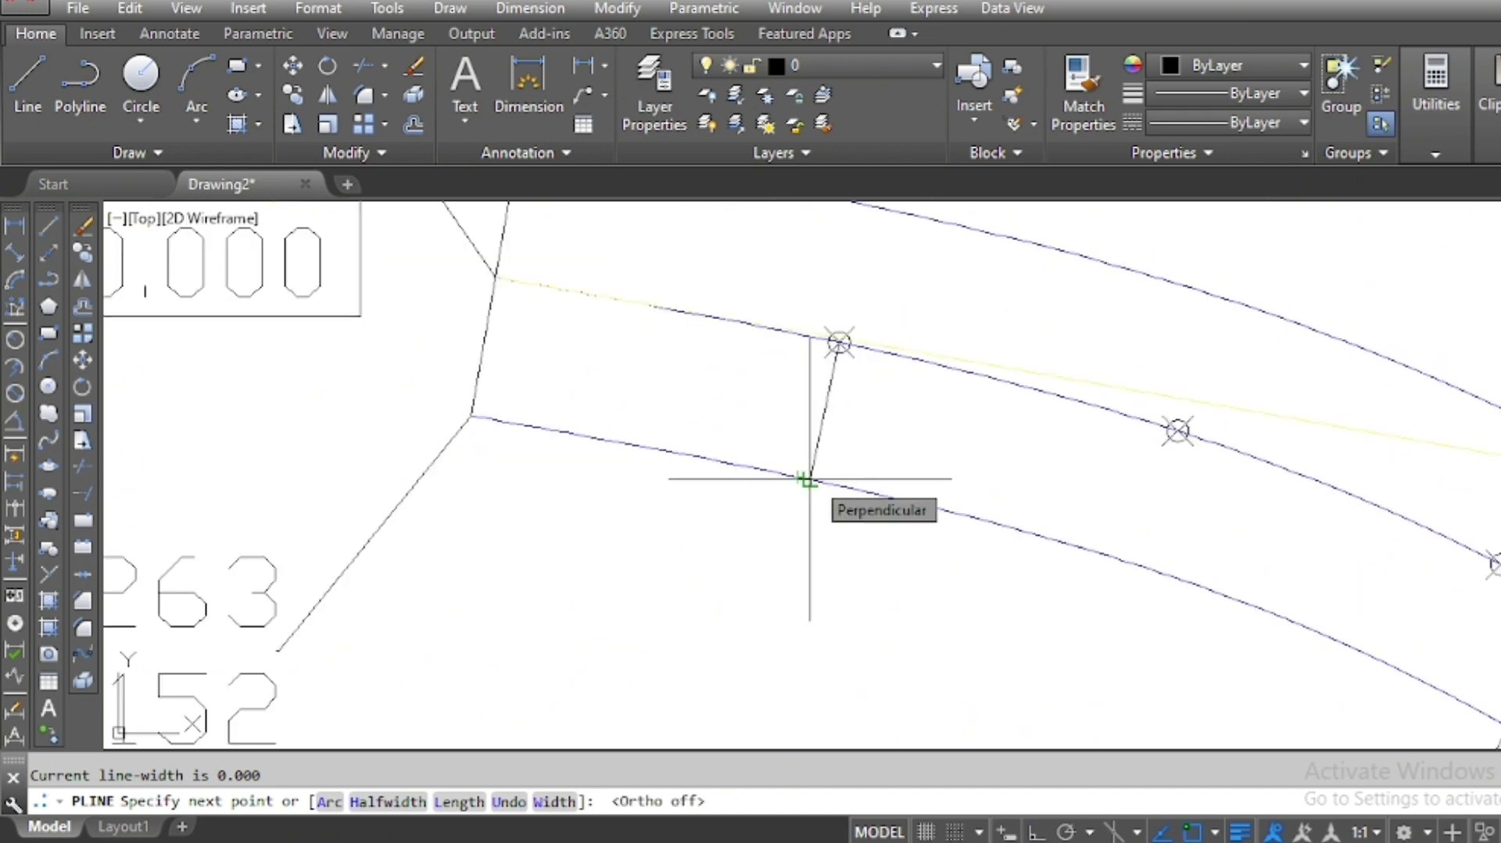
pyautogui.scroll(-2, 809, 478)
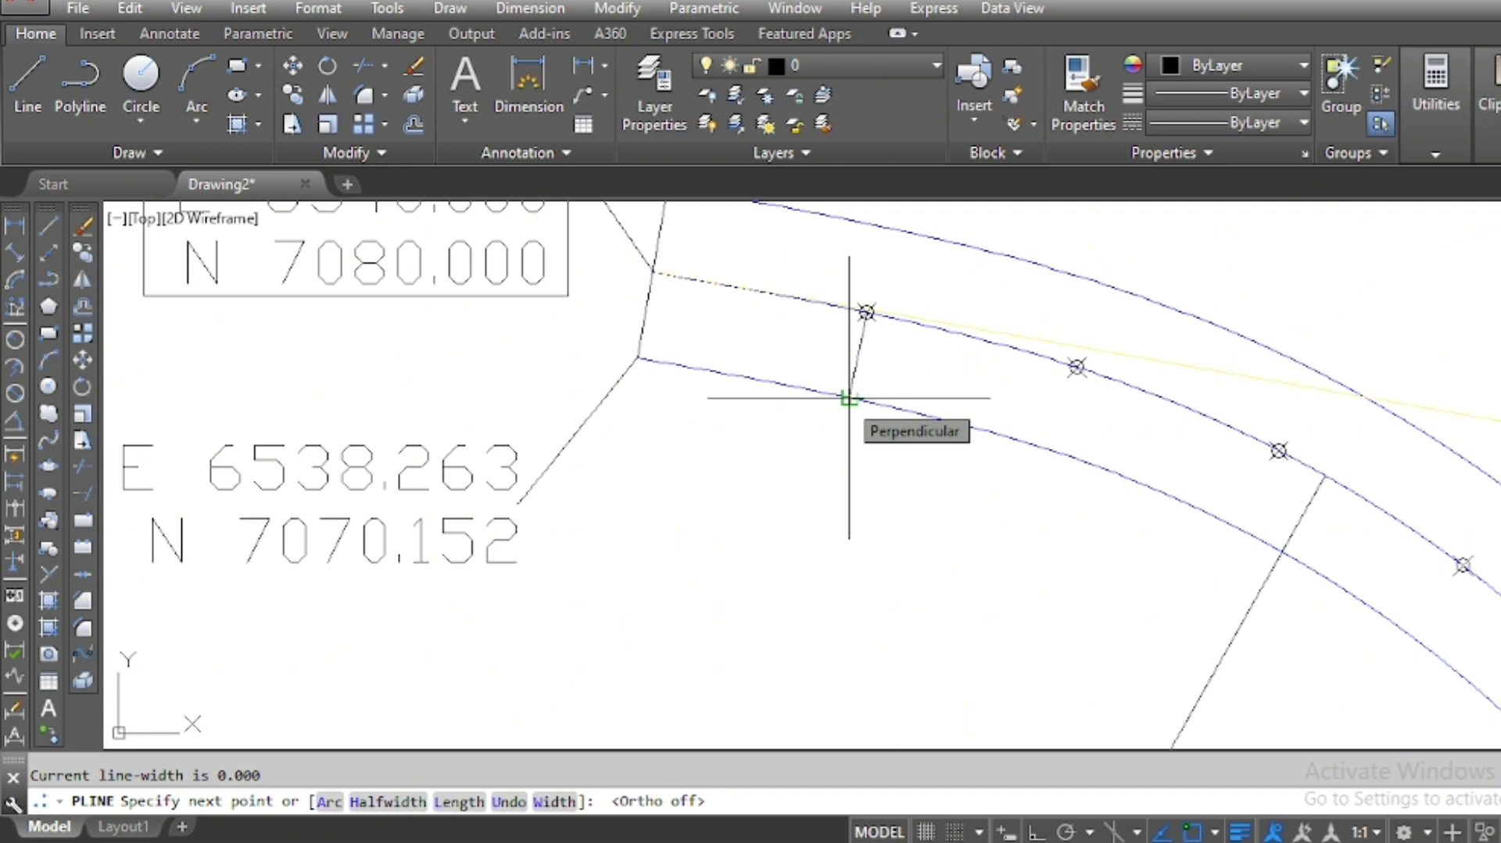
pyautogui.click(849, 398)
pyautogui.scroll(3, 848, 398)
pyautogui.press('Escape')
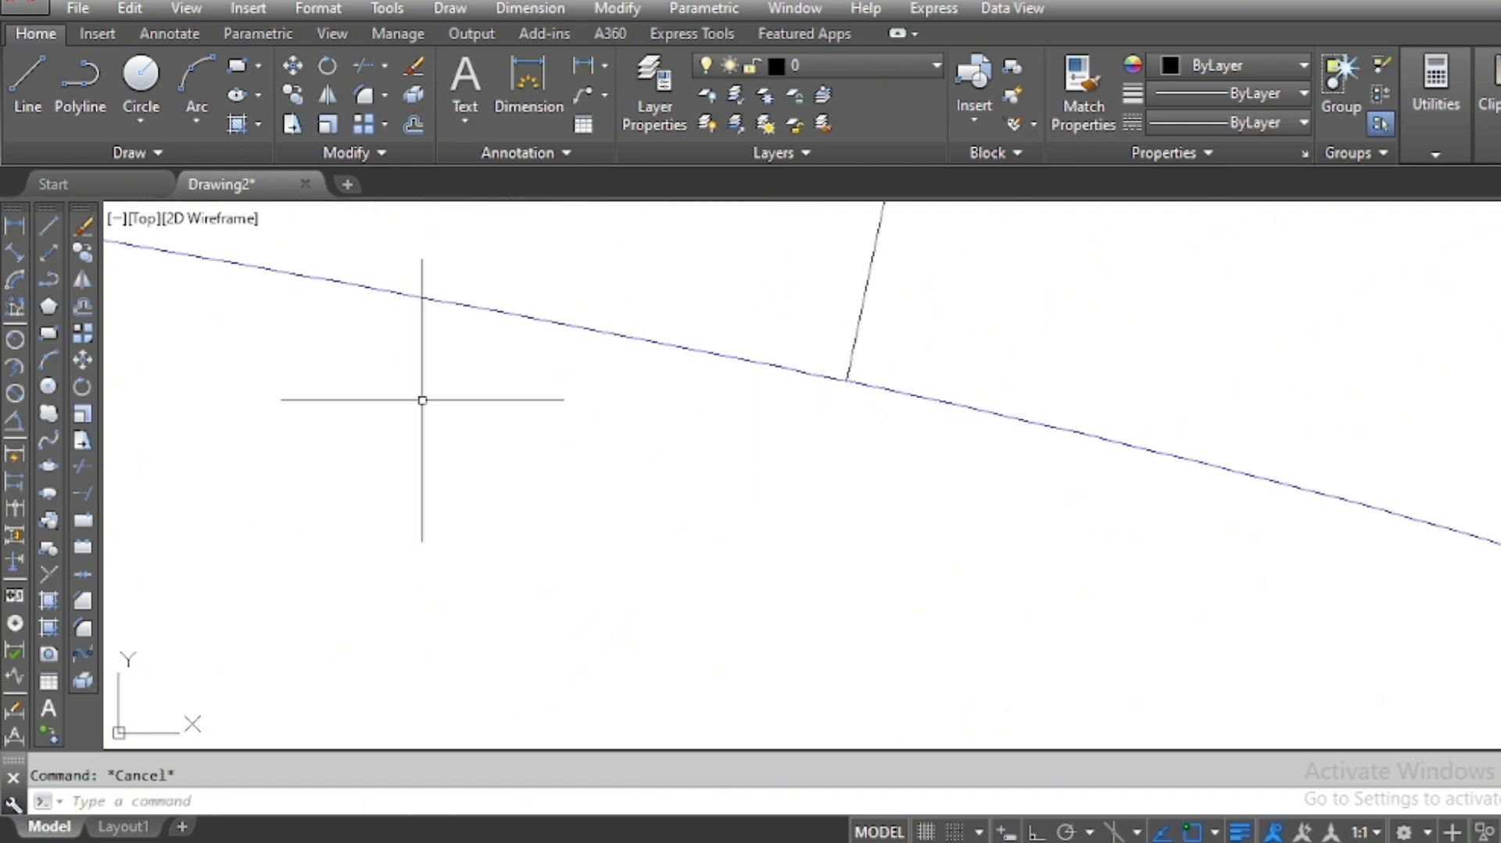
# Label the line's foot on the inner edge as E 6562.491, N 7065.594
pyautogui.write('k')
pyautogui.press('Return')
pyautogui.moveTo(821, 357); pyautogui.dragTo(755, 422, button='middle')
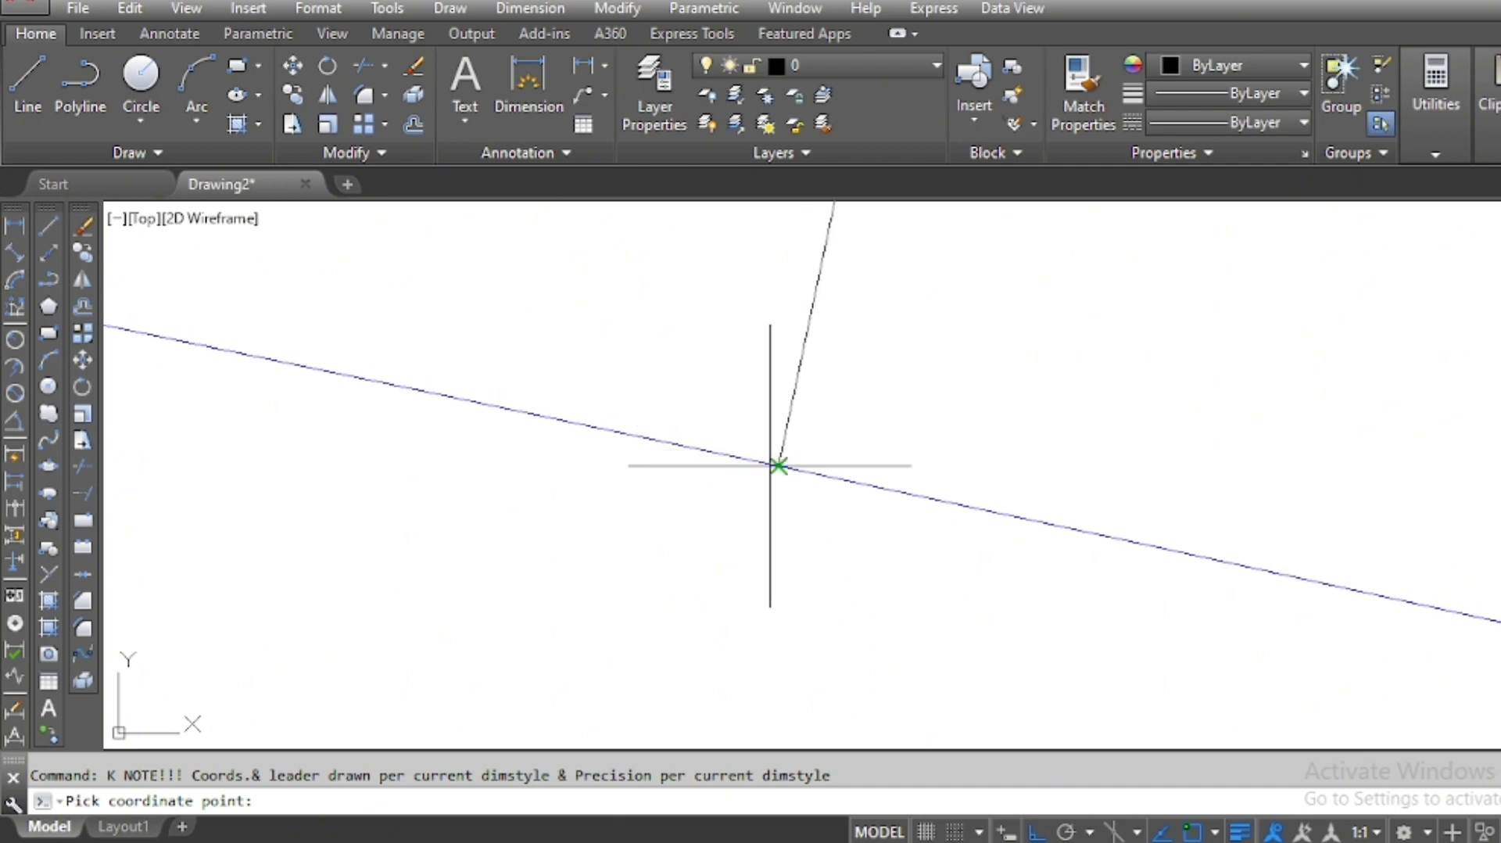
pyautogui.click(777, 464)
pyautogui.scroll(-2, 803, 312)
pyautogui.scroll(-3, 803, 301)
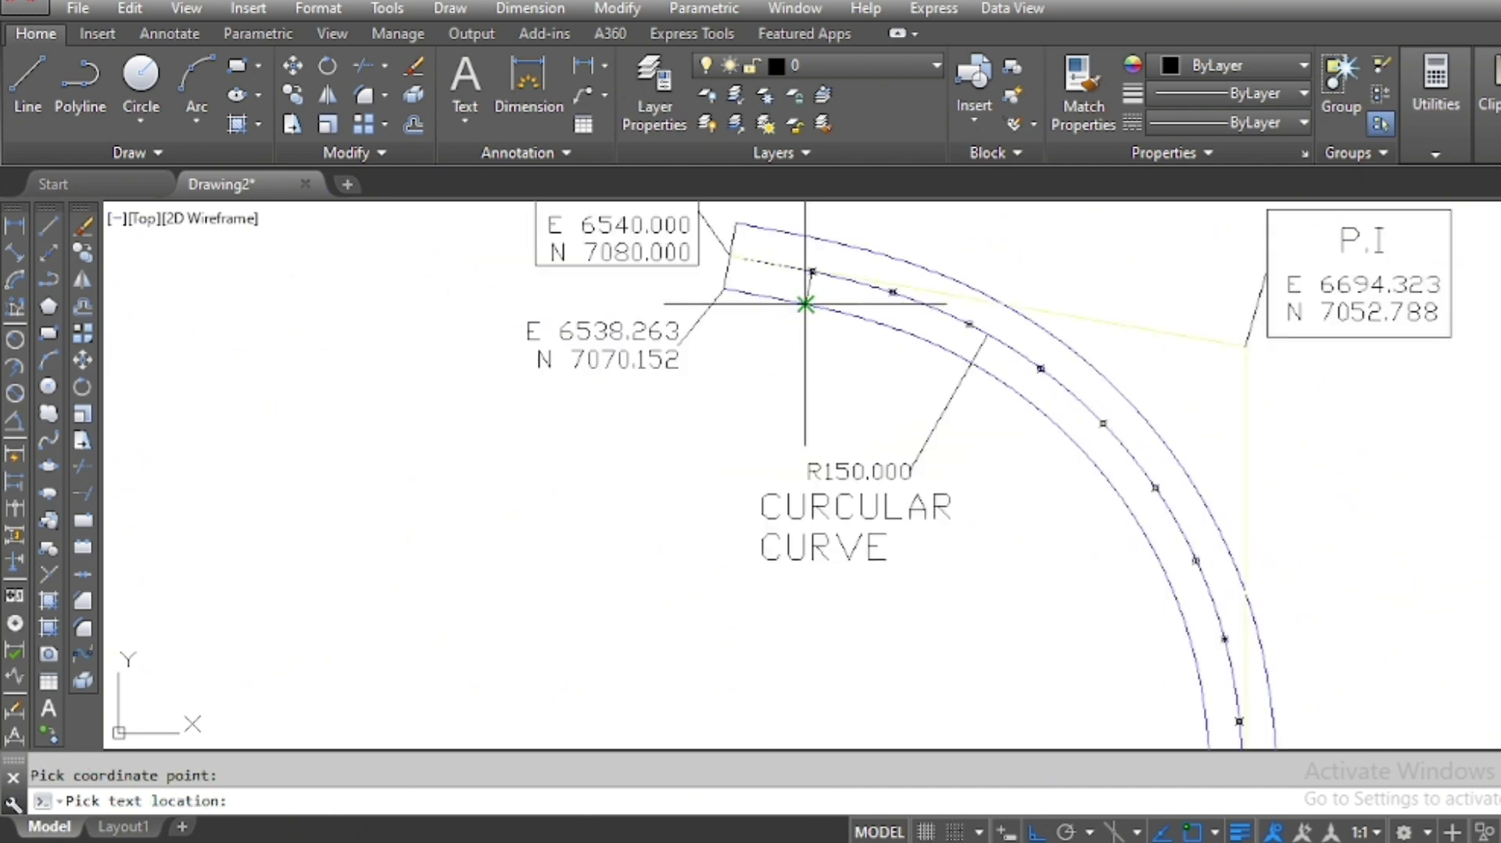
pyautogui.scroll(2, 805, 295)
pyautogui.click(775, 425)
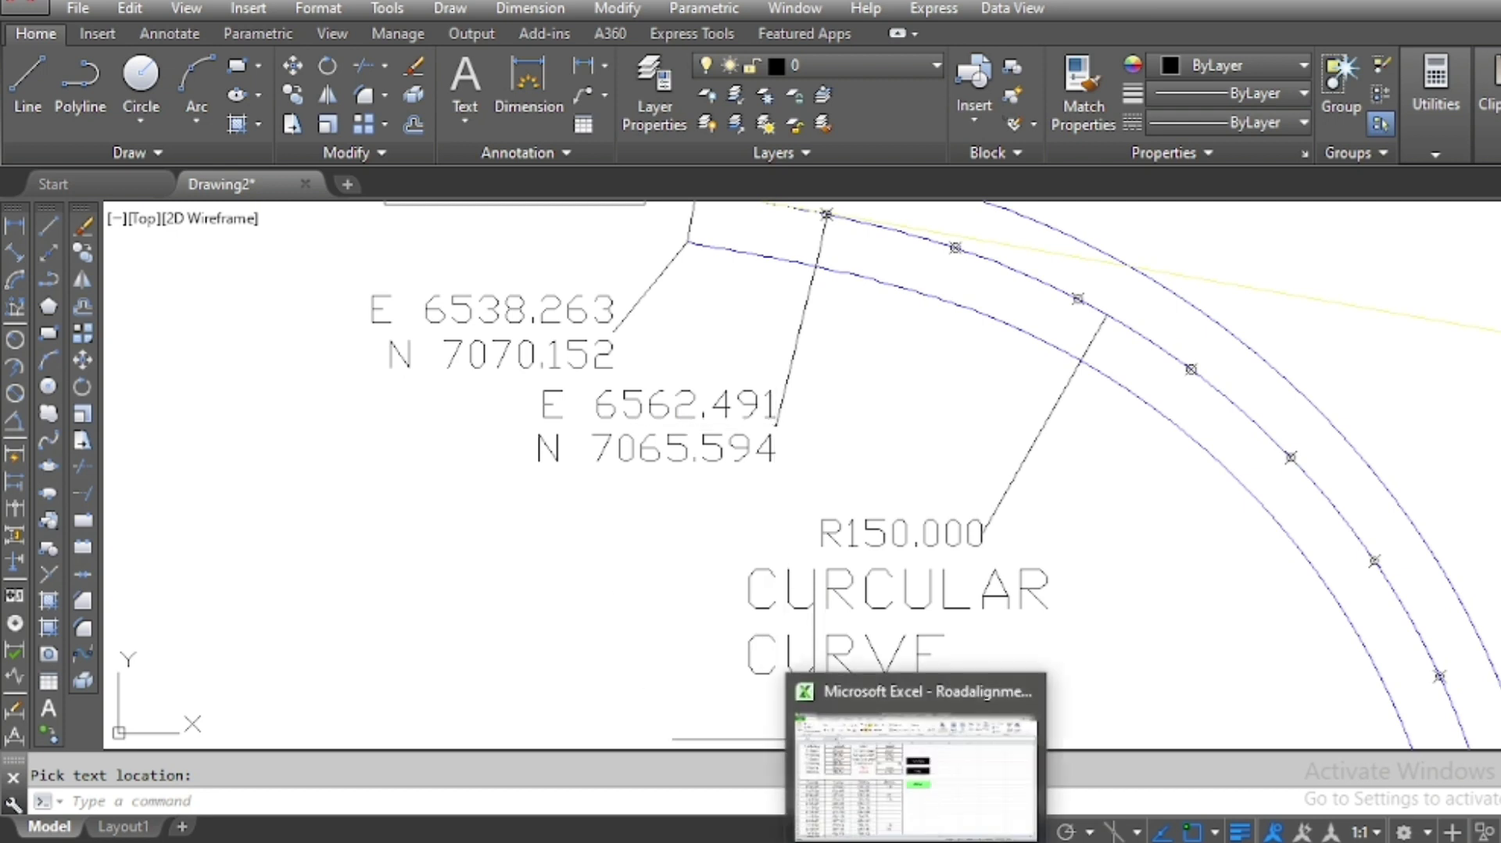
# Set the Offset in D7 to -10 and recalculate; 3+030.000 becomes 6541.737 / 7089.848
pyautogui.click(904, 696)
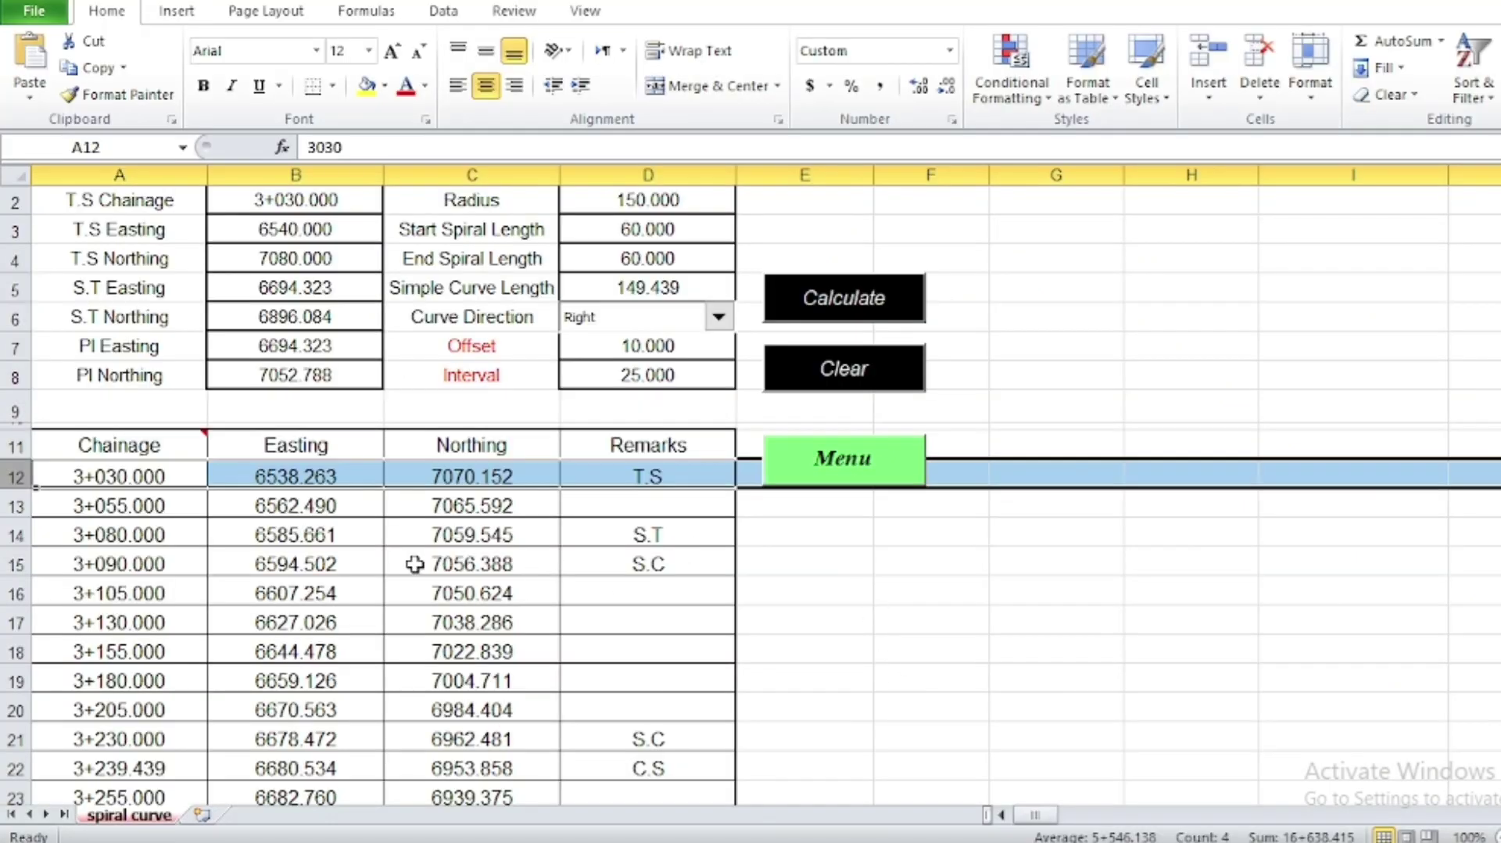
pyautogui.click(16, 506)
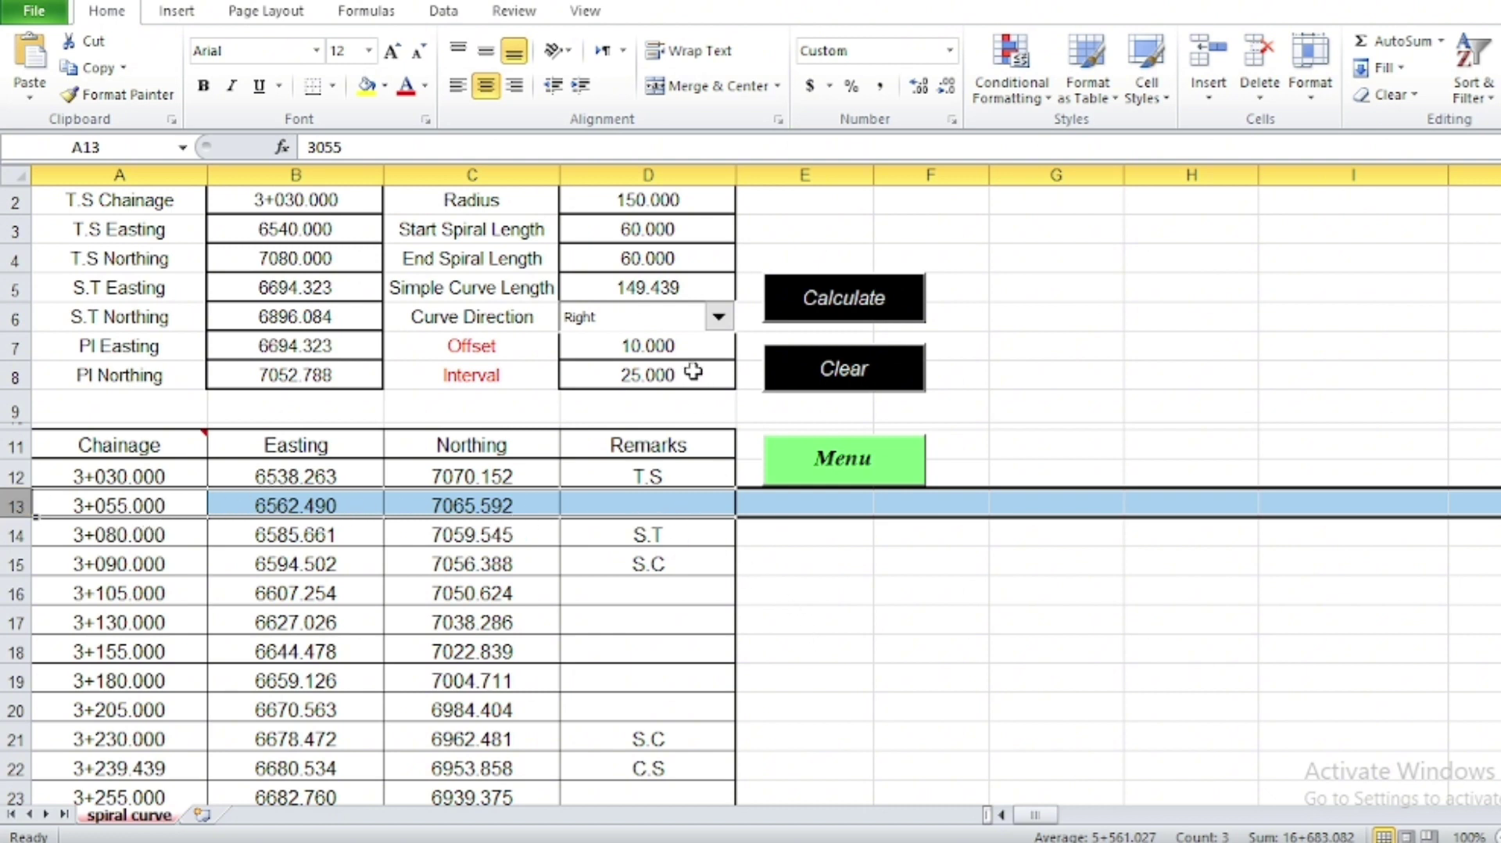
pyautogui.click(687, 346)
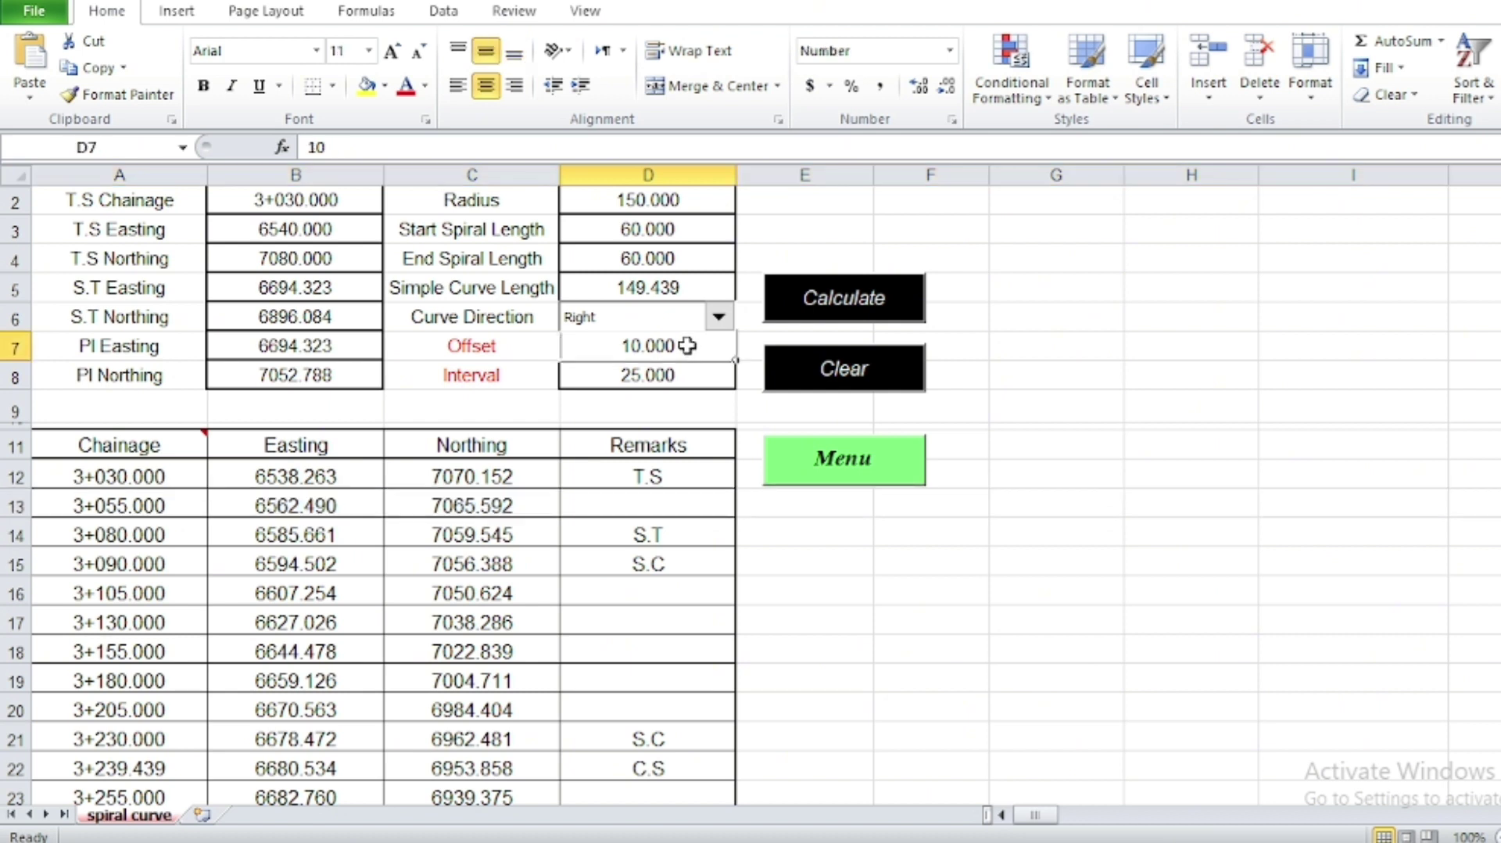
pyautogui.write('-10')
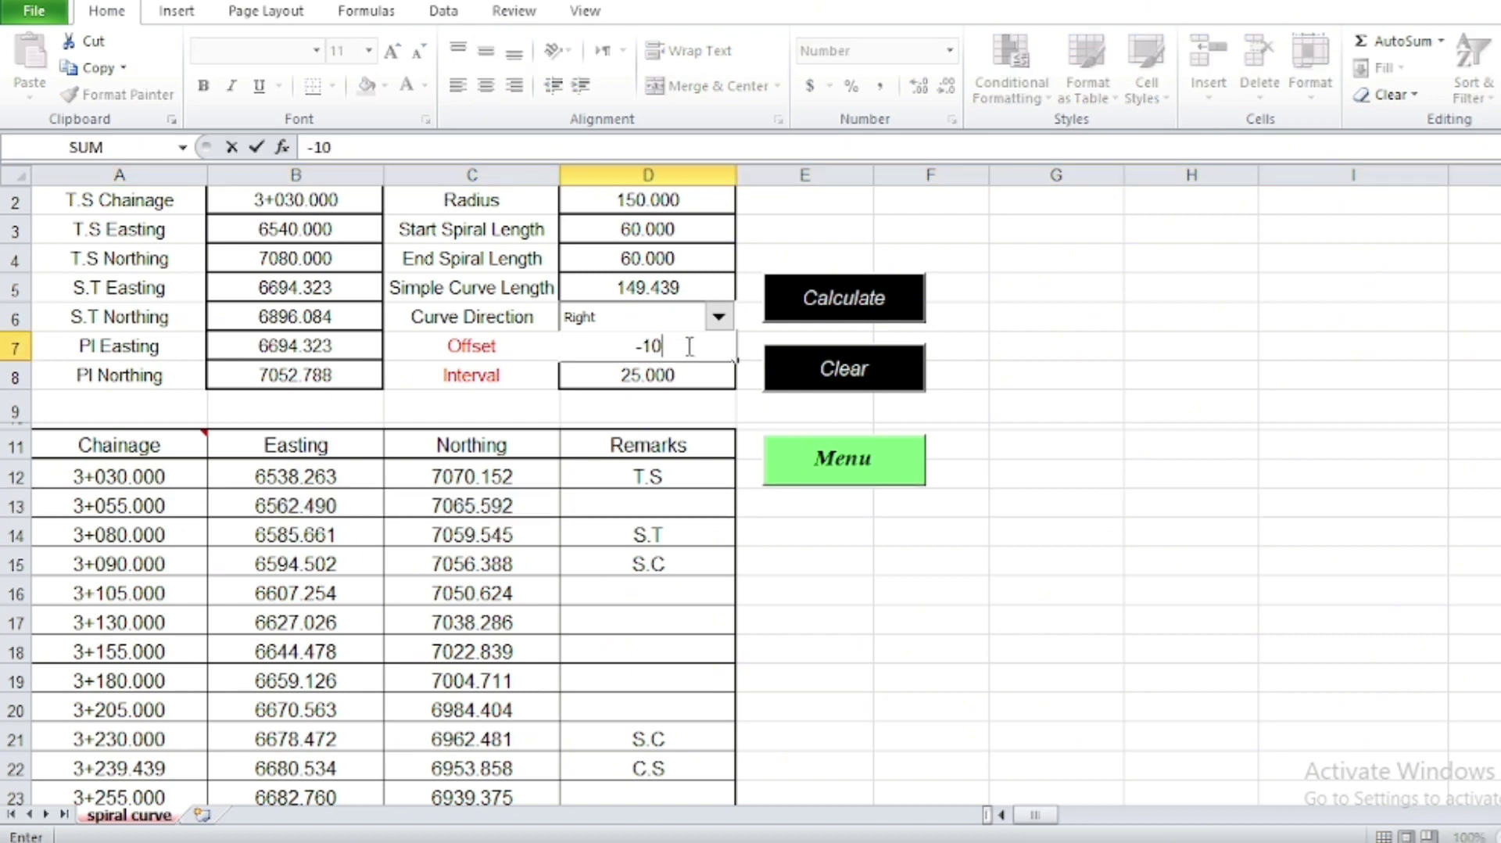
pyautogui.press('Return')
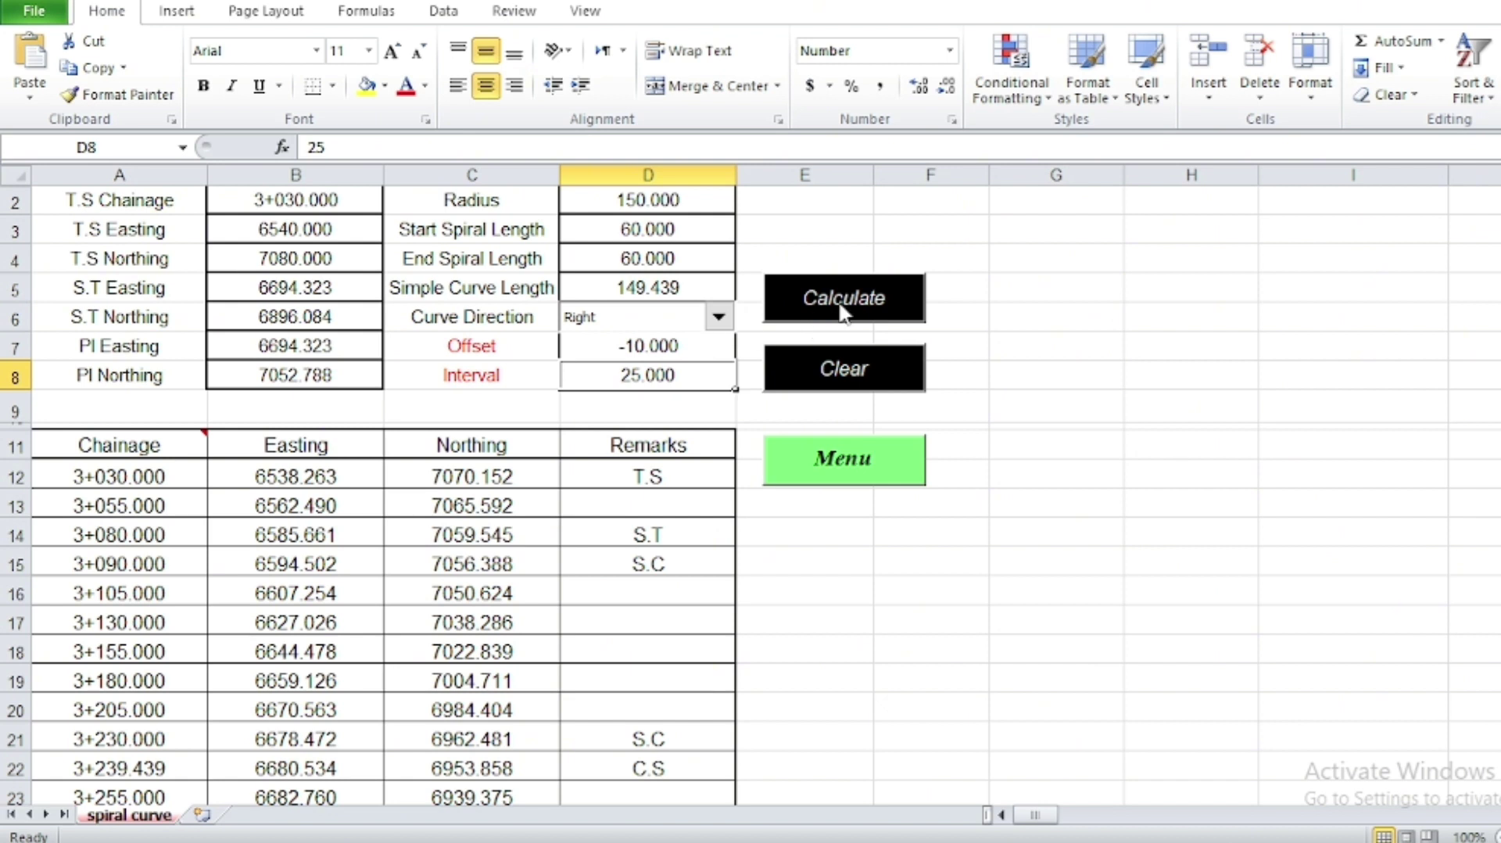
pyautogui.click(845, 305)
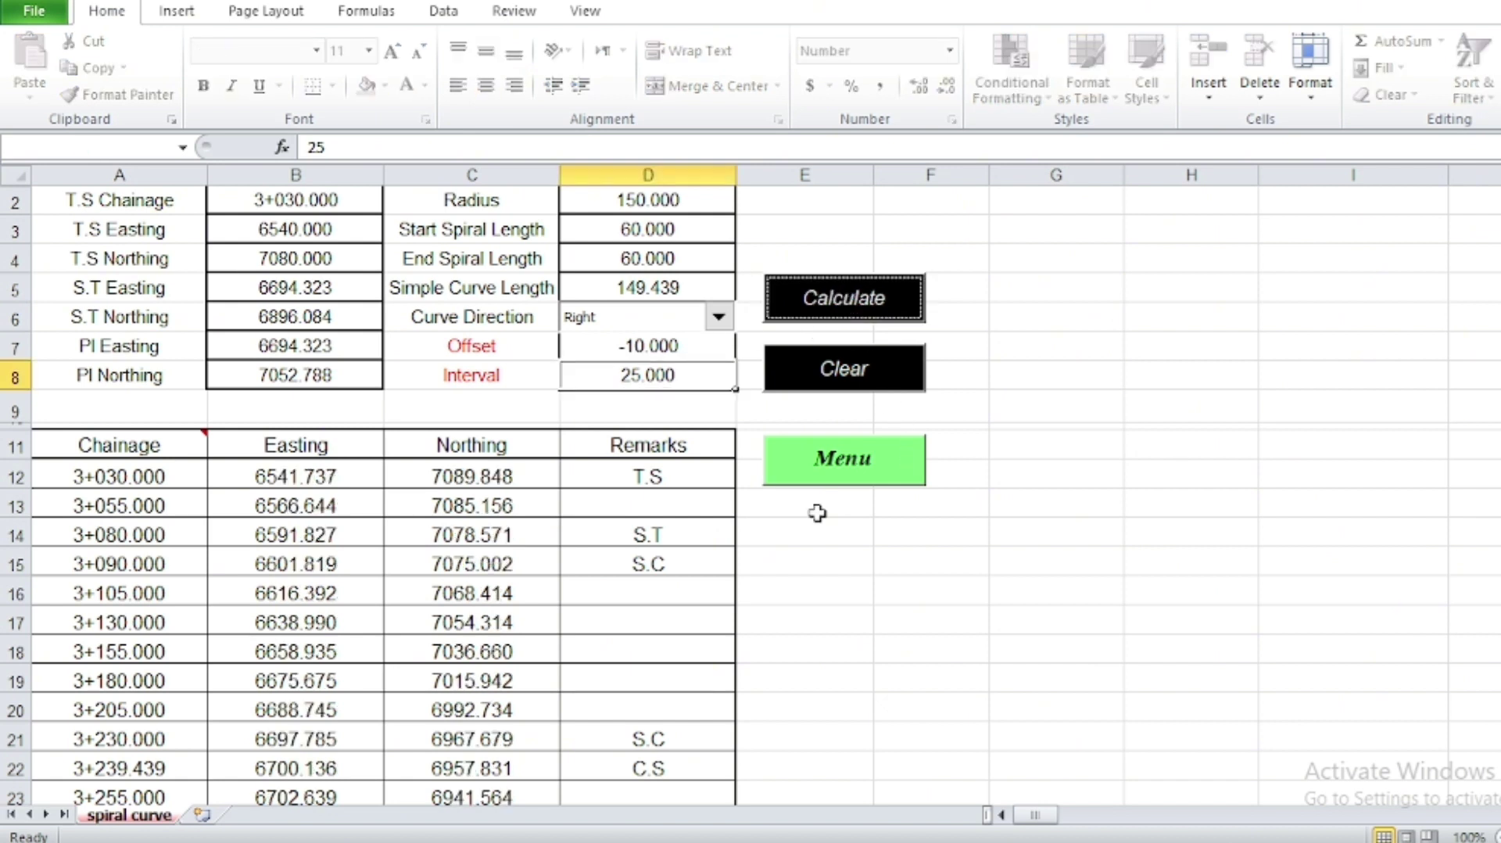
pyautogui.click(16, 474)
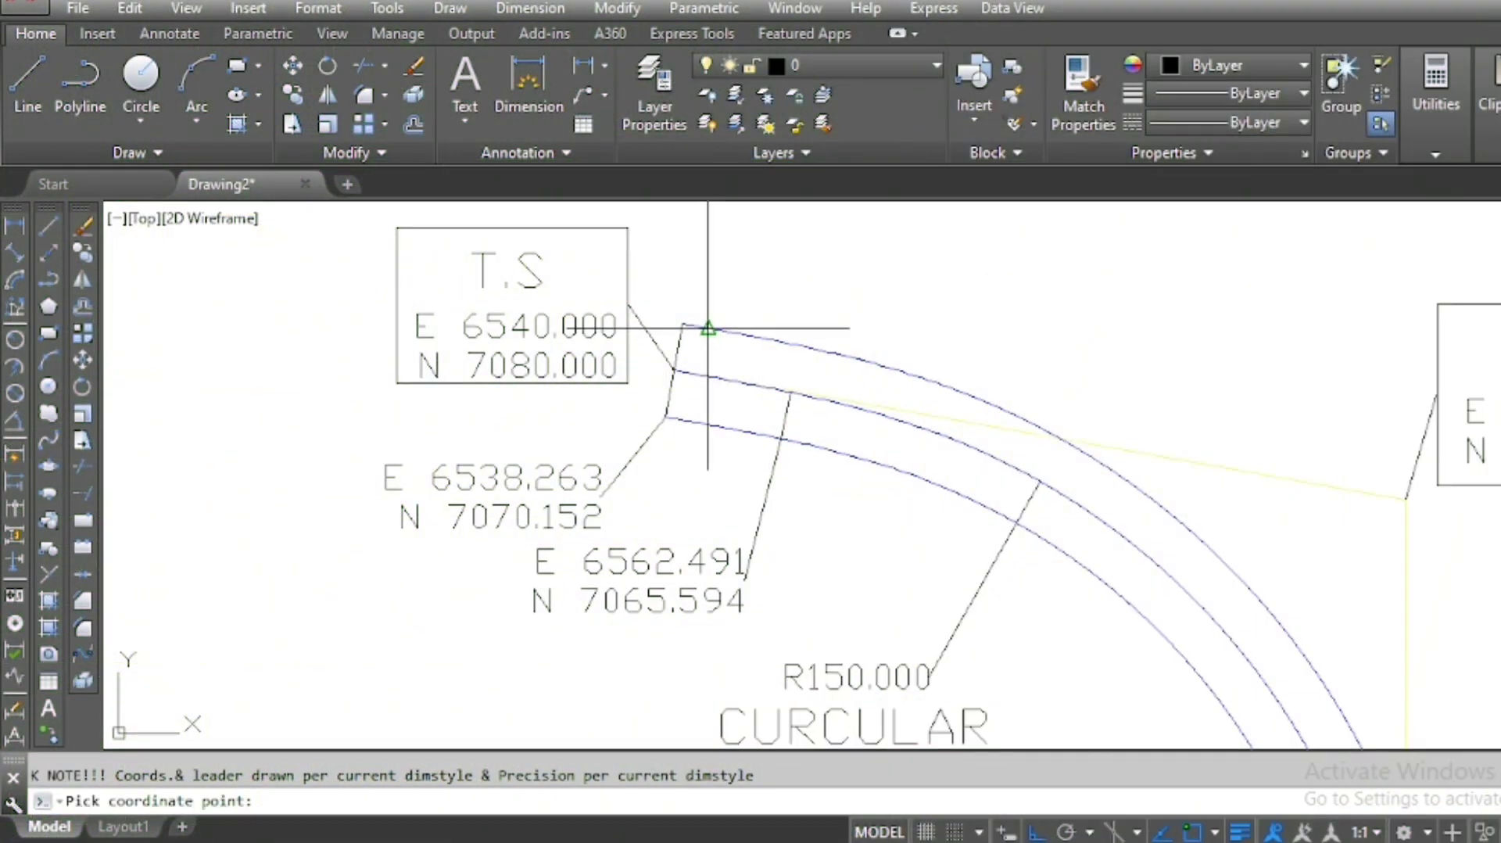
# Label the -10 m edge's start corner E 6541.737, N 7089.848 and check it against Excel
pyautogui.scroll(5, 687, 318)
pyautogui.scroll(2, 687, 318)
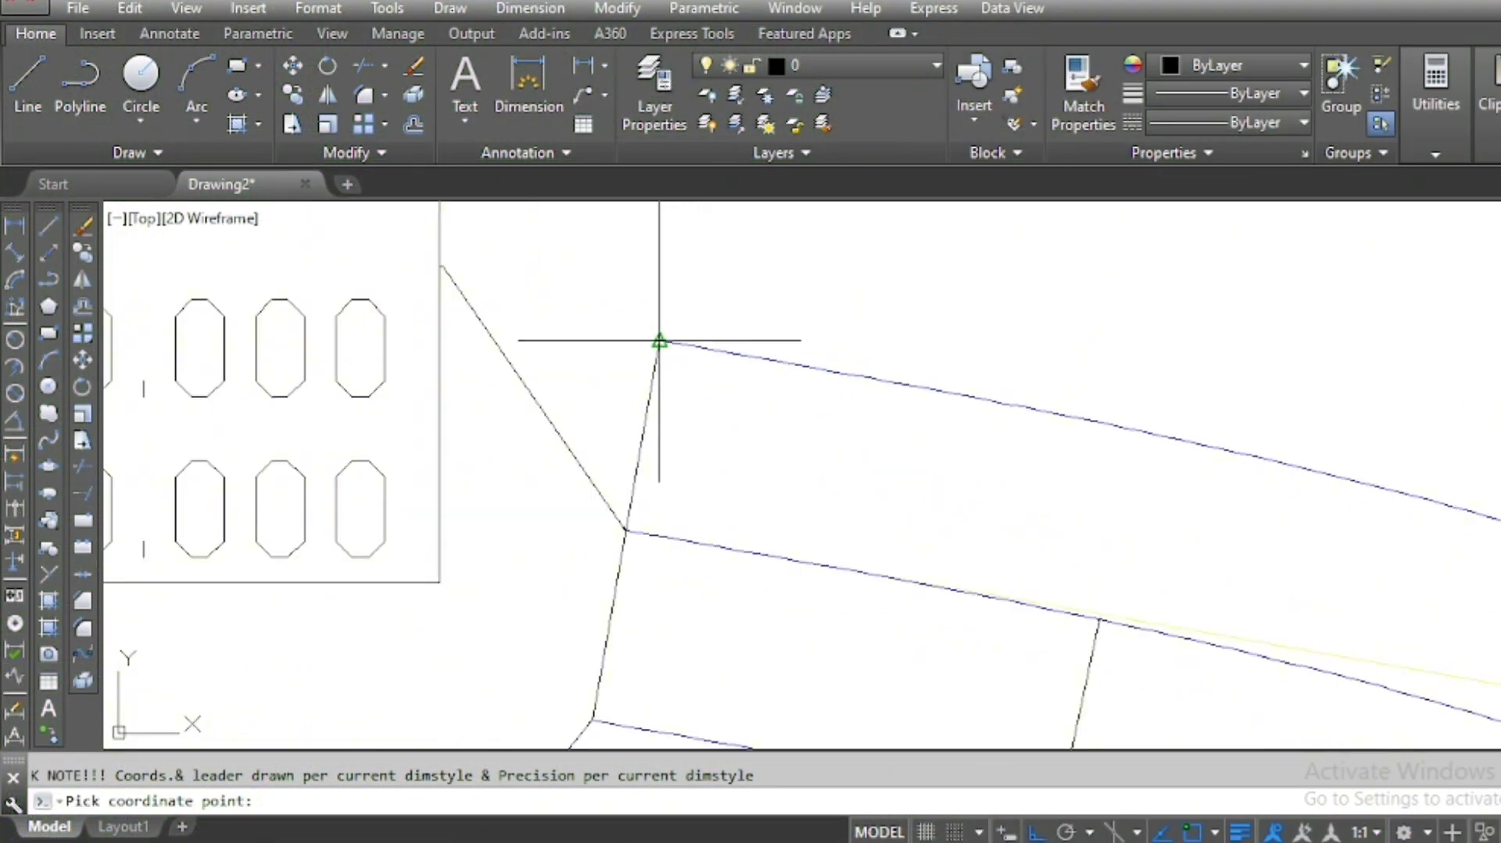
pyautogui.scroll(2, 660, 340)
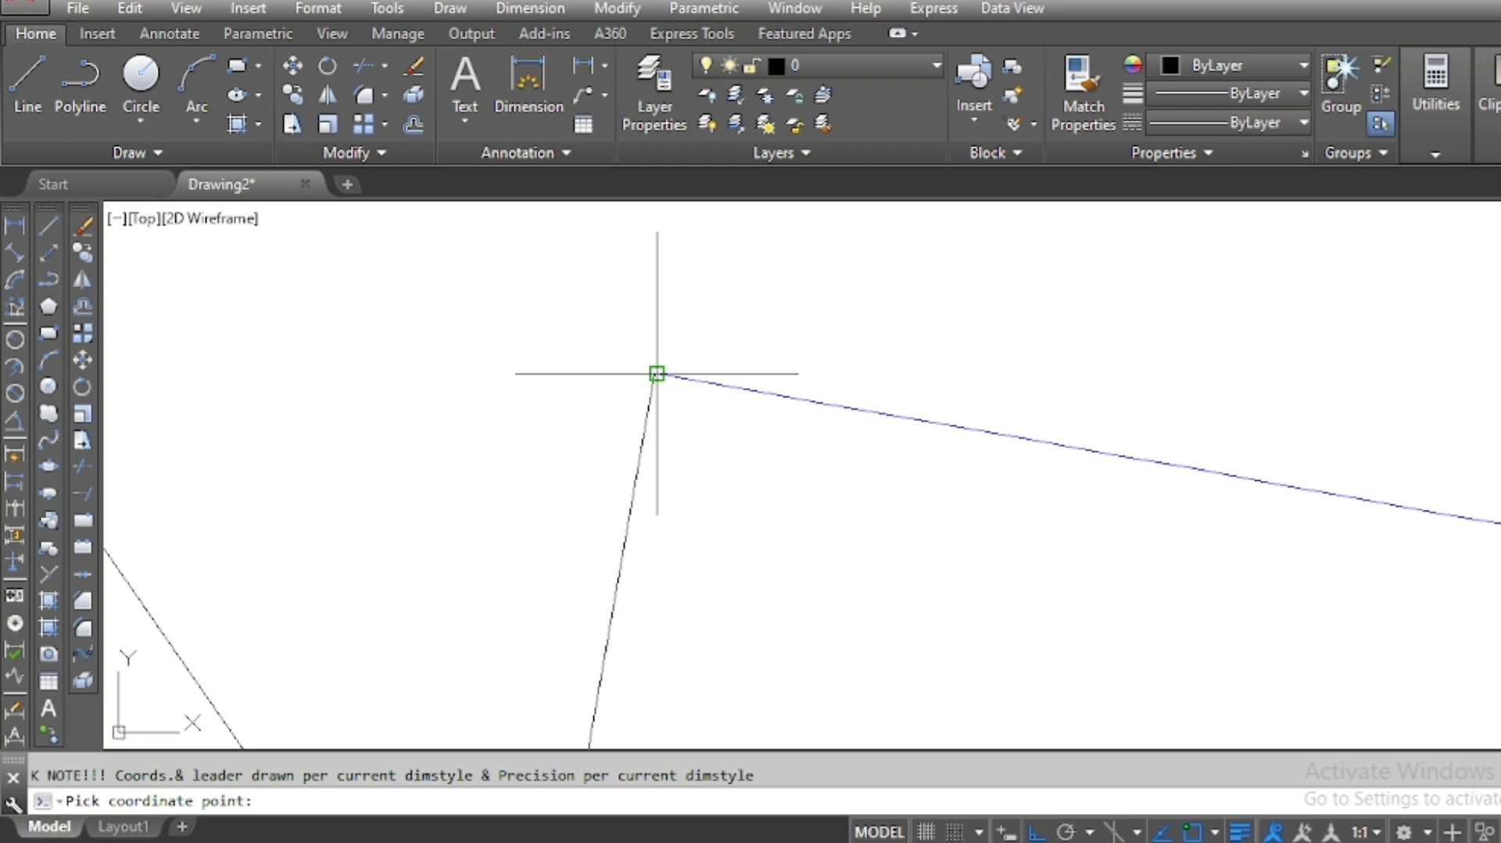
pyautogui.moveTo(688, 377)
pyautogui.mouseDown(button='middle')
pyautogui.moveTo(585, 395)
pyautogui.moveTo(565, 365)
pyautogui.mouseUp(button='middle')
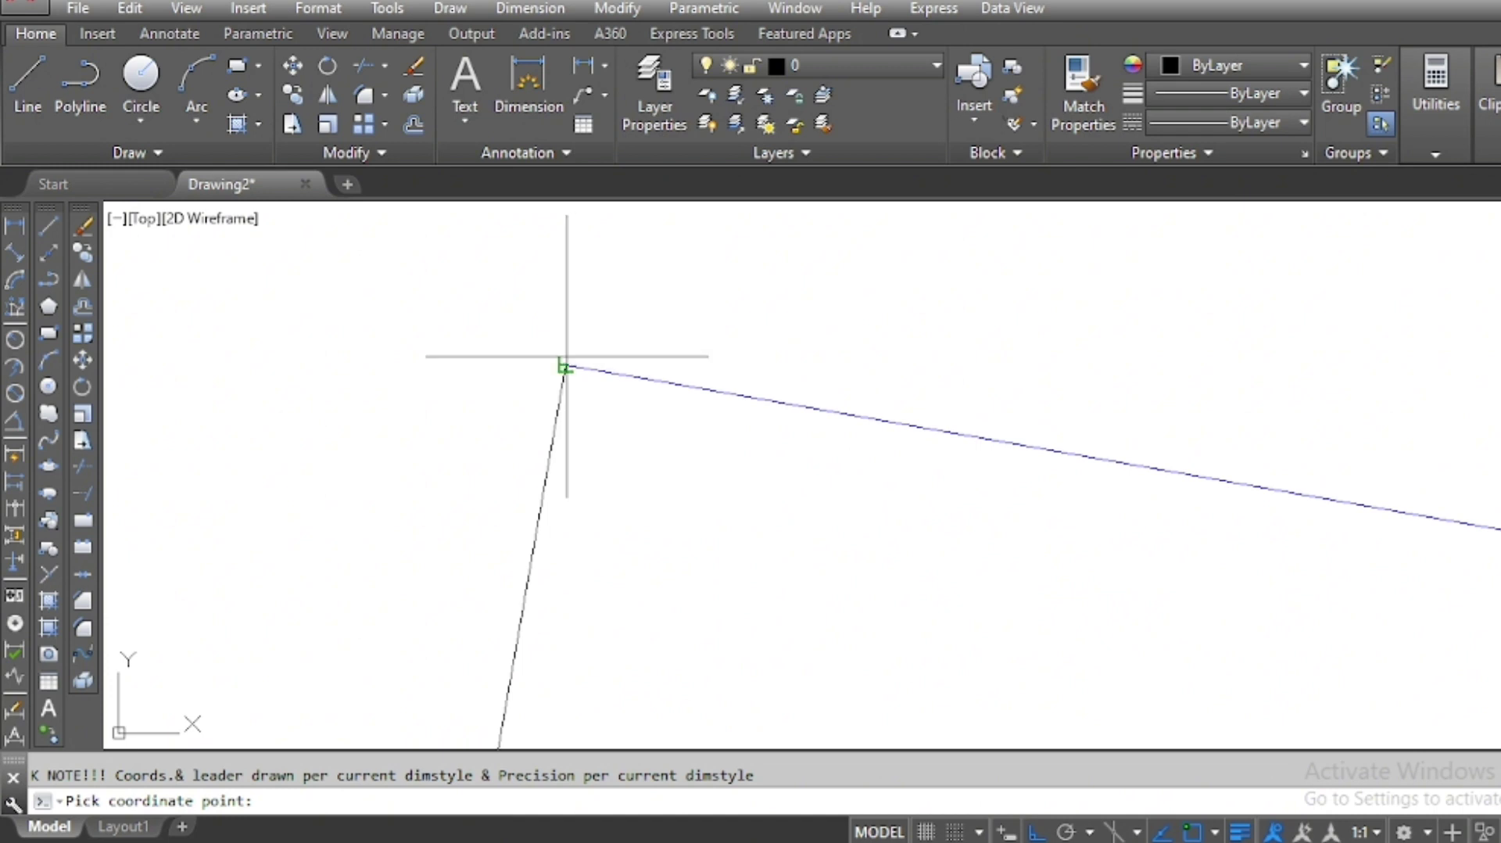
pyautogui.click(565, 364)
pyautogui.moveTo(557, 356); pyautogui.dragTo(546, 451, button='middle')
pyautogui.scroll(-5, 546, 451)
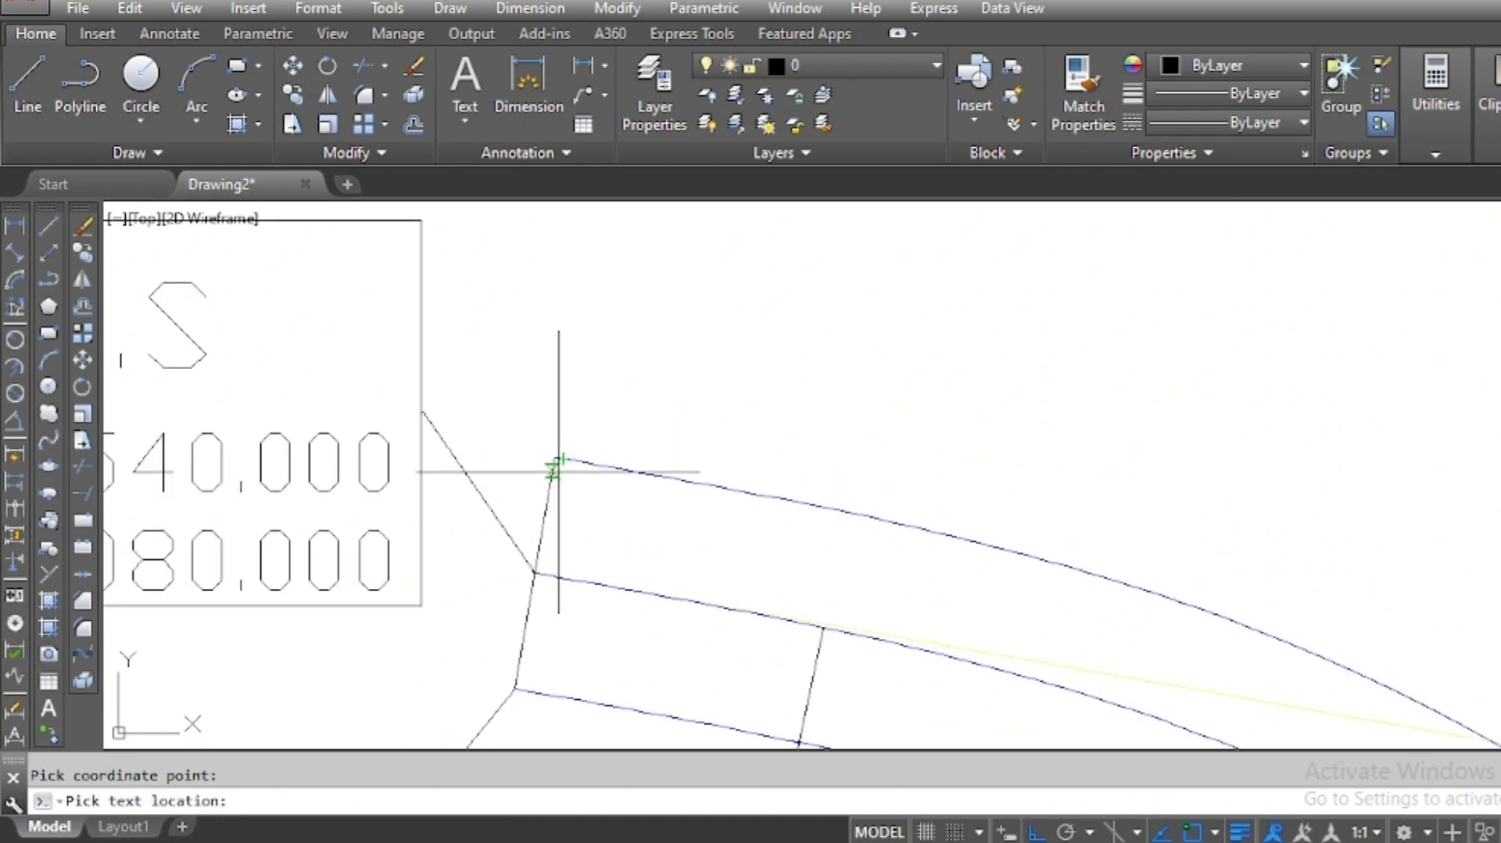
pyautogui.click(587, 409)
pyautogui.click(584, 409)
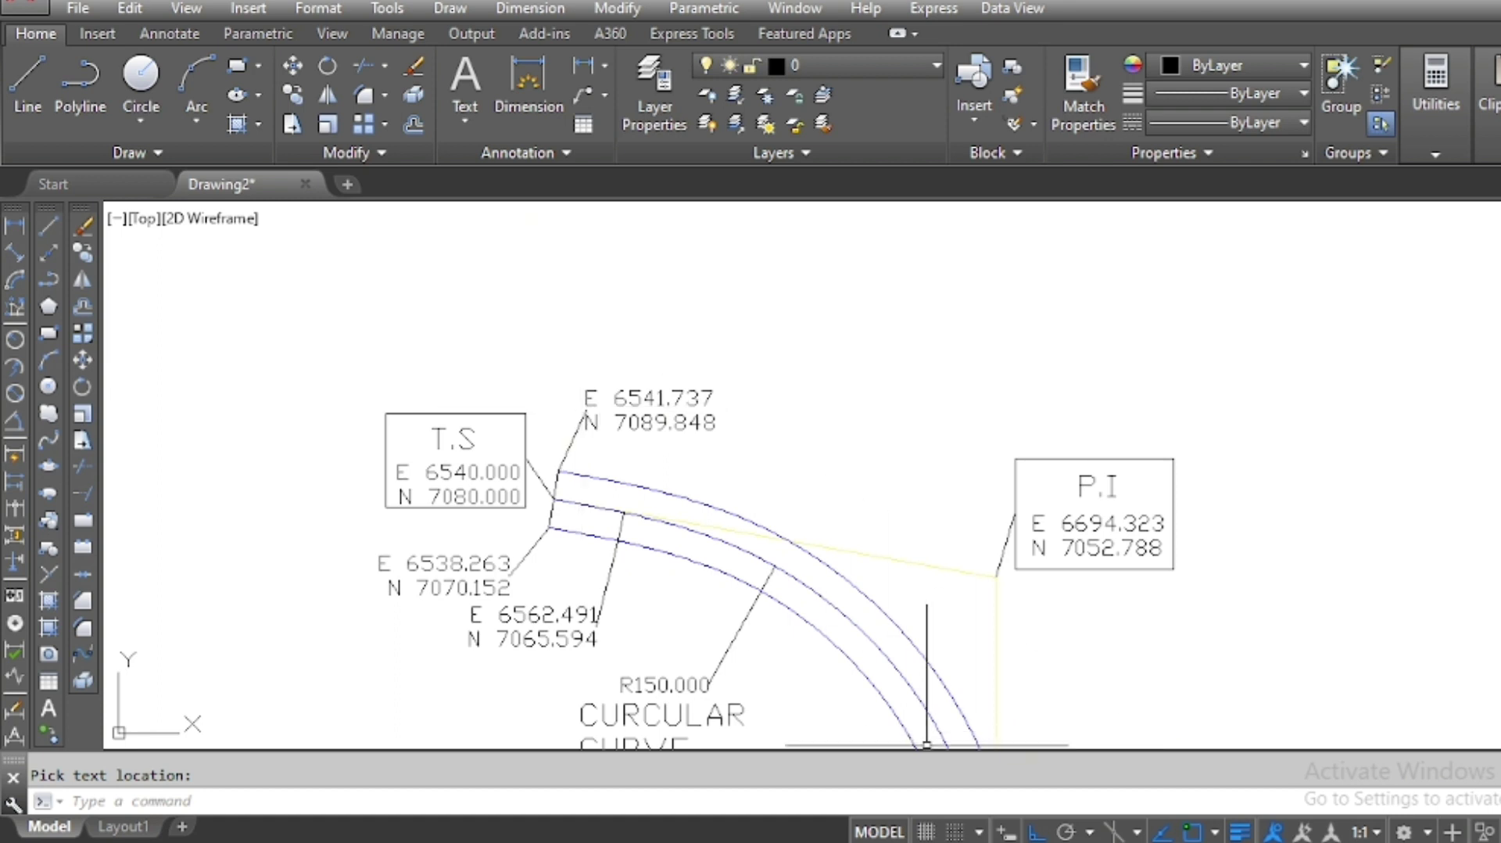
pyautogui.hotkey('alt', 'Tab')
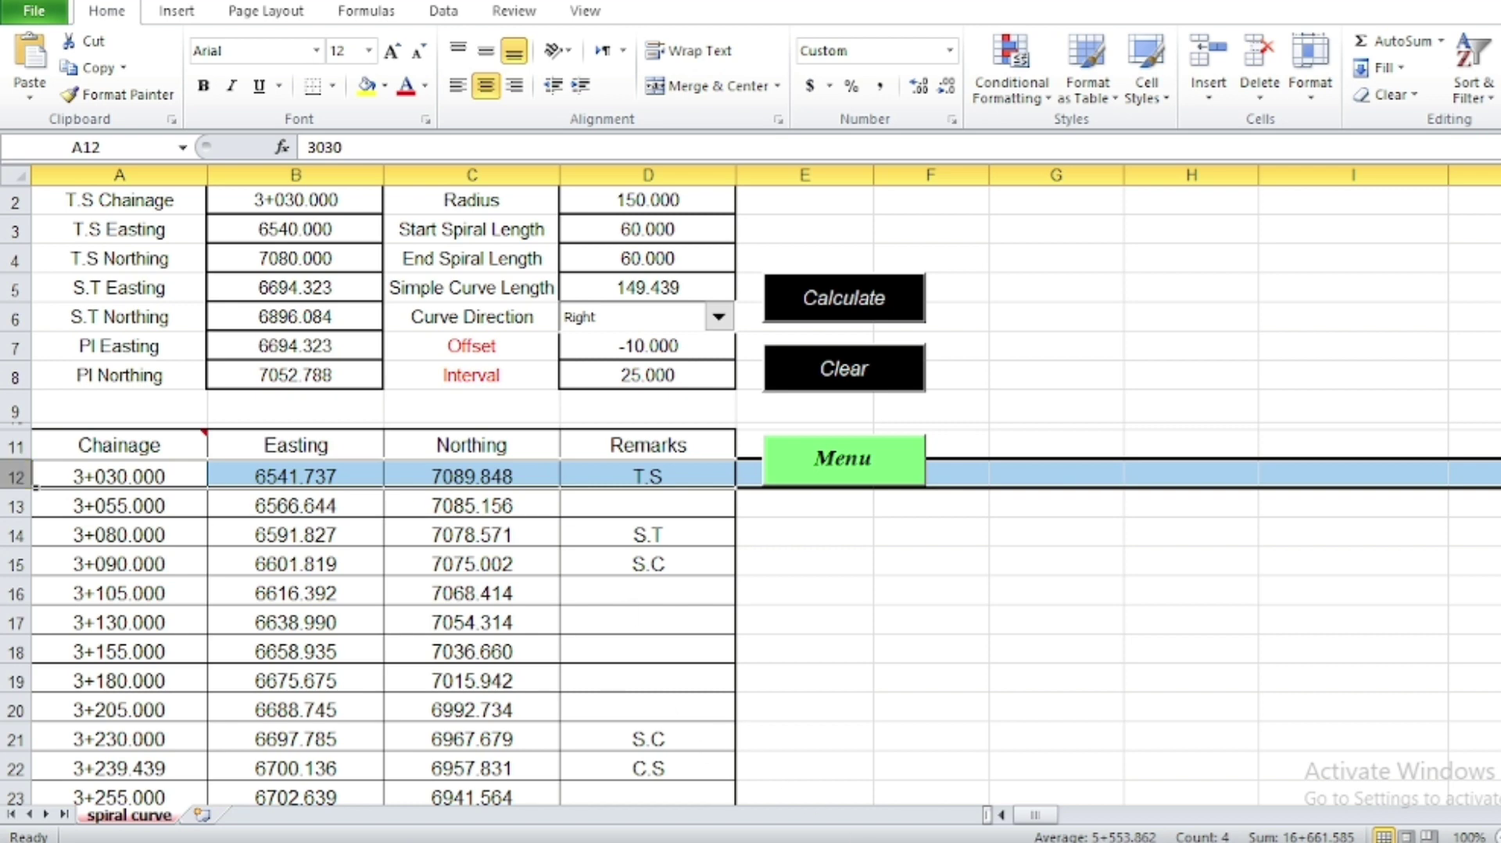
pyautogui.hotkey('alt', 'Tab')
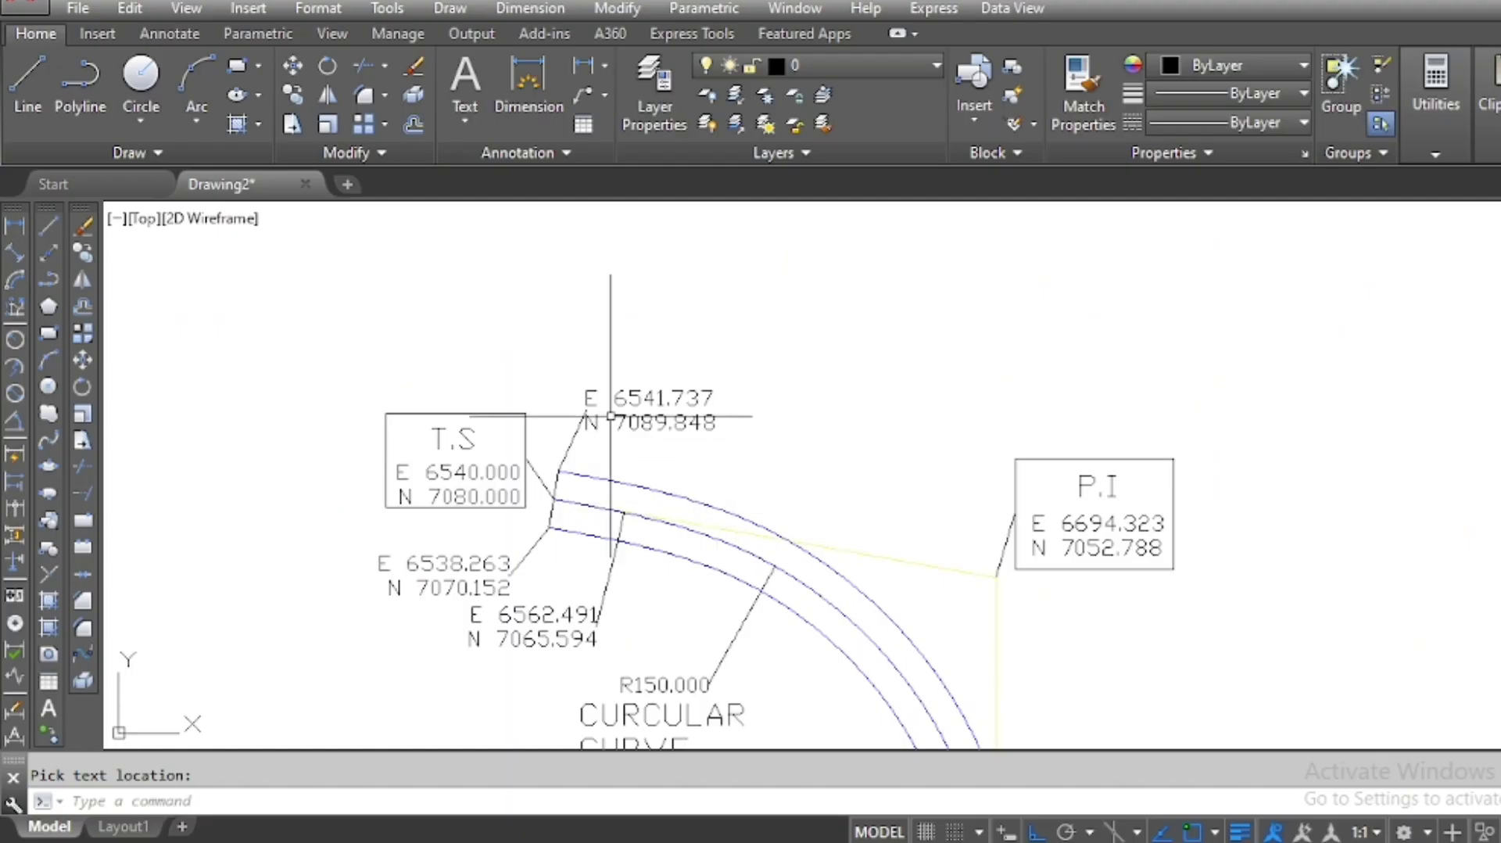
# Extend the station line to the outer offset curve used as the boundary edge
pyautogui.scroll(5, 637, 509)
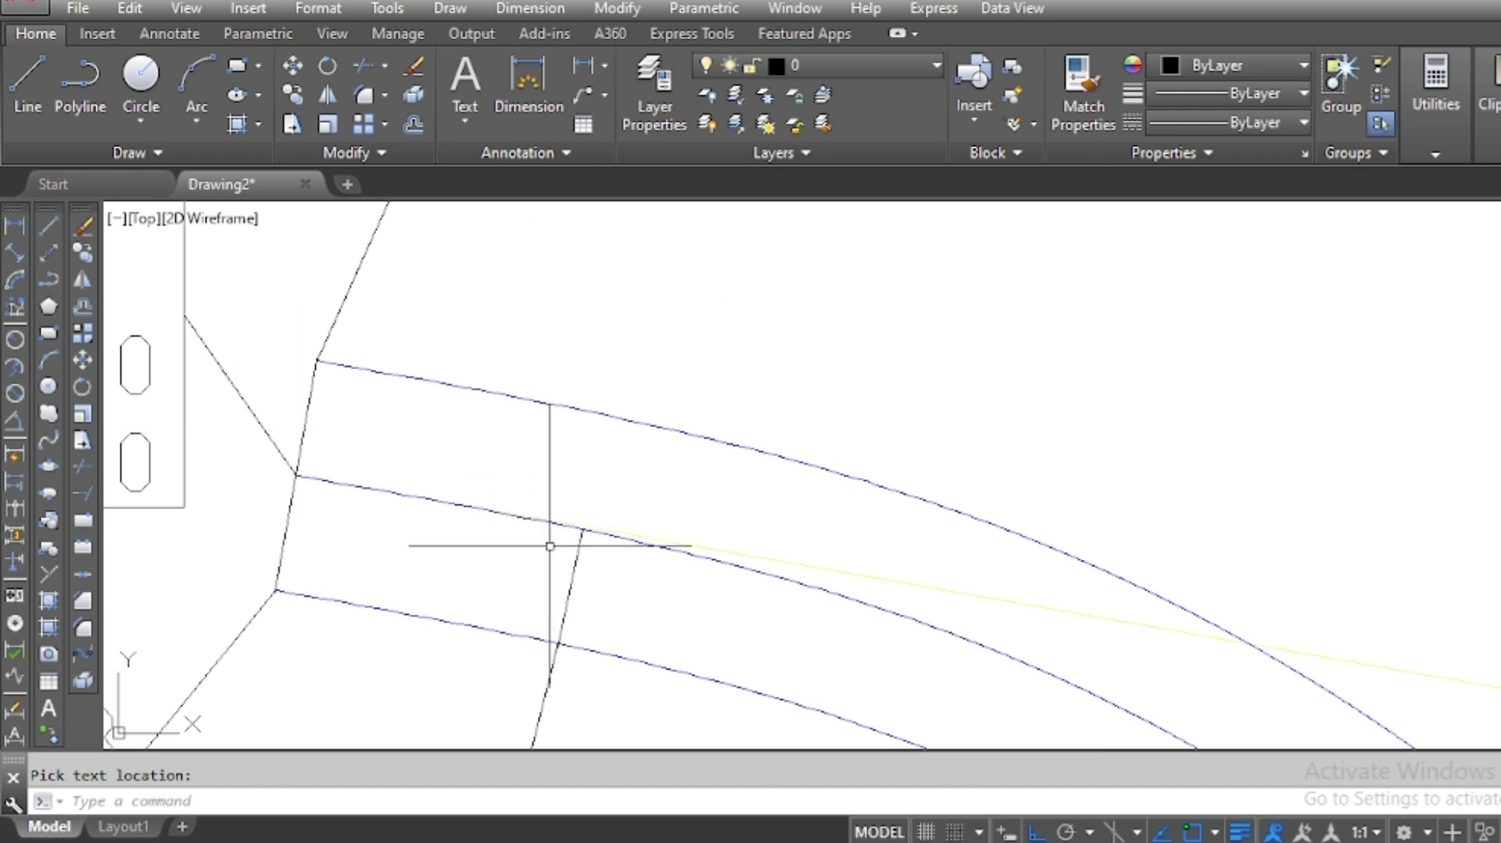
pyautogui.press('Escape')
pyautogui.click(590, 577)
pyautogui.press('Escape')
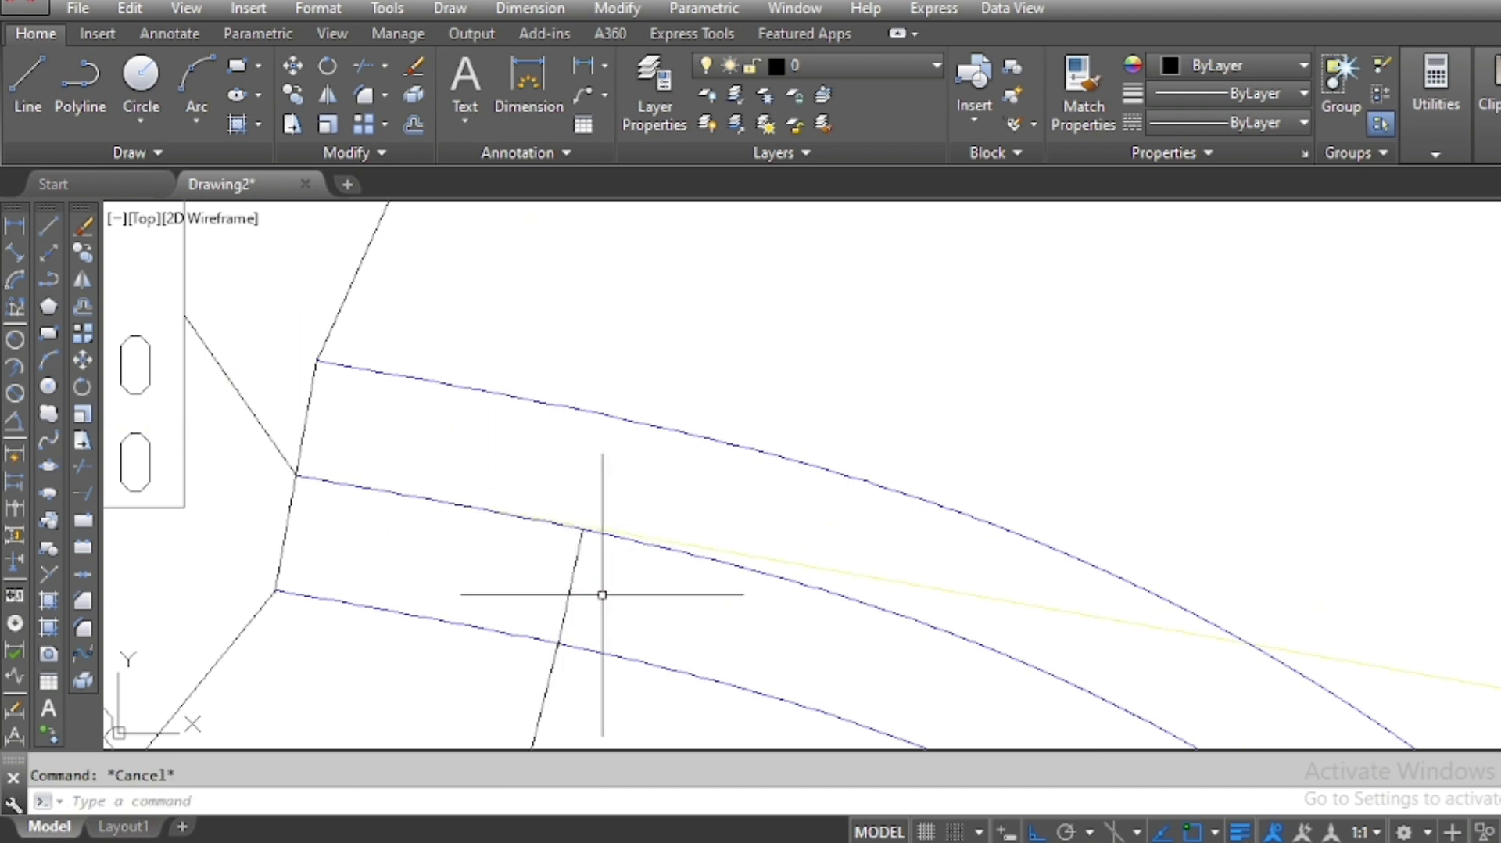
pyautogui.click(82, 501)
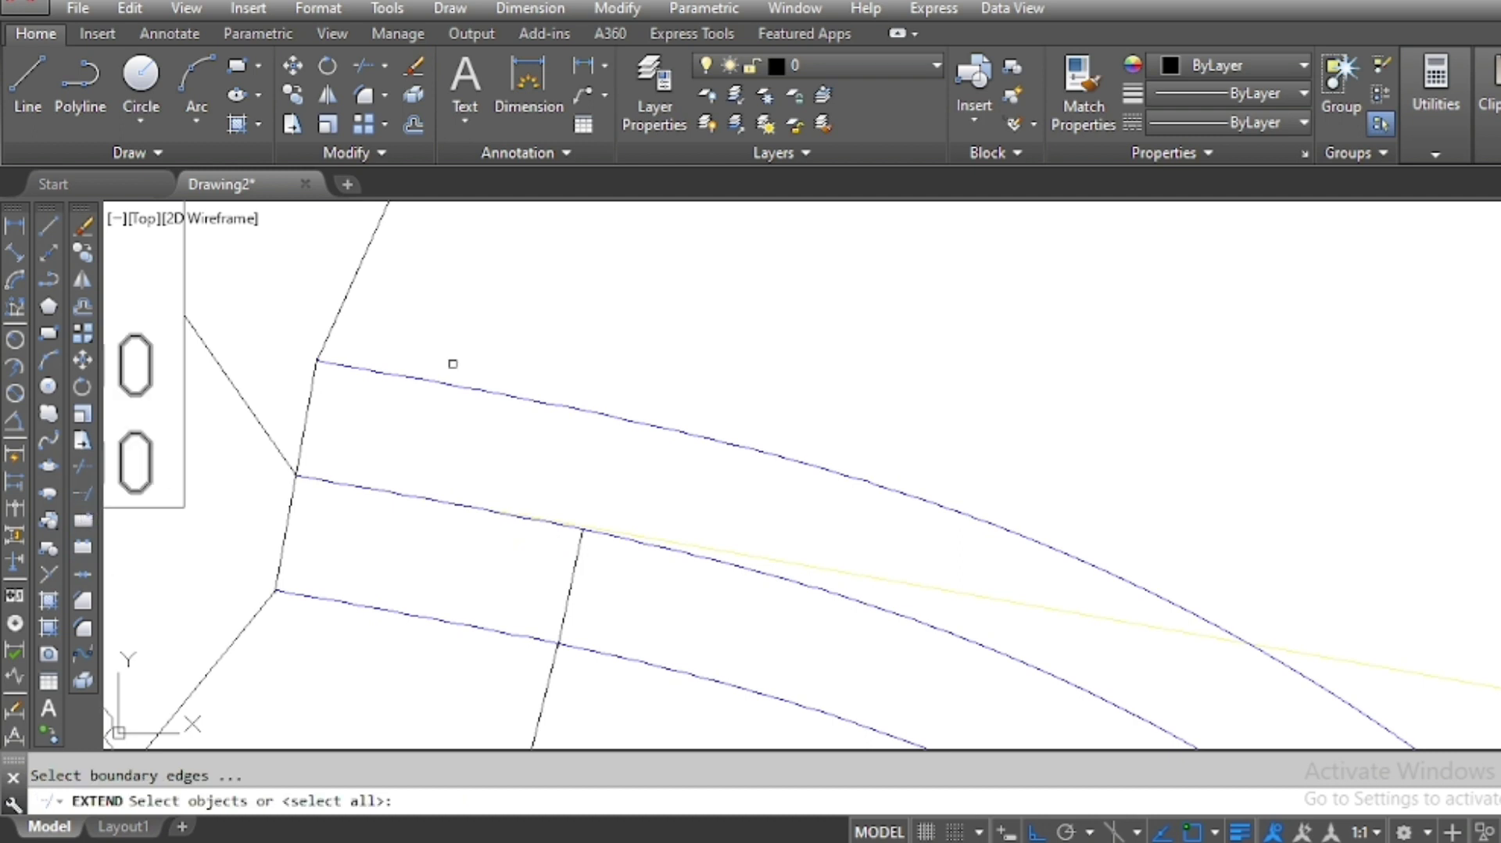
pyautogui.click(636, 420)
pyautogui.press('Return')
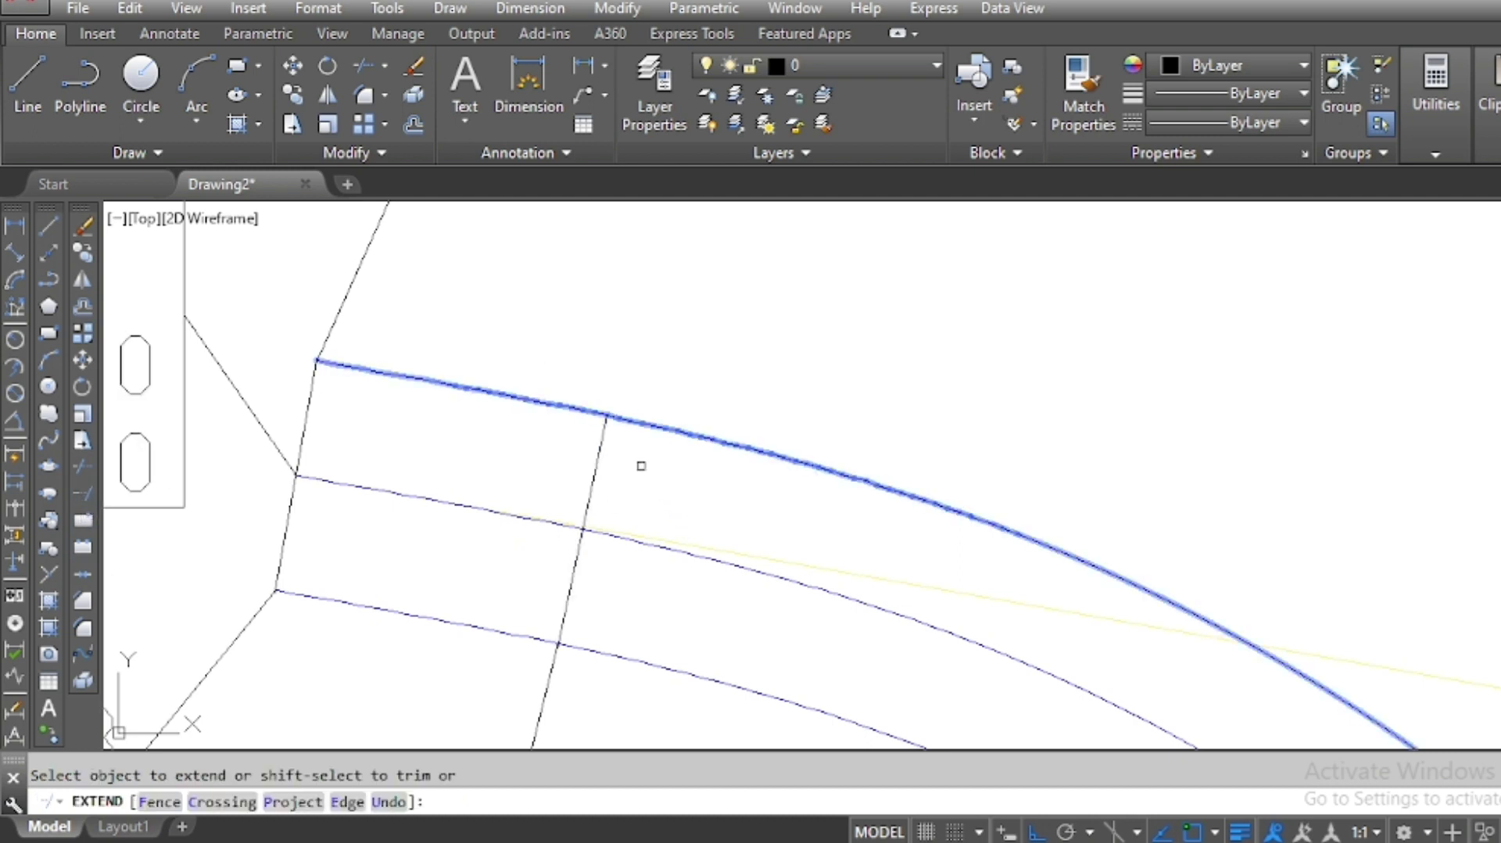
pyautogui.press('Escape')
# Label the station line's intersection with the outer edge as E 6566.646, N 7085.157
pyautogui.write('x')
pyautogui.press('Return')
pyautogui.scroll(5, 613, 418)
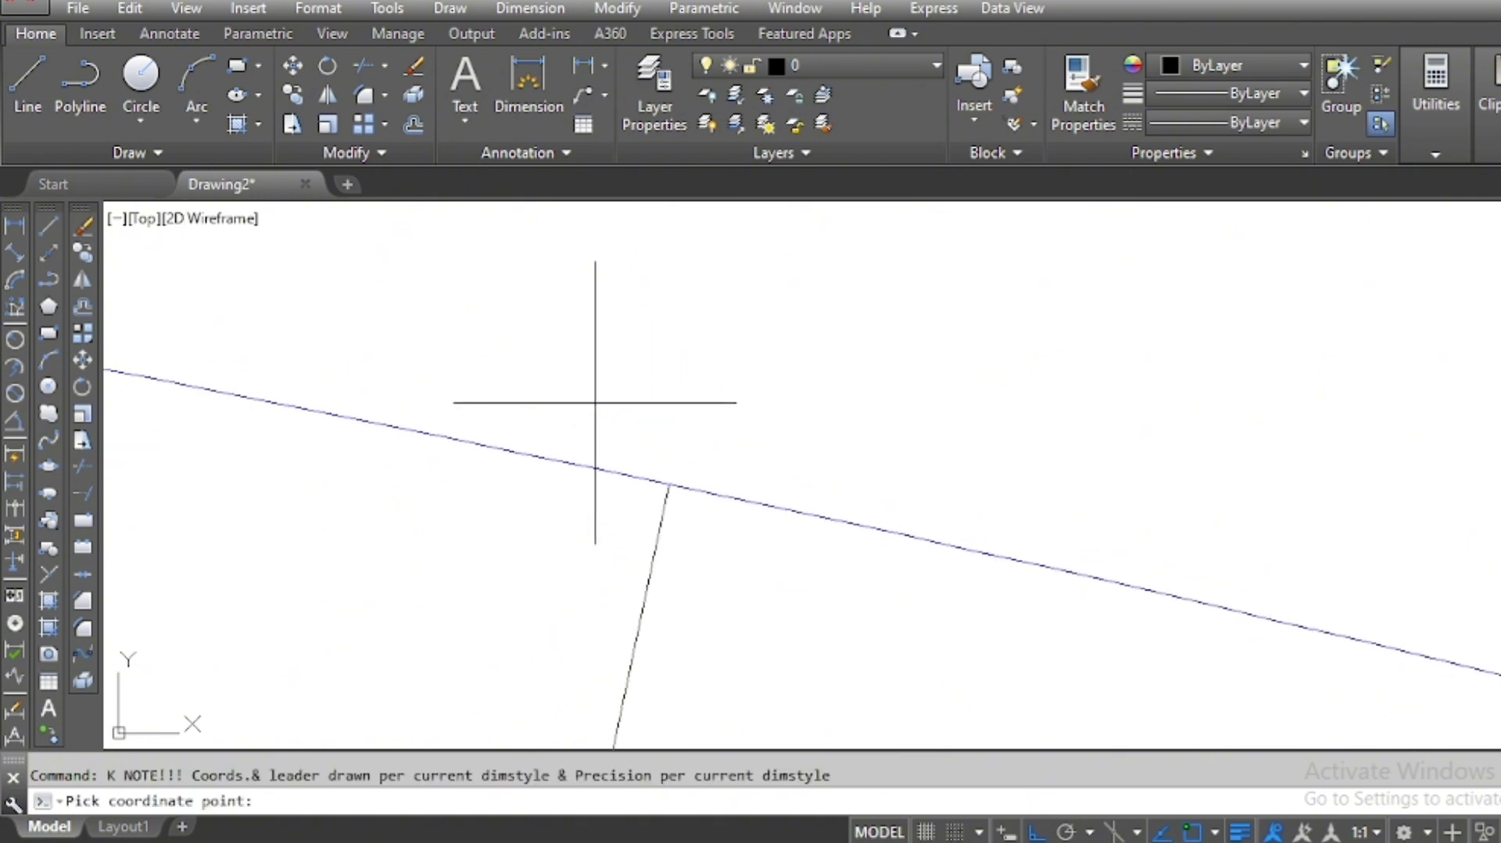
pyautogui.moveTo(772, 515); pyautogui.dragTo(628, 511, button='middle')
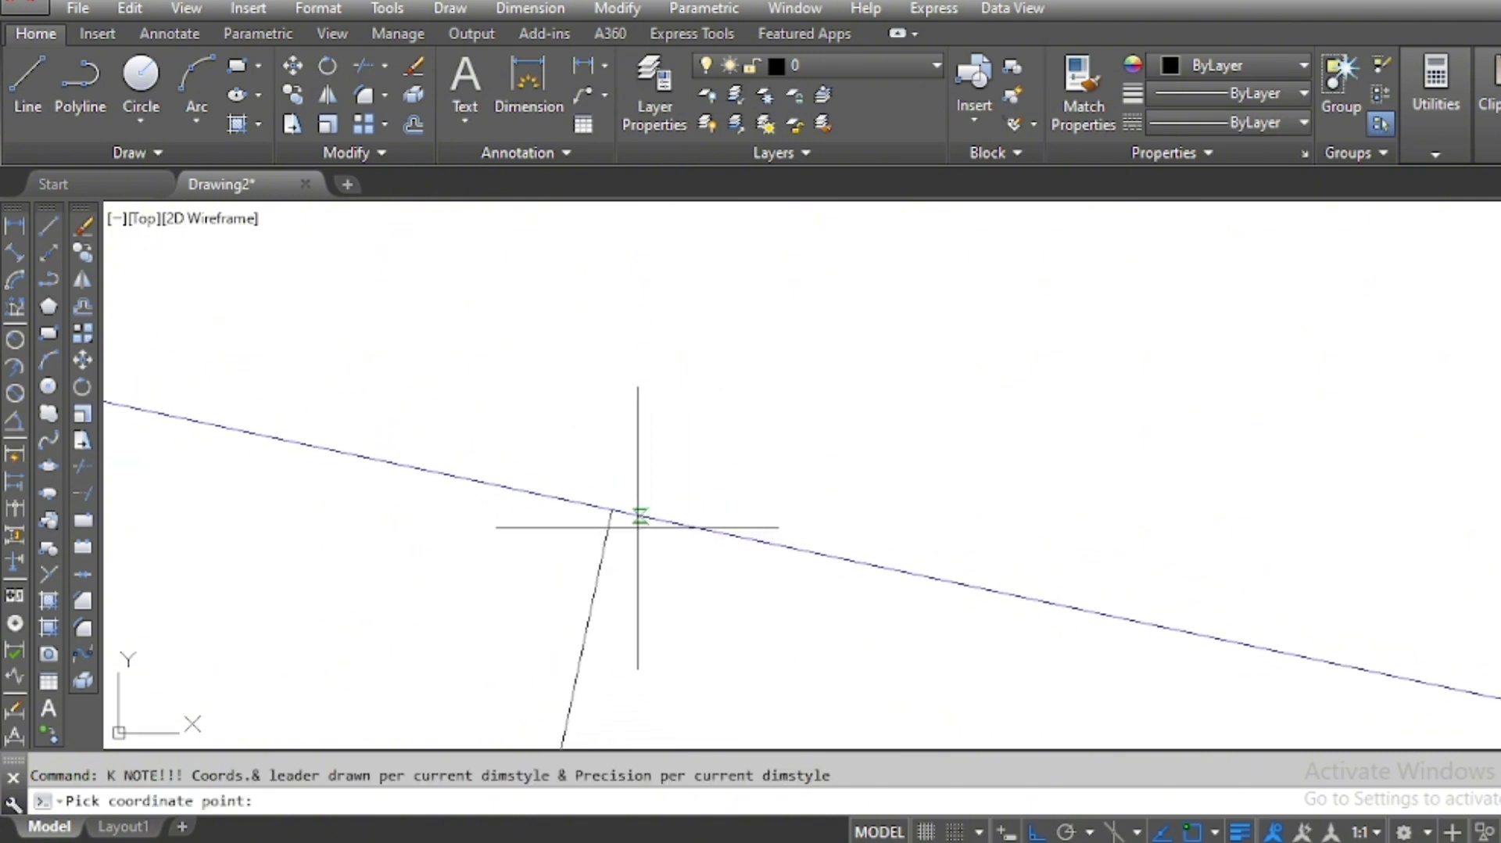
pyautogui.click(613, 510)
pyautogui.scroll(-3, 612, 516)
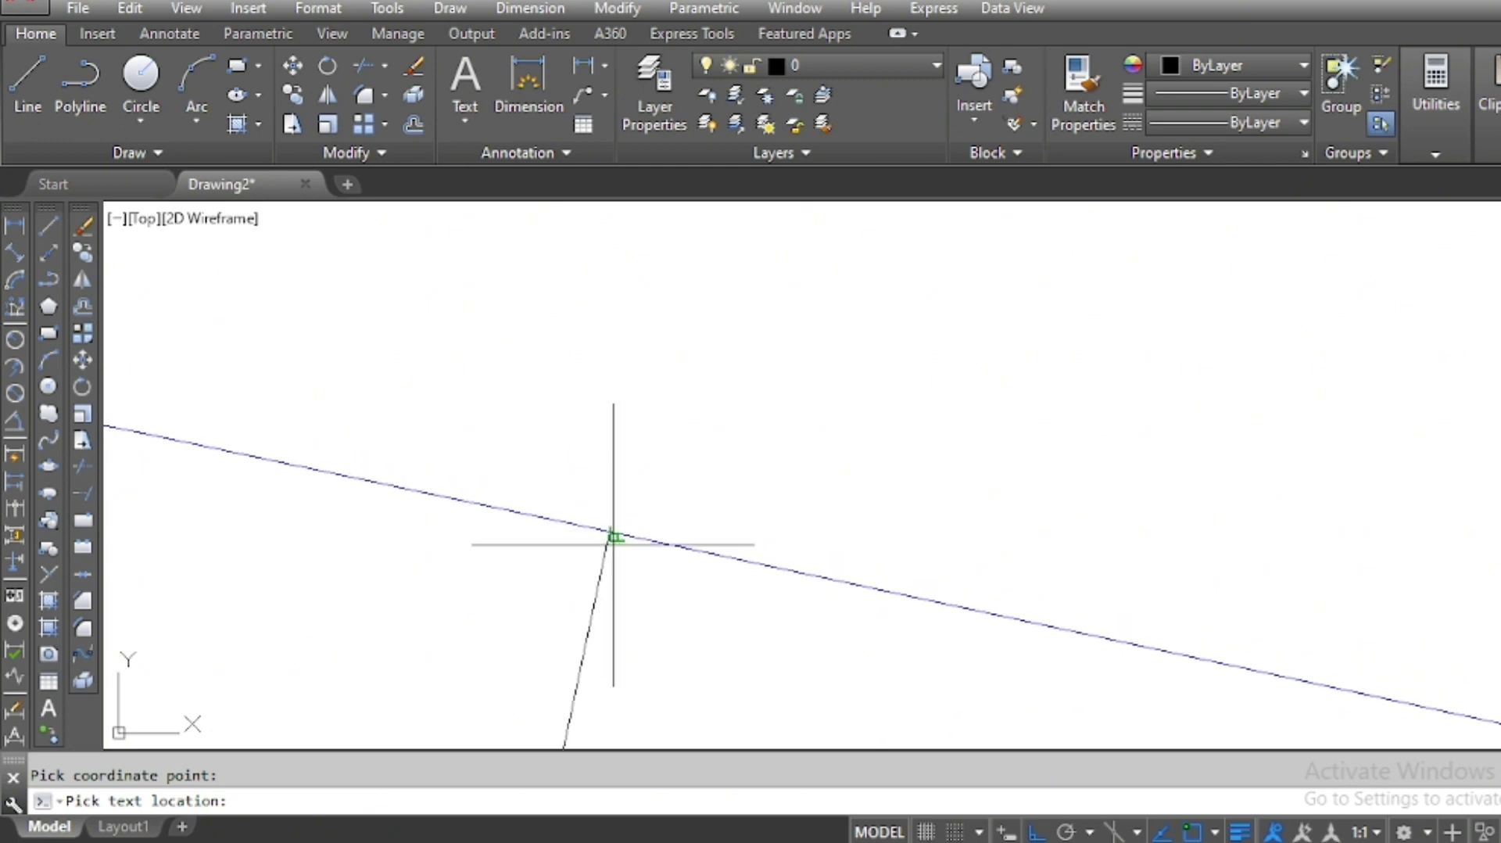
pyautogui.scroll(-4, 614, 545)
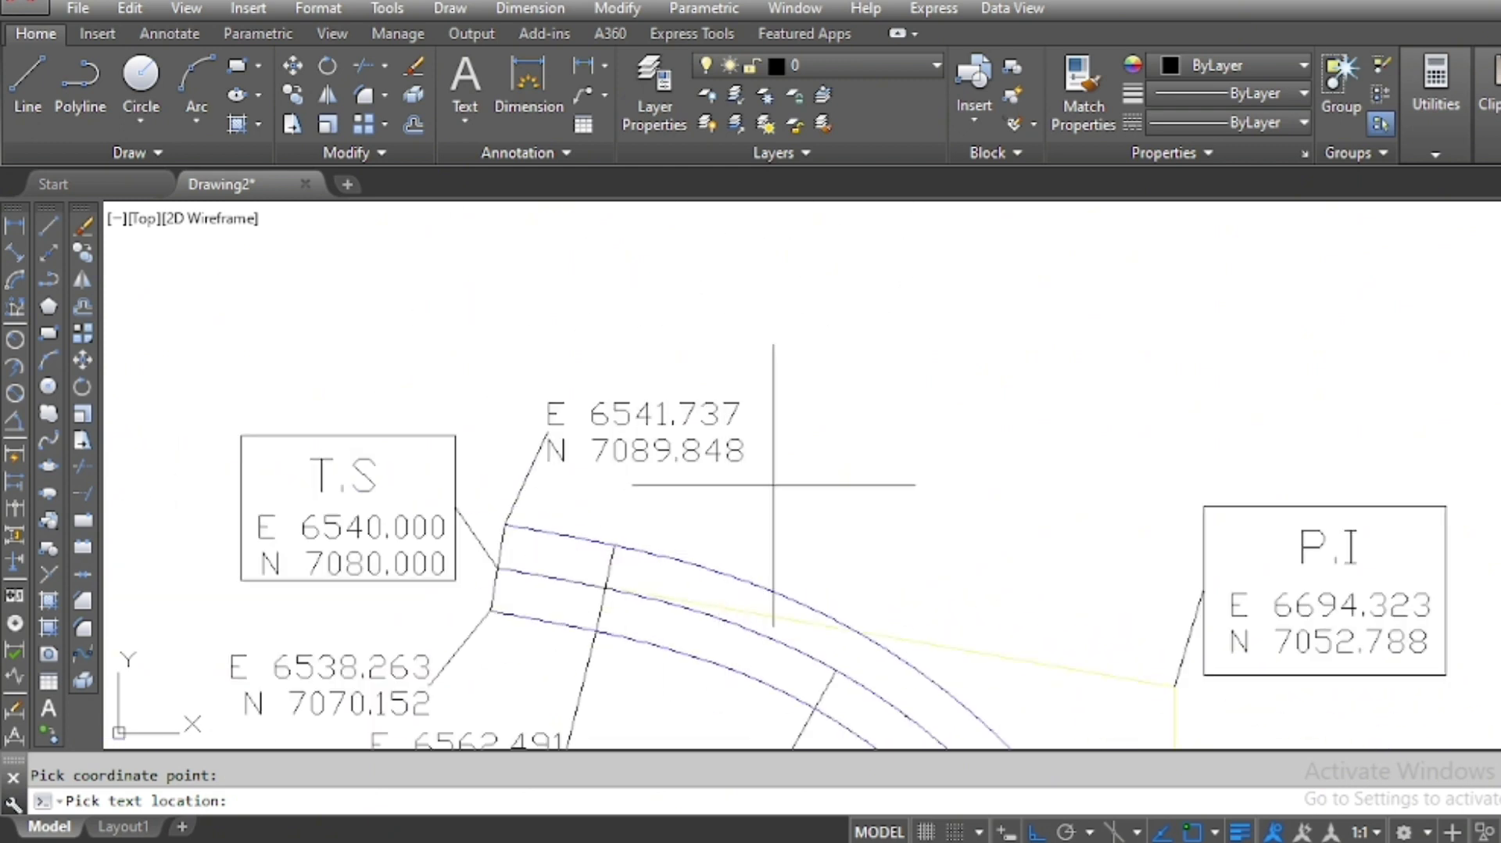
pyautogui.click(798, 472)
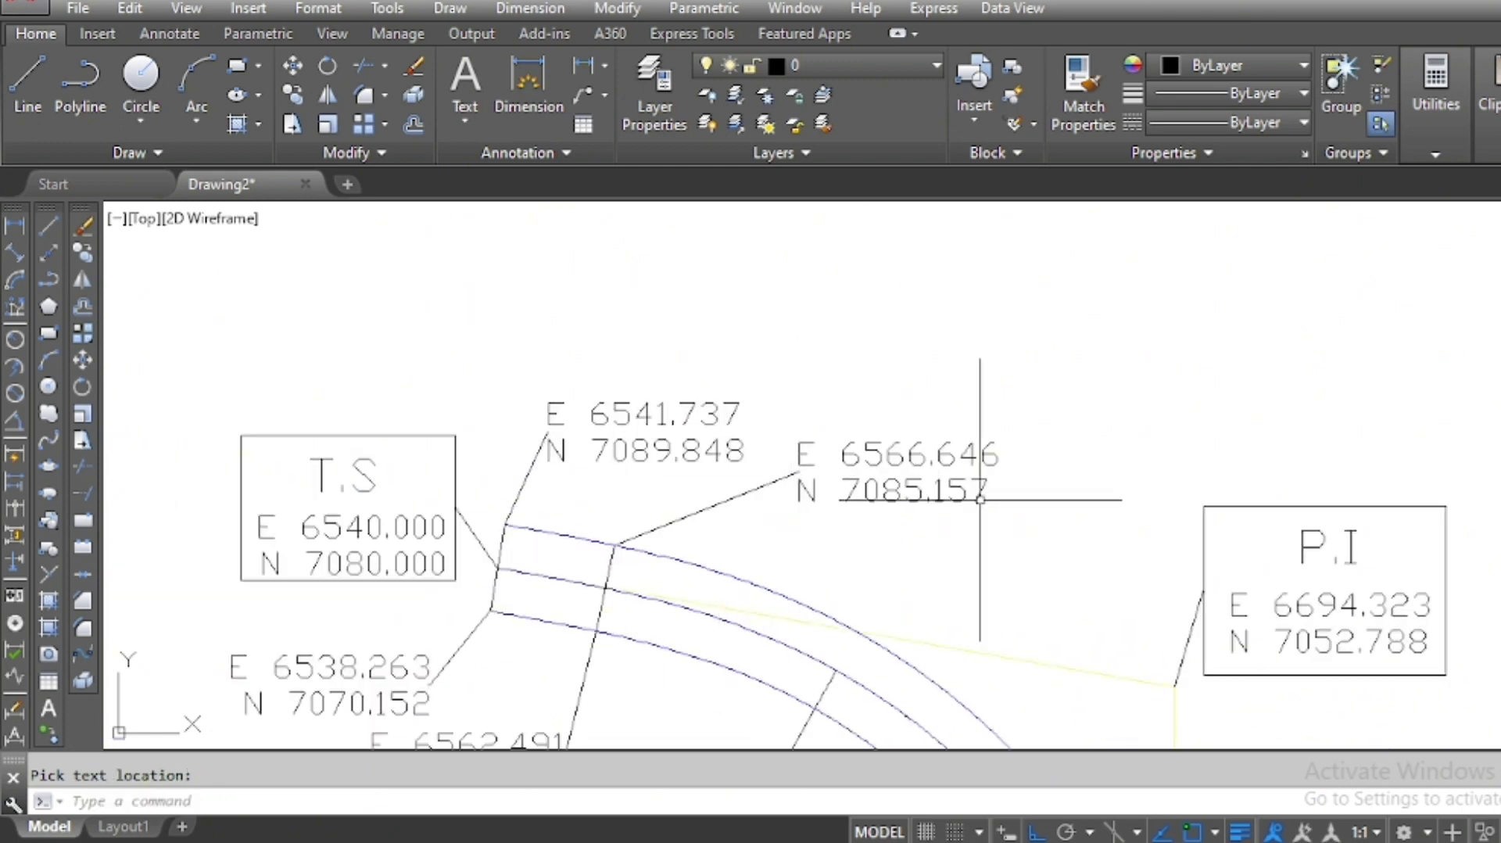
pyautogui.scroll(4, 1039, 459)
pyautogui.scroll(-4, 787, 330)
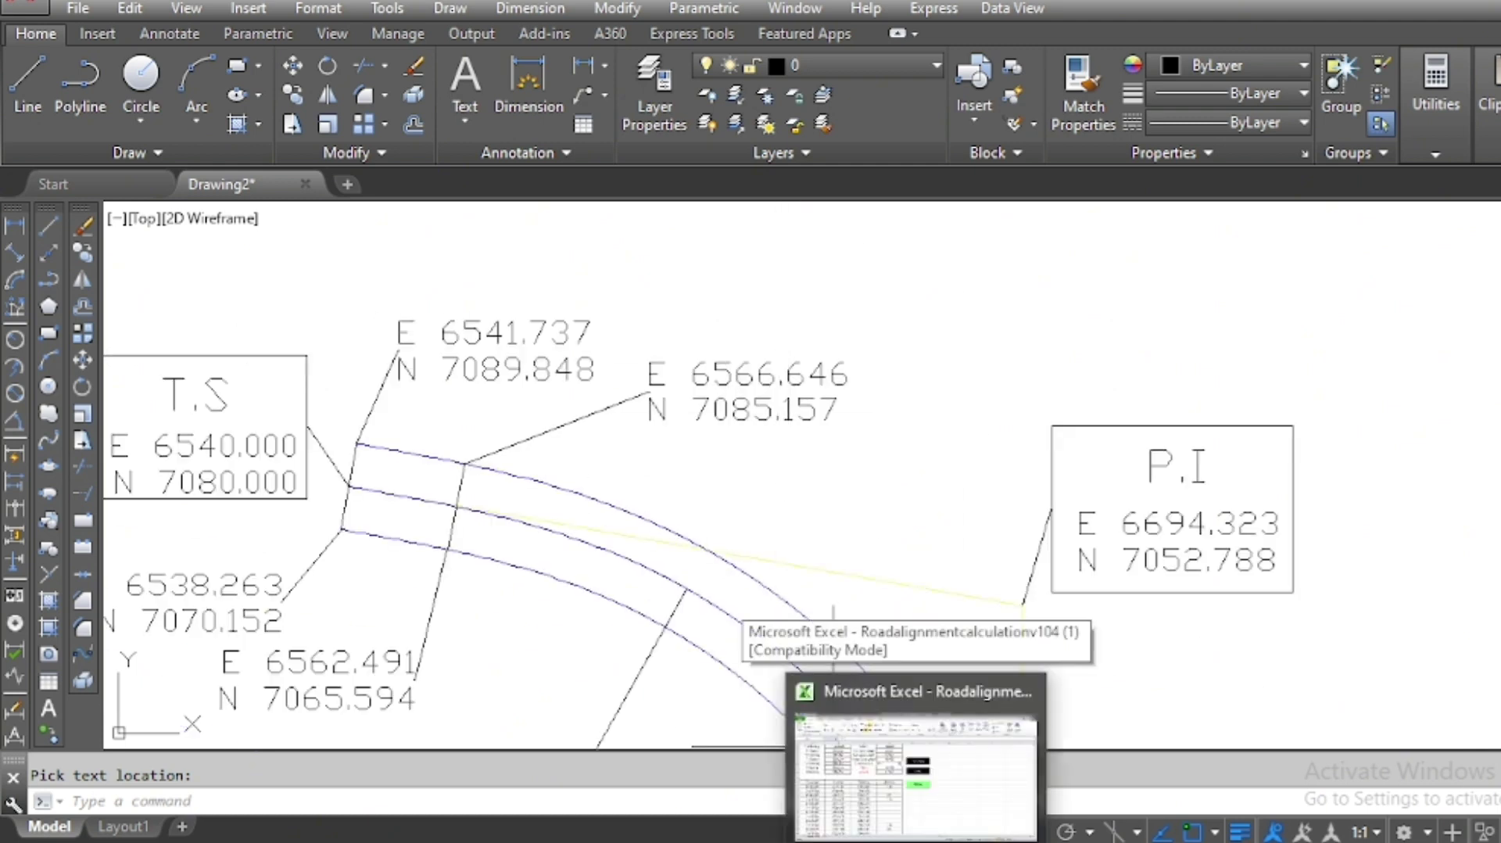
pyautogui.click(868, 727)
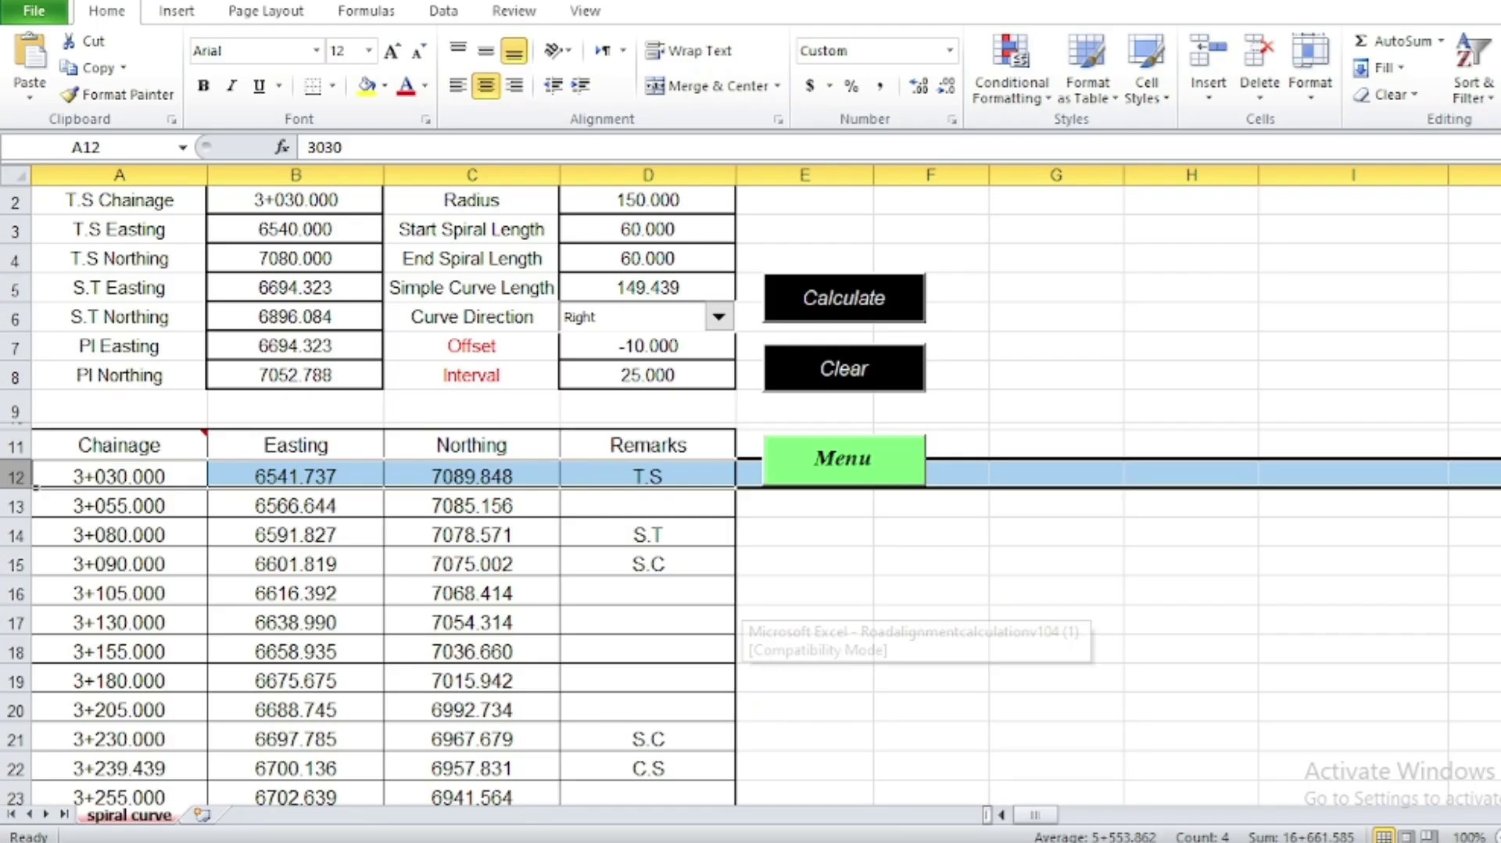
# Compare Excel's 3+055.000 row (6566.644 / 7085.156) with the new AutoCAD label
pyautogui.click(15, 507)
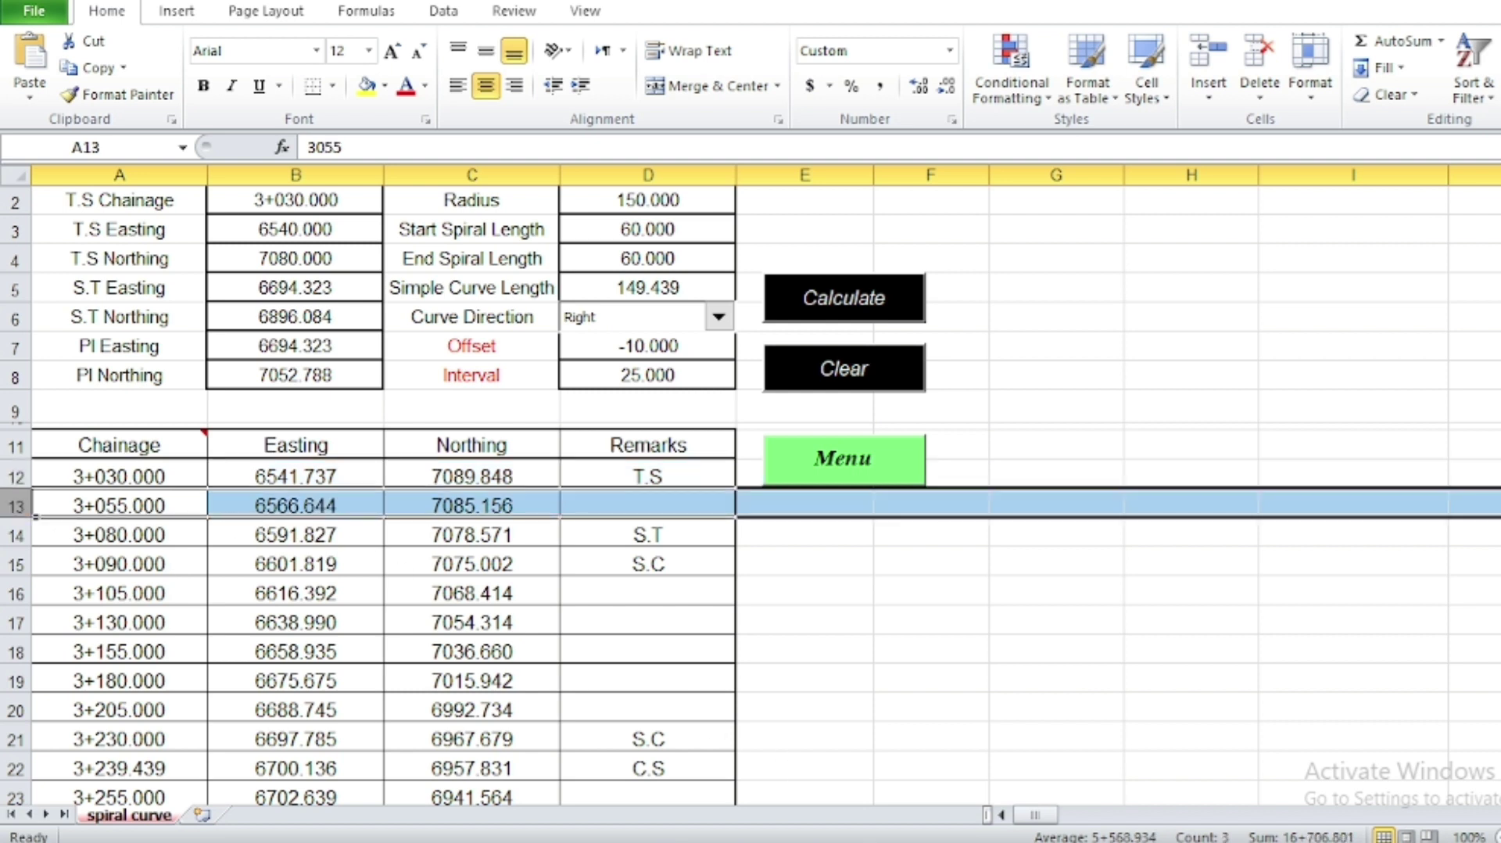
pyautogui.hotkey('alt', 'Tab')
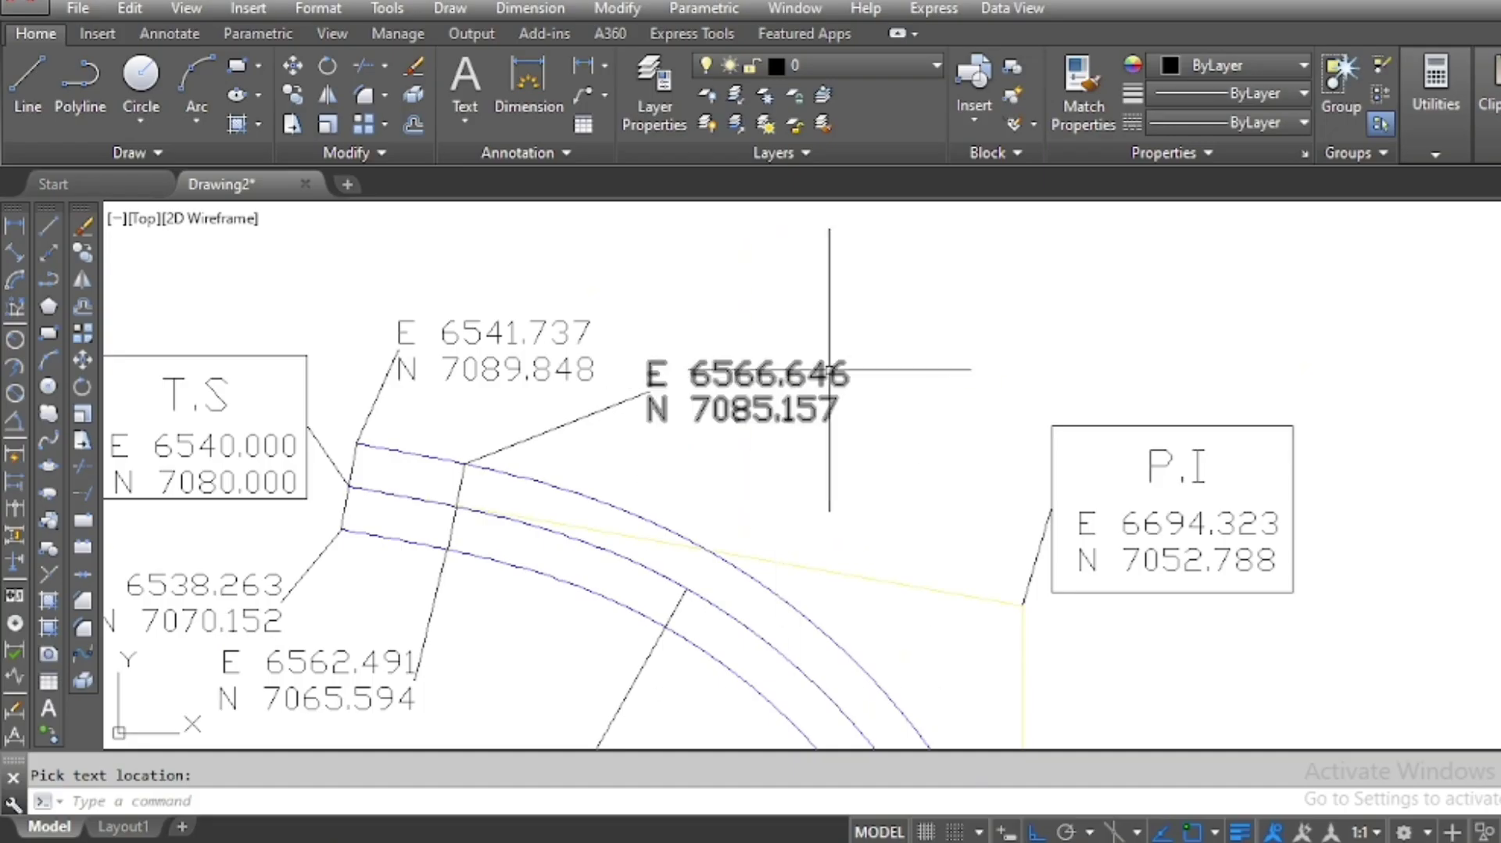
pyautogui.hotkey('alt', 'Tab')
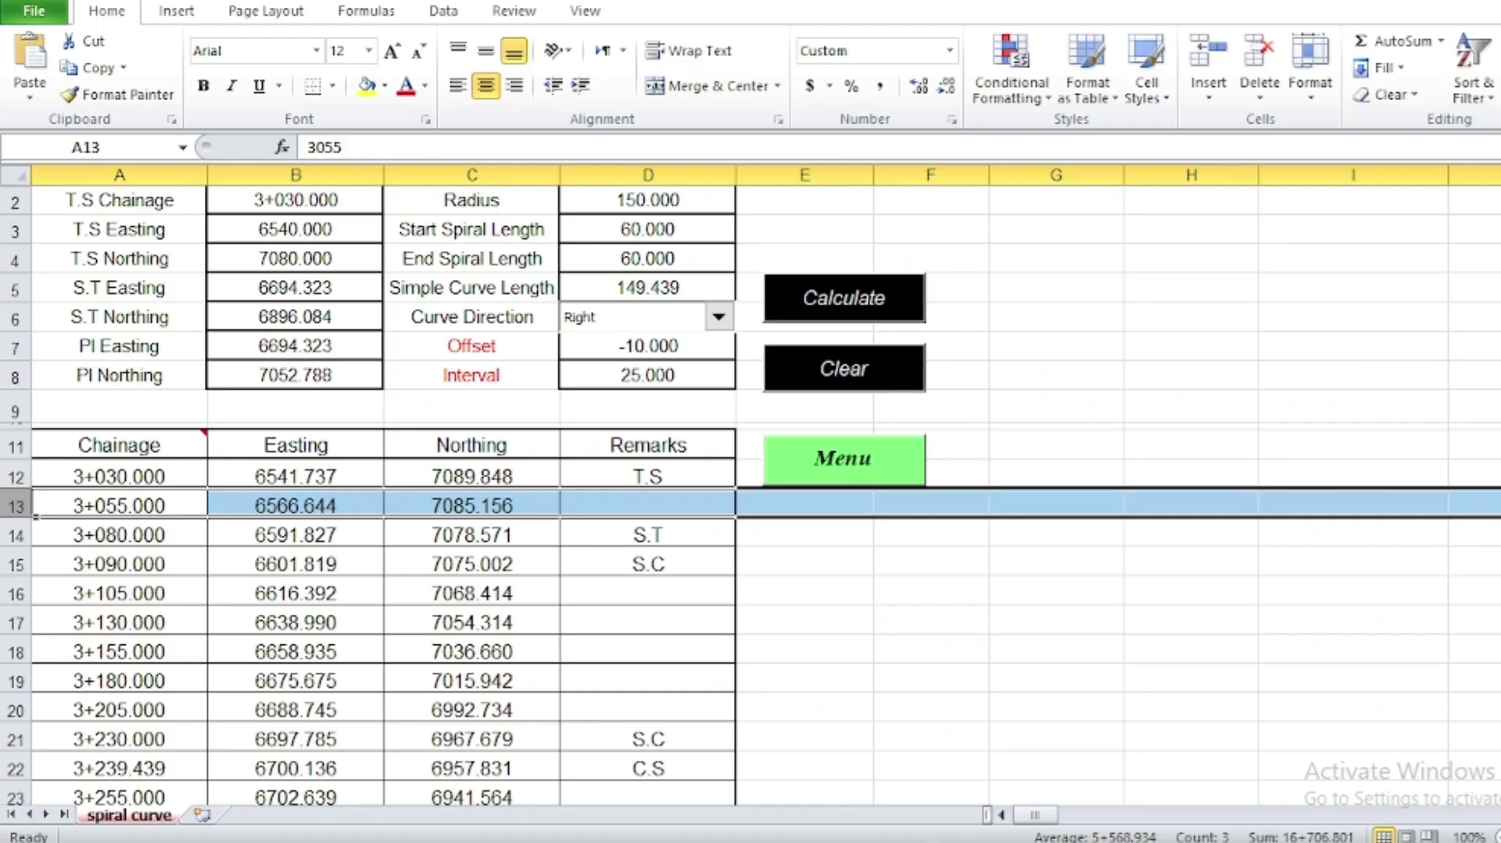
pyautogui.click(521, 509)
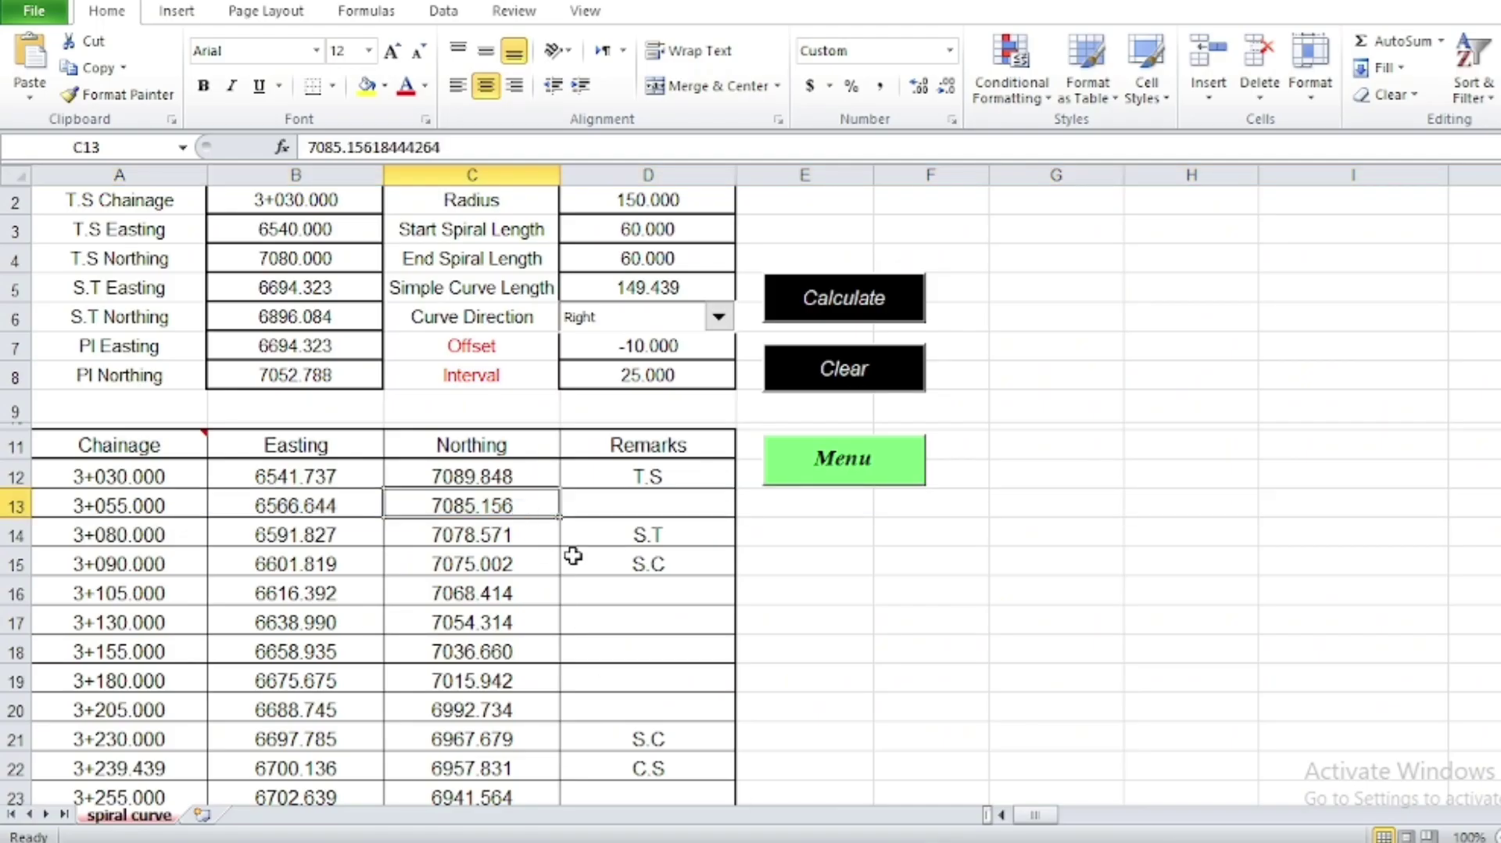